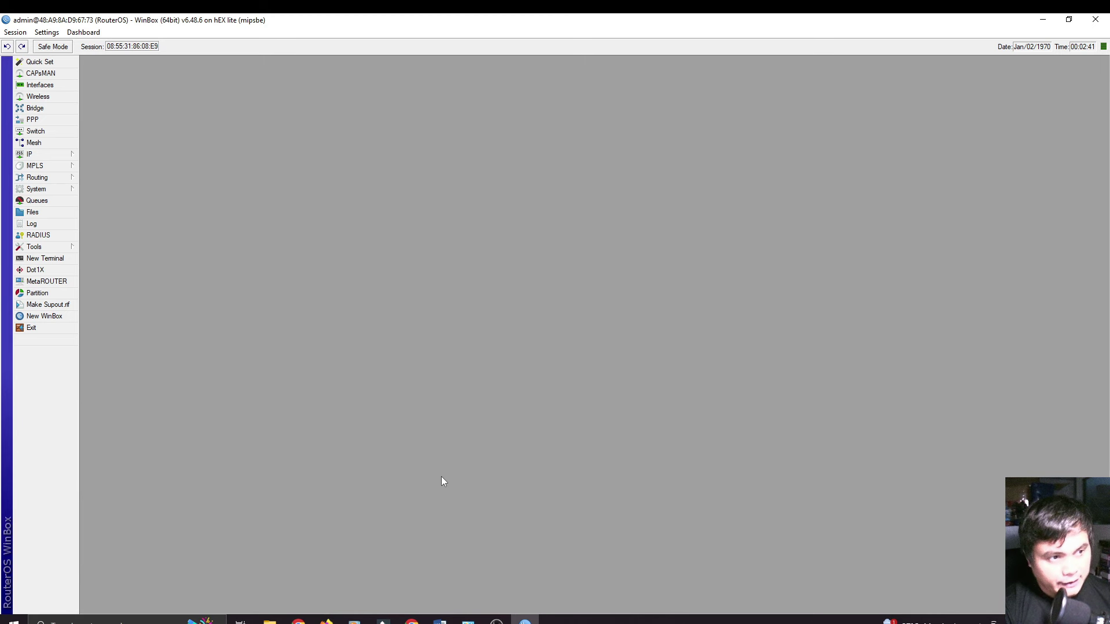
Step: Rename ether1 to ether1-ISP and ether2 to ether2-OPI/RPI in the interface list
click(40, 85)
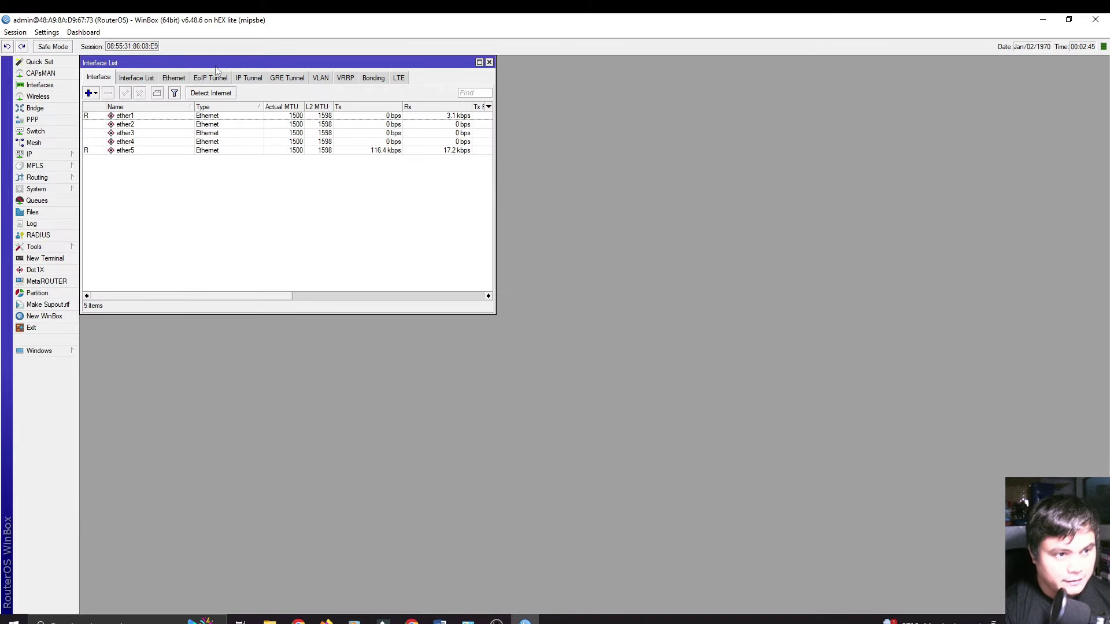
drag(216, 63, 327, 87)
click(258, 144)
double_click(257, 144)
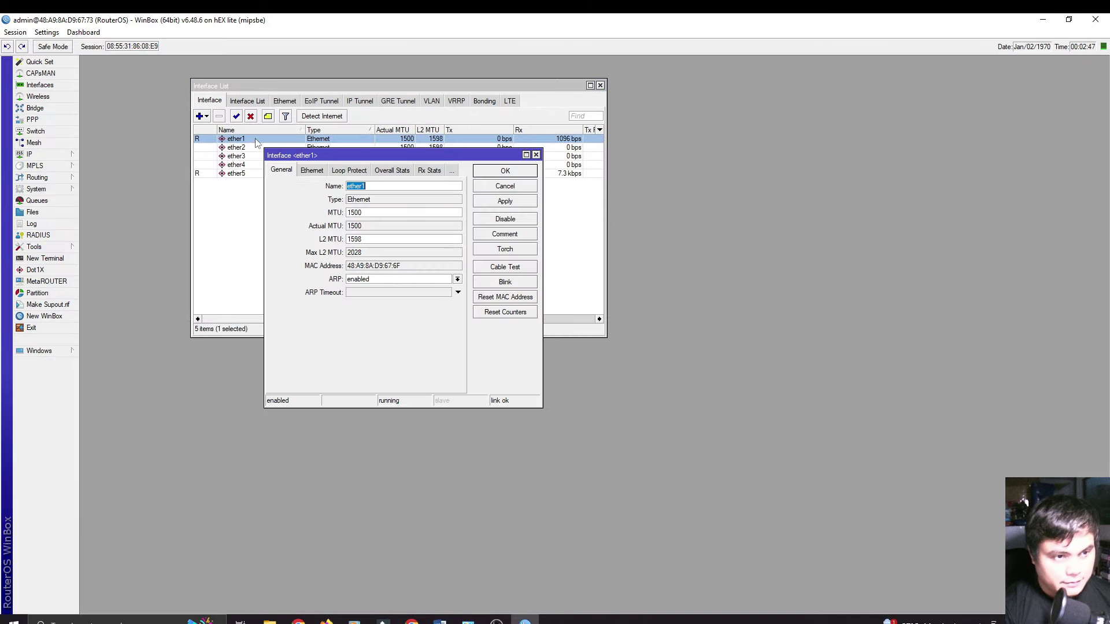
click(407, 188)
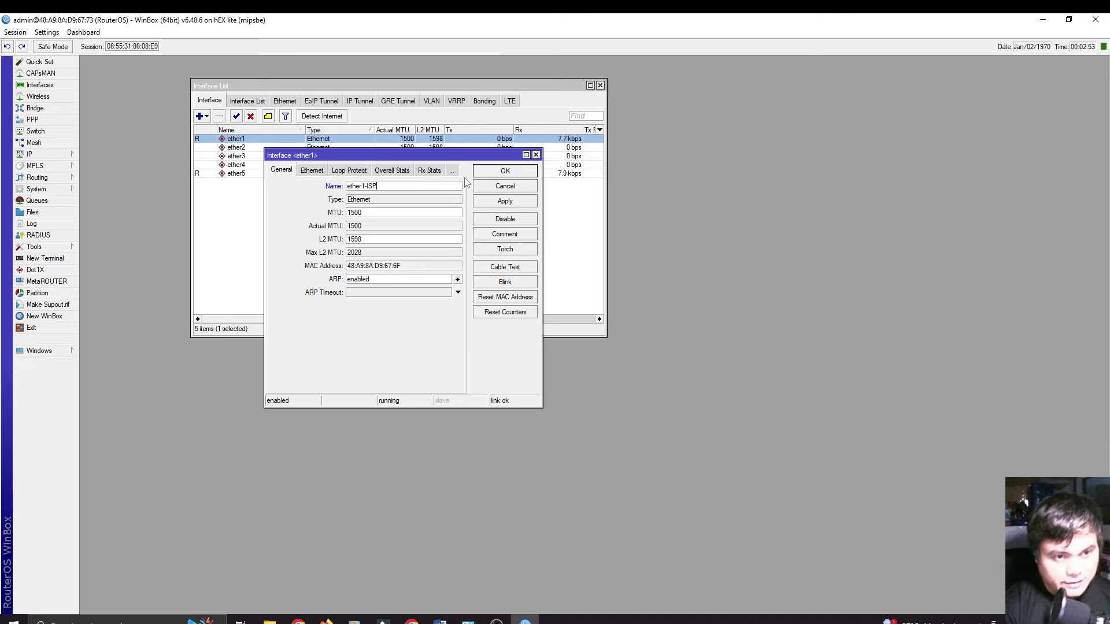
click(492, 174)
double_click(263, 149)
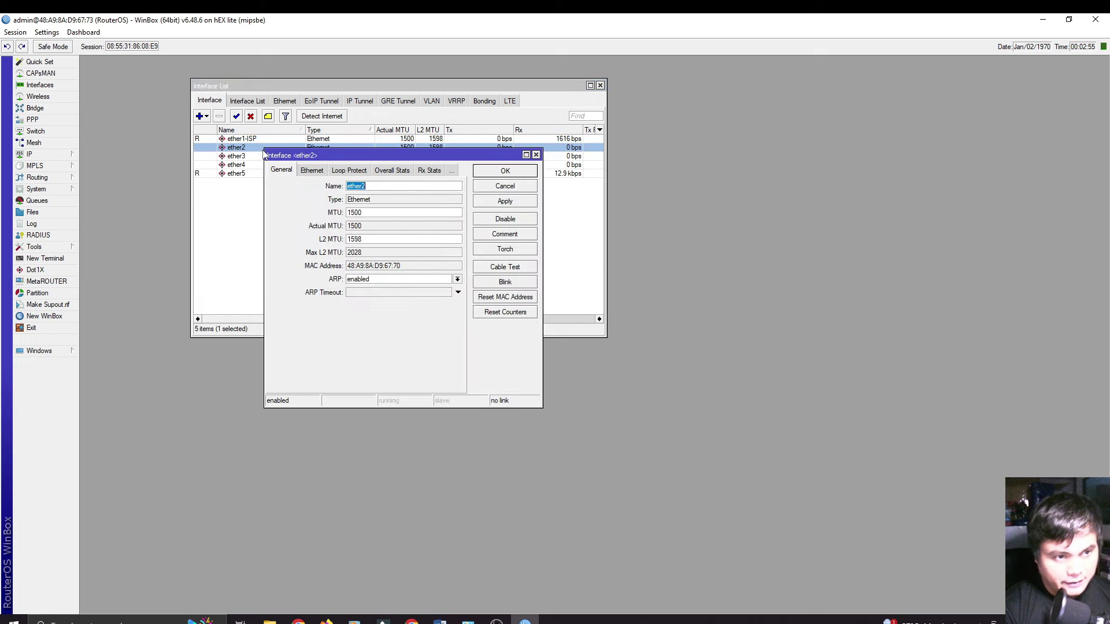
click(403, 188)
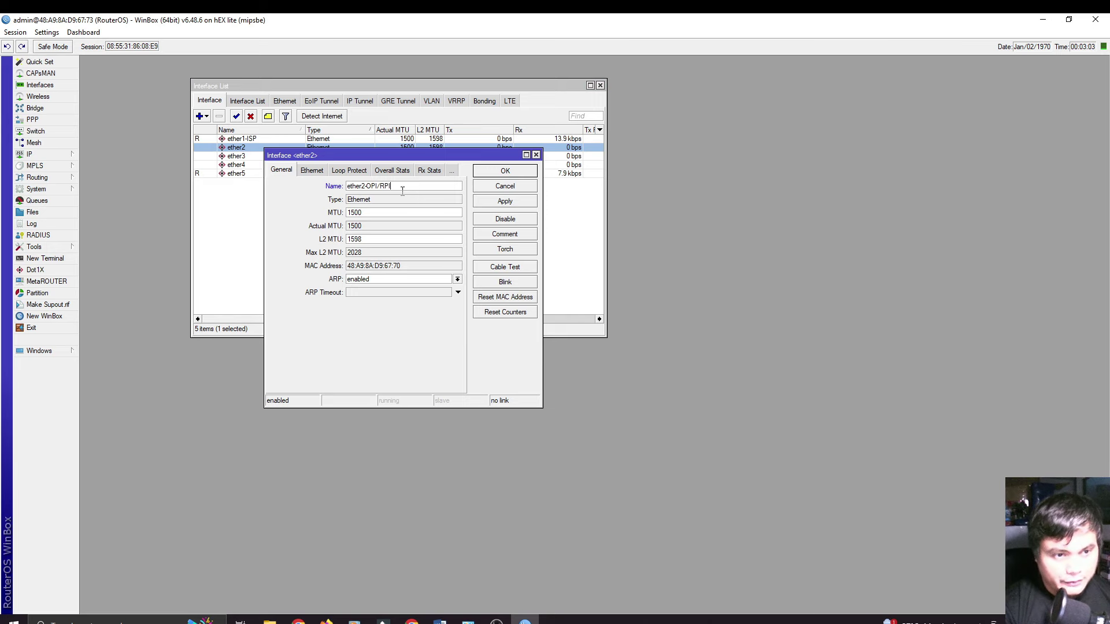
click(495, 174)
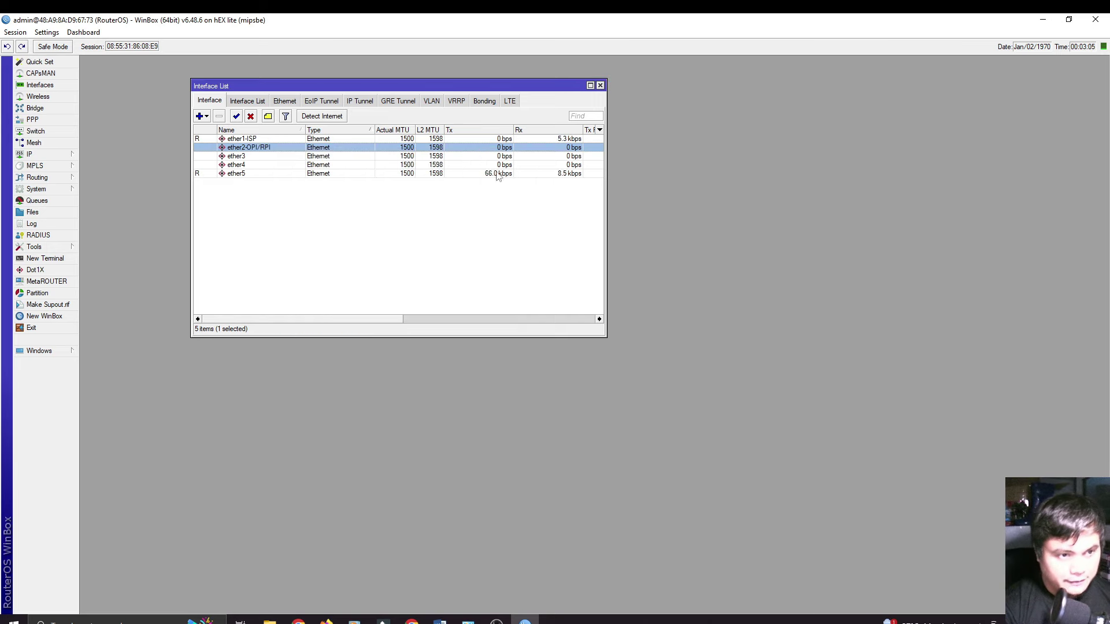
Step: Rename the remaining ports to ether3-AP, ether4-PPPoE and ether5-LAN
double_click(268, 158)
click(391, 188)
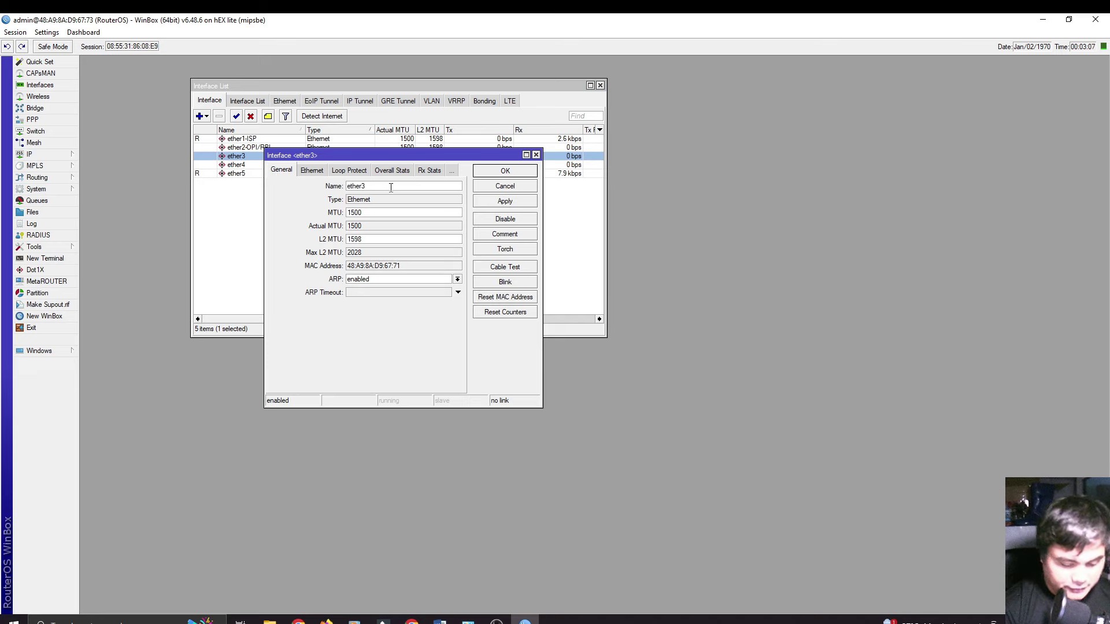
text(-AP)
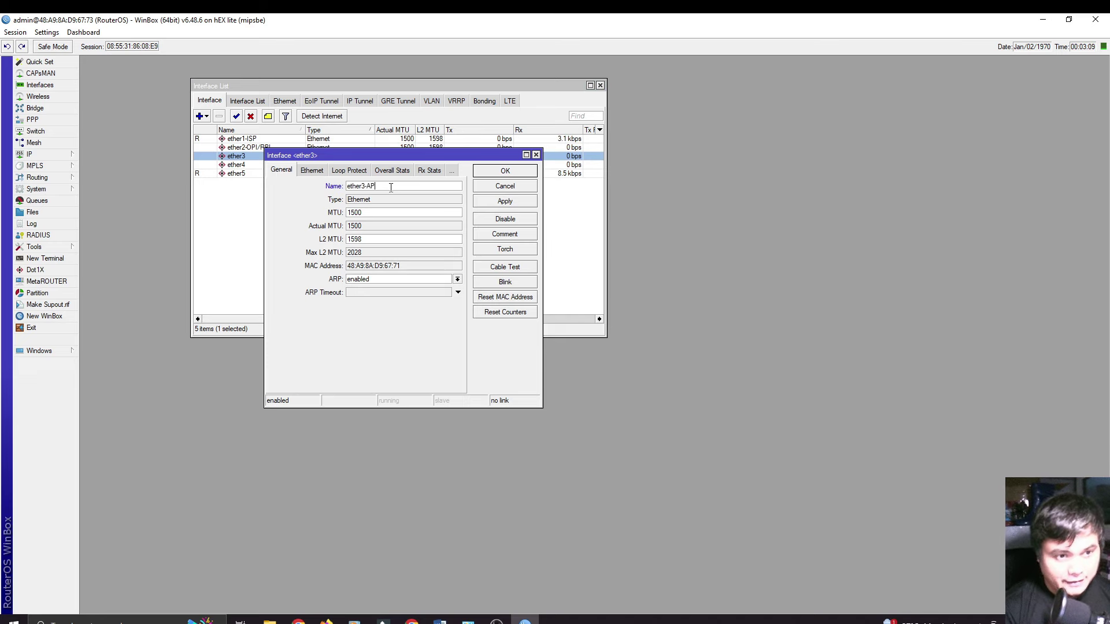
click(496, 171)
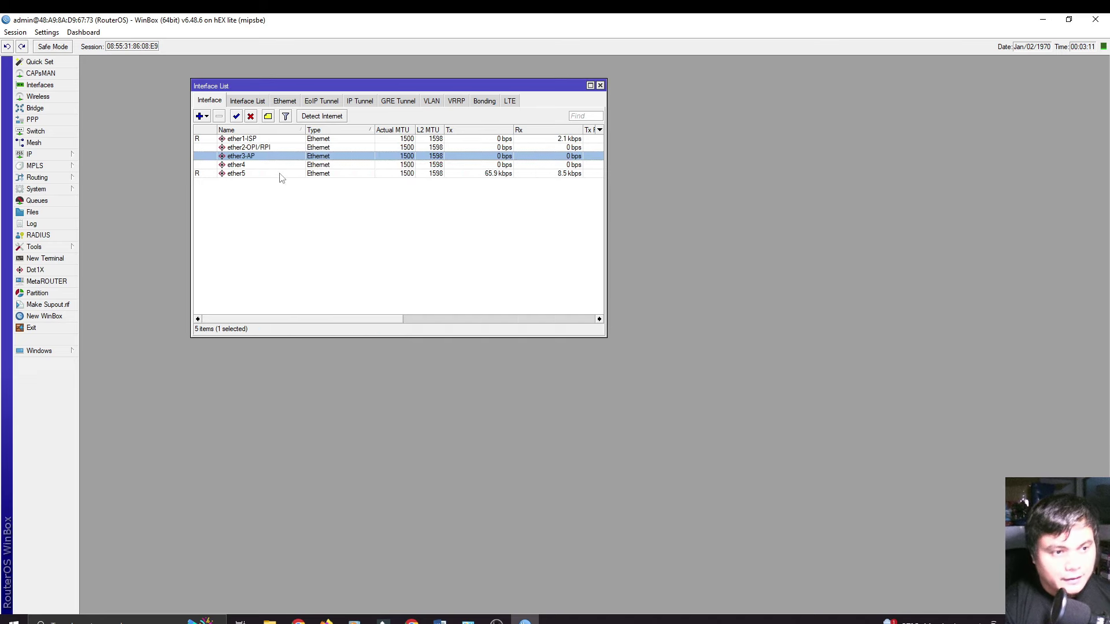
click(273, 166)
double_click(273, 166)
click(381, 186)
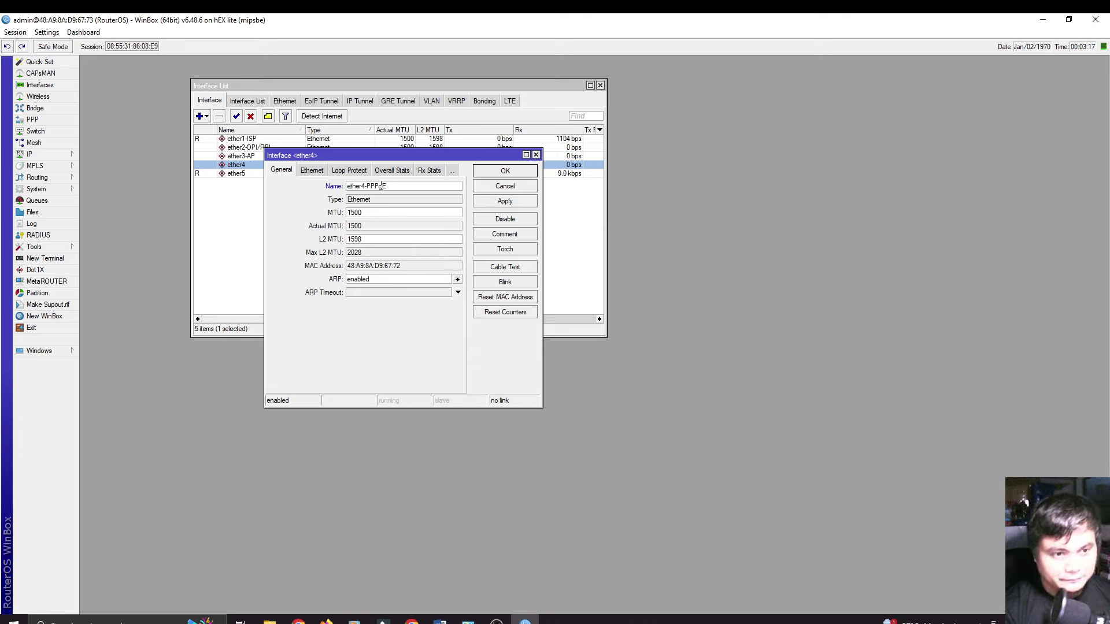
click(487, 172)
click(277, 176)
double_click(277, 176)
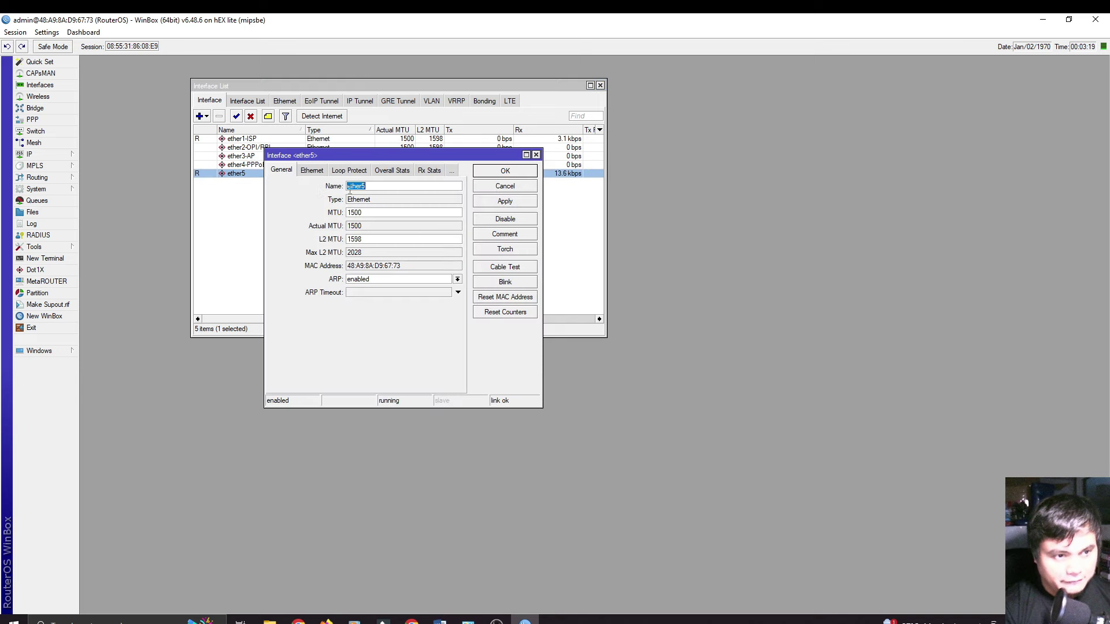
click(381, 186)
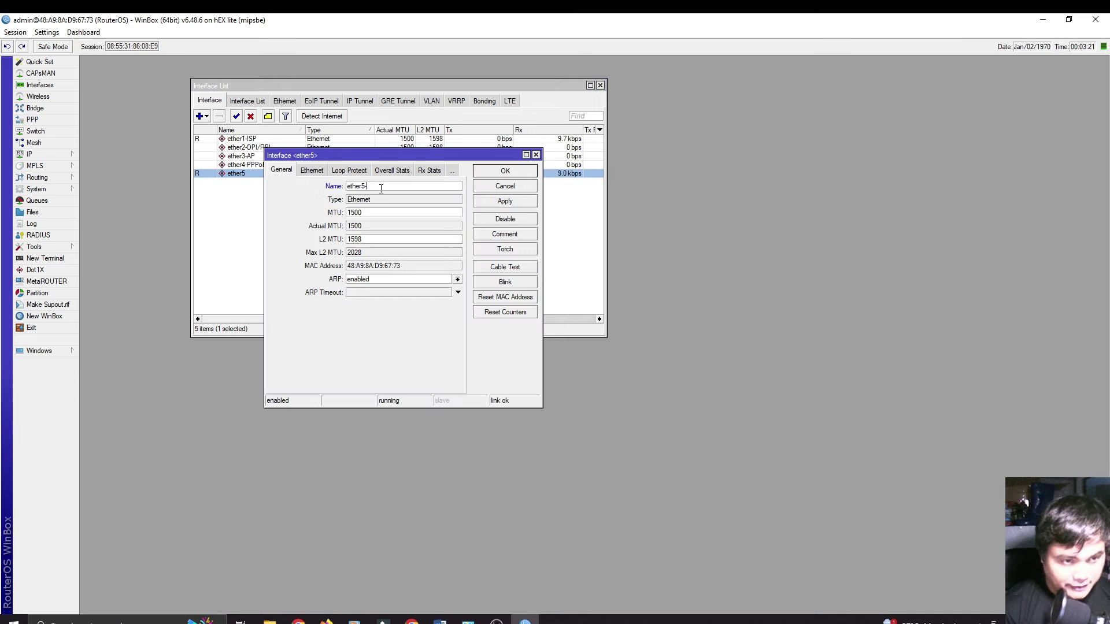
text(-LAN)
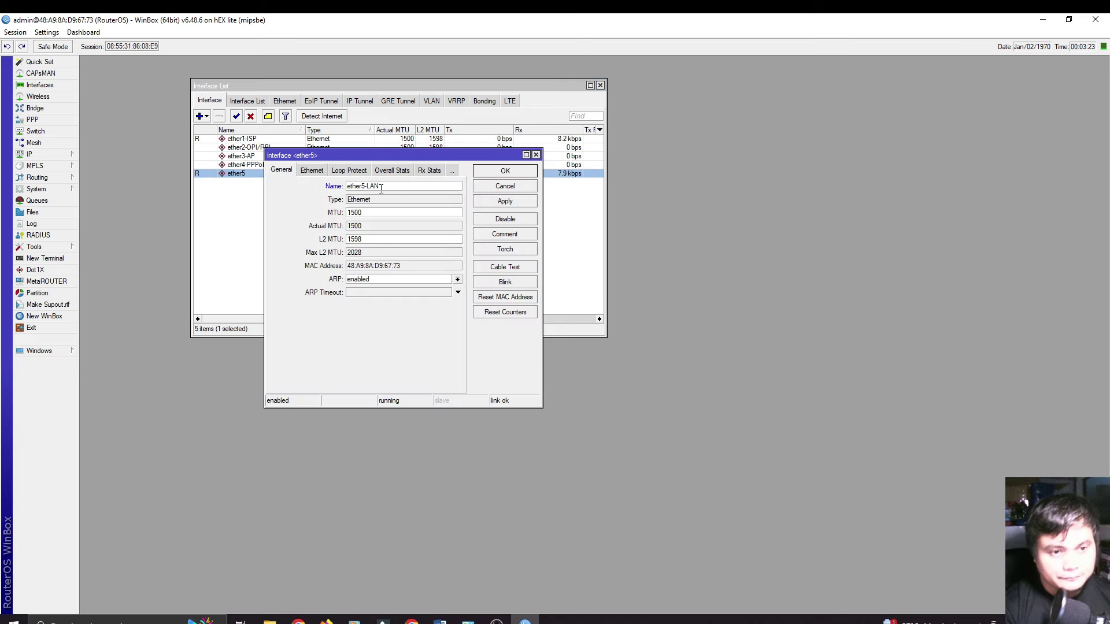
click(503, 172)
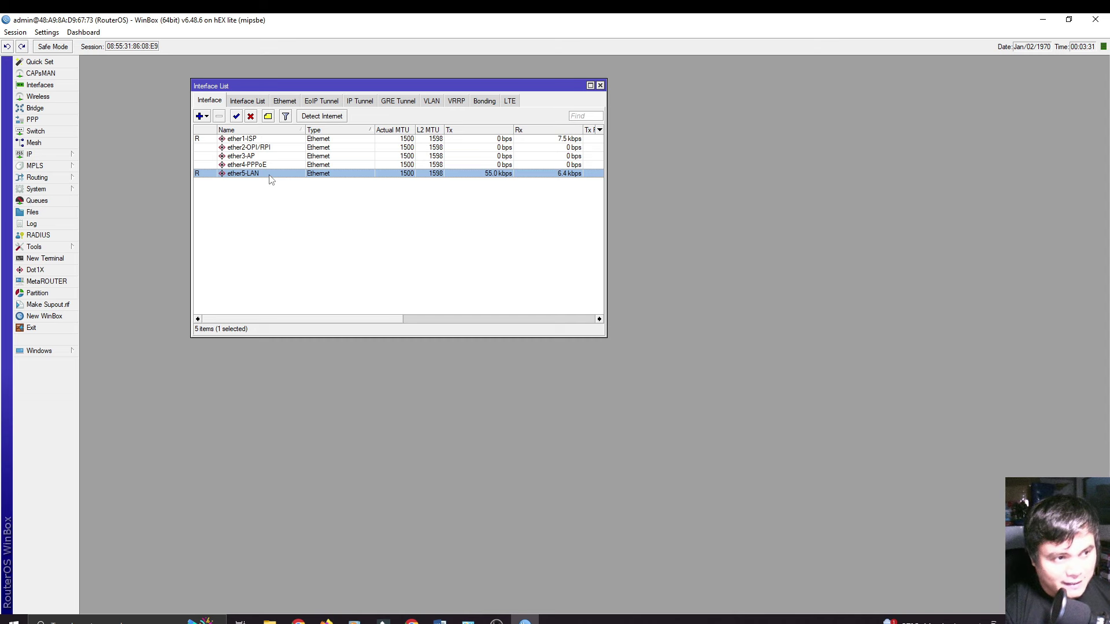
Step: Create the first bridge, named bridge1-VLAN
click(36, 109)
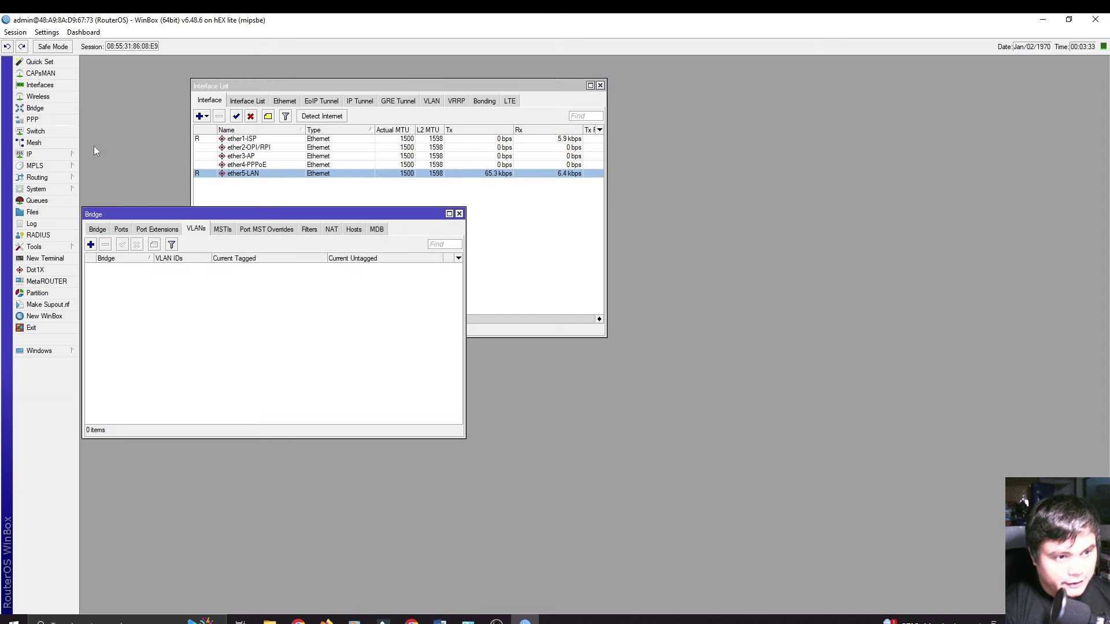
drag(101, 214, 295, 180)
click(341, 208)
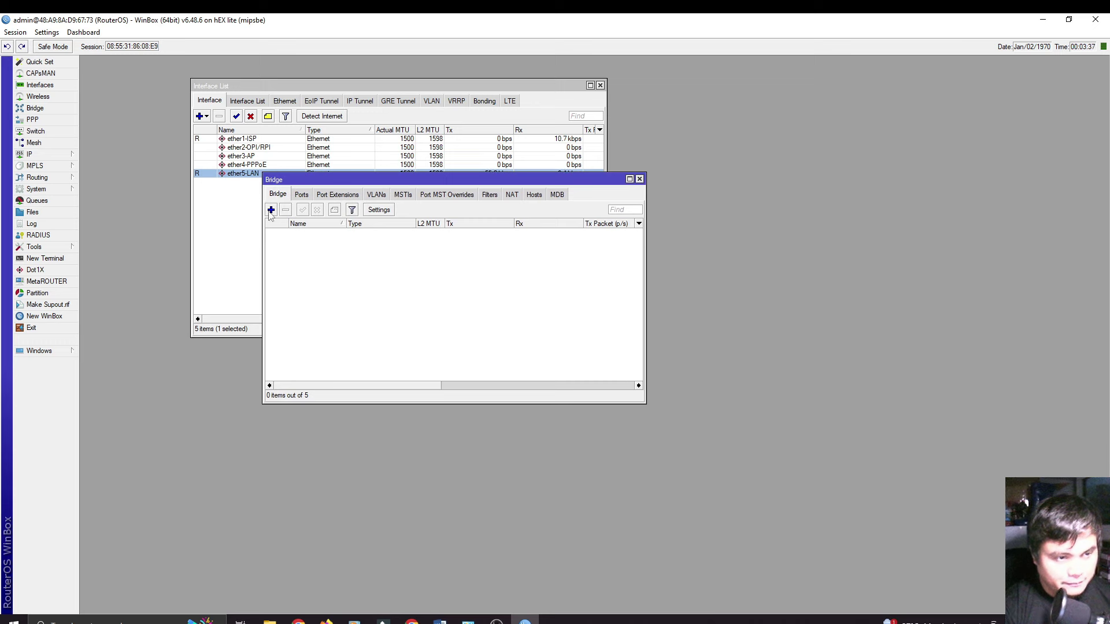
click(270, 210)
drag(364, 234, 391, 193)
click(438, 226)
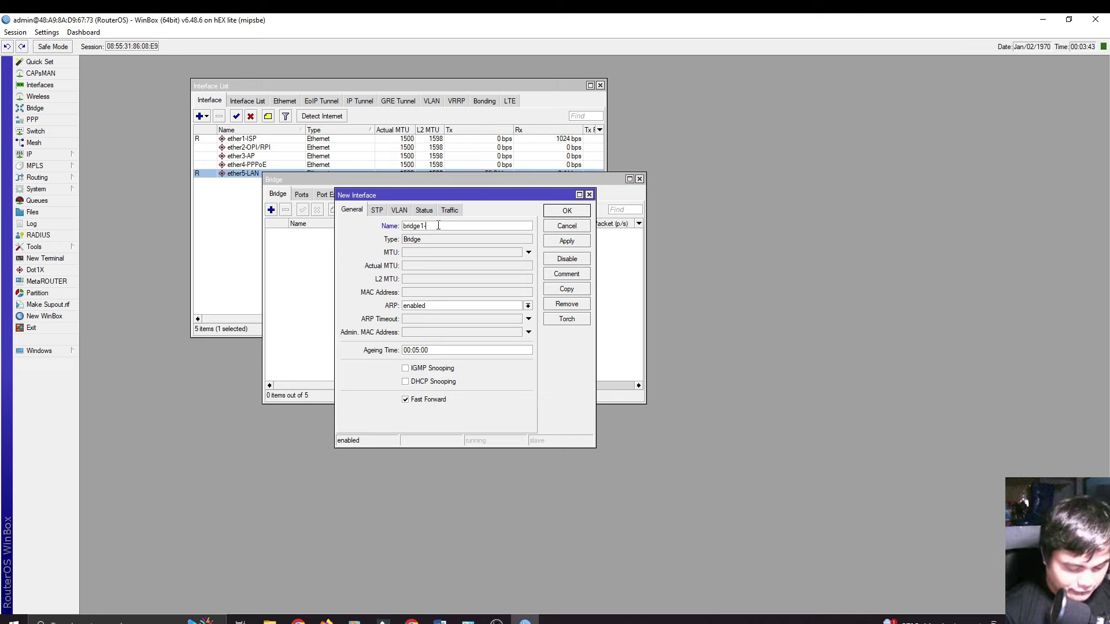
text(VLAN)
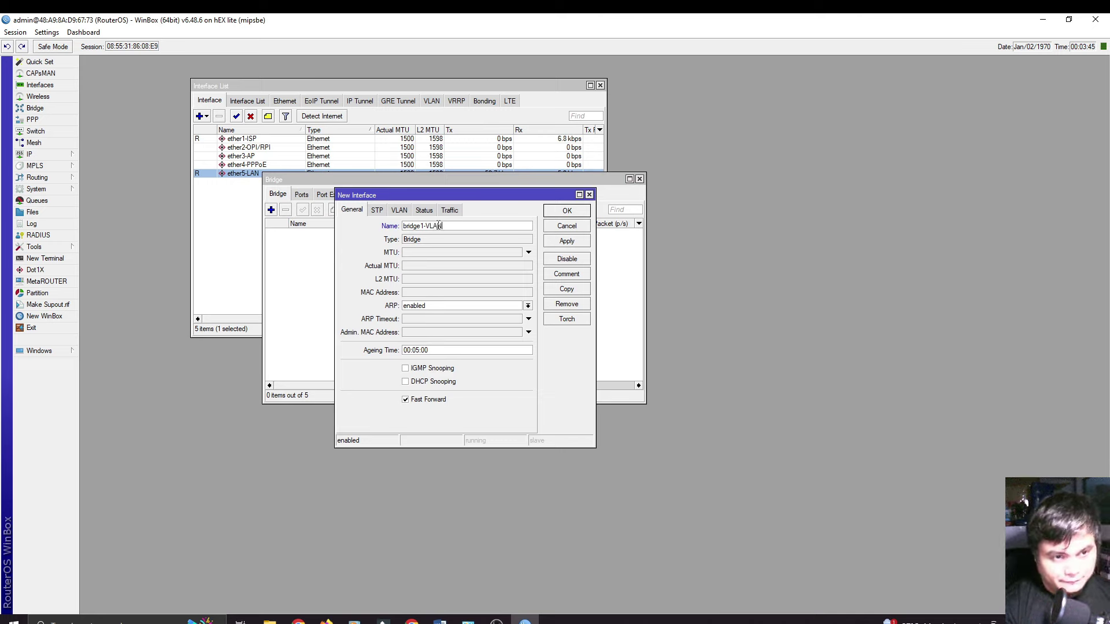
click(564, 211)
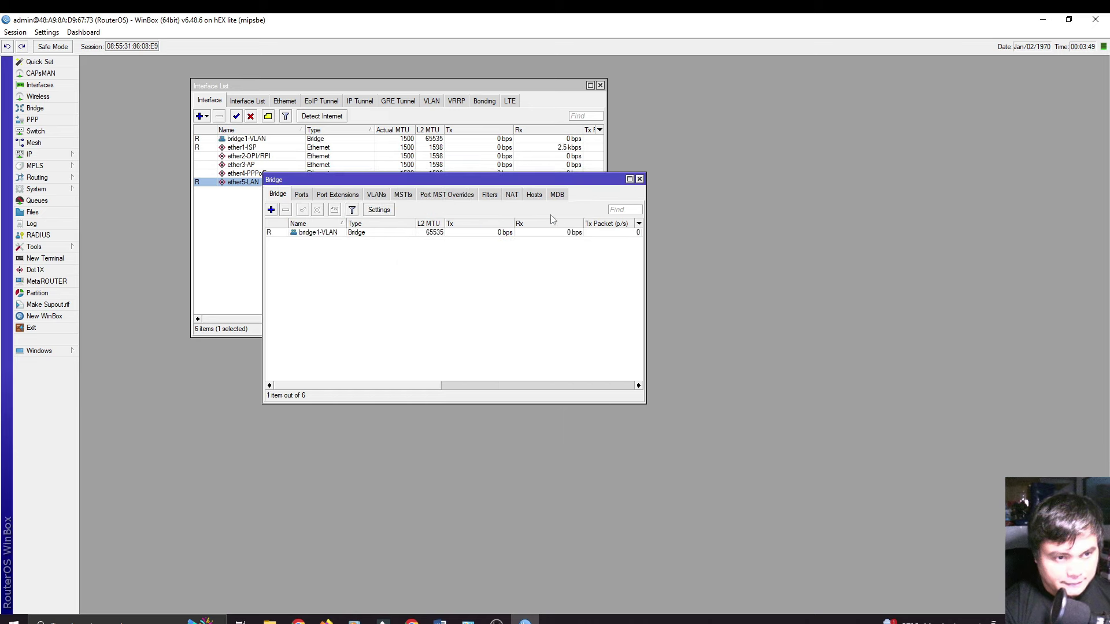
Step: Create two more bridges named bridge2-PPPoE and bridge3-LAN
click(271, 210)
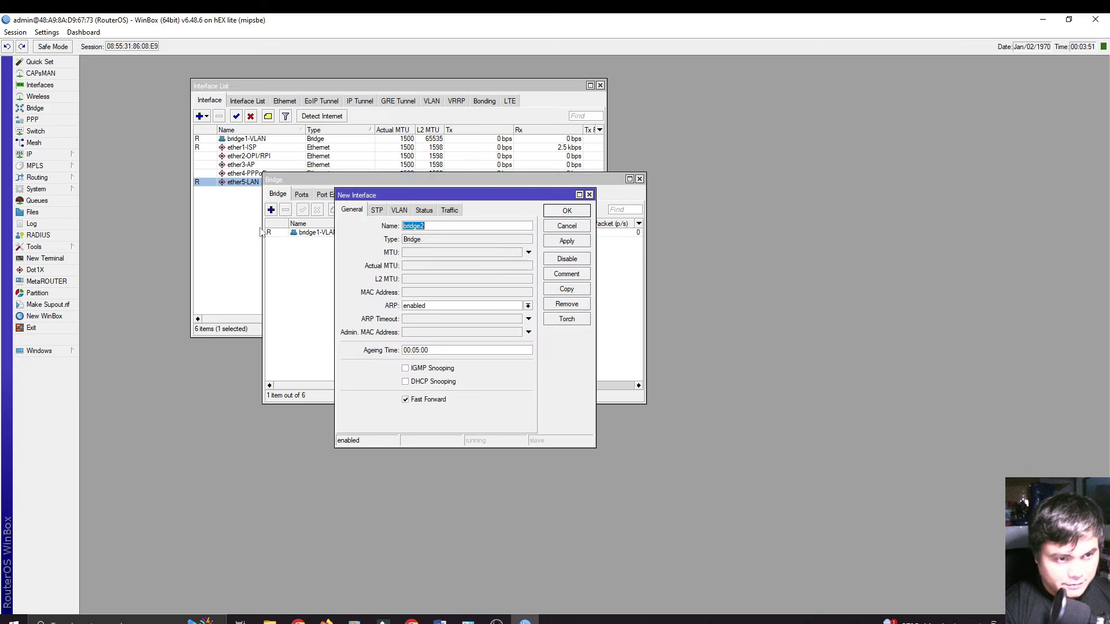
click(437, 226)
text(-PPPoE)
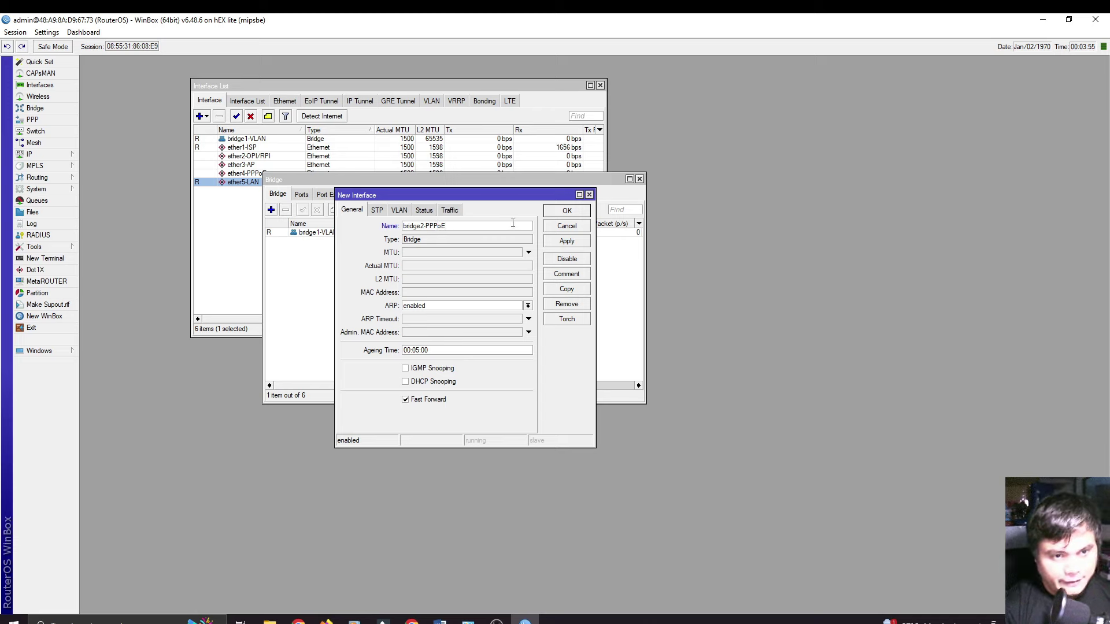
click(559, 214)
click(271, 210)
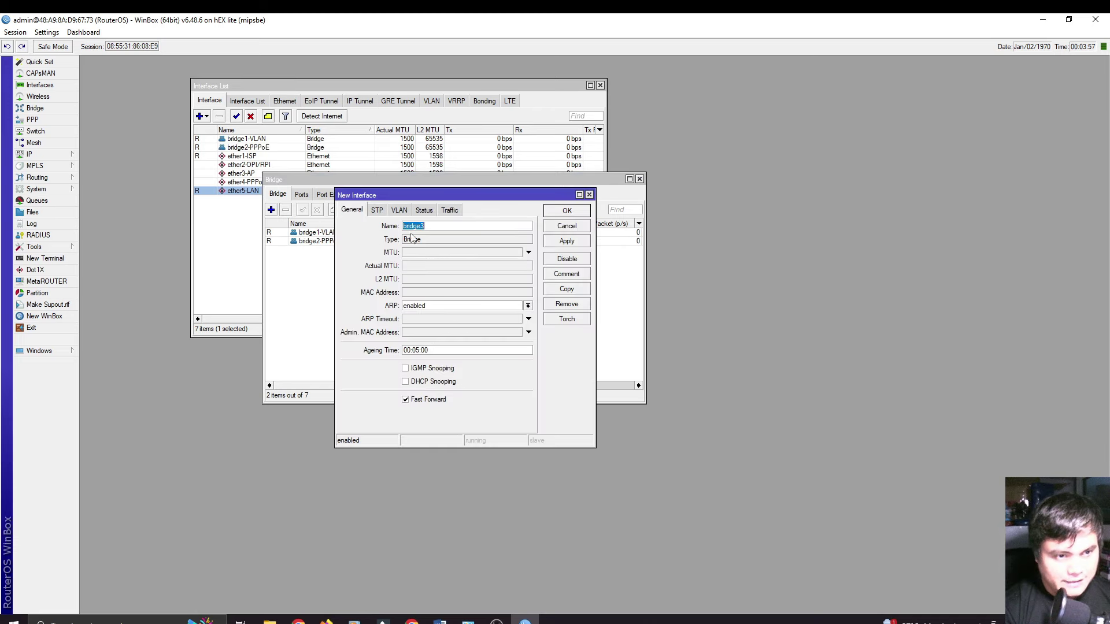
click(434, 226)
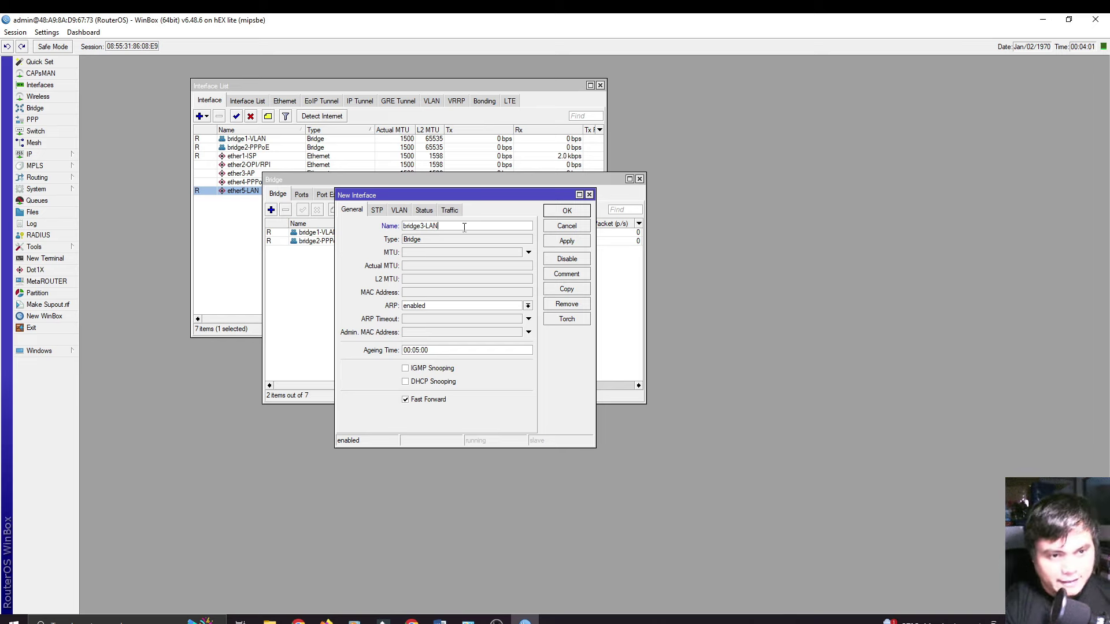
text(-LAN)
click(565, 211)
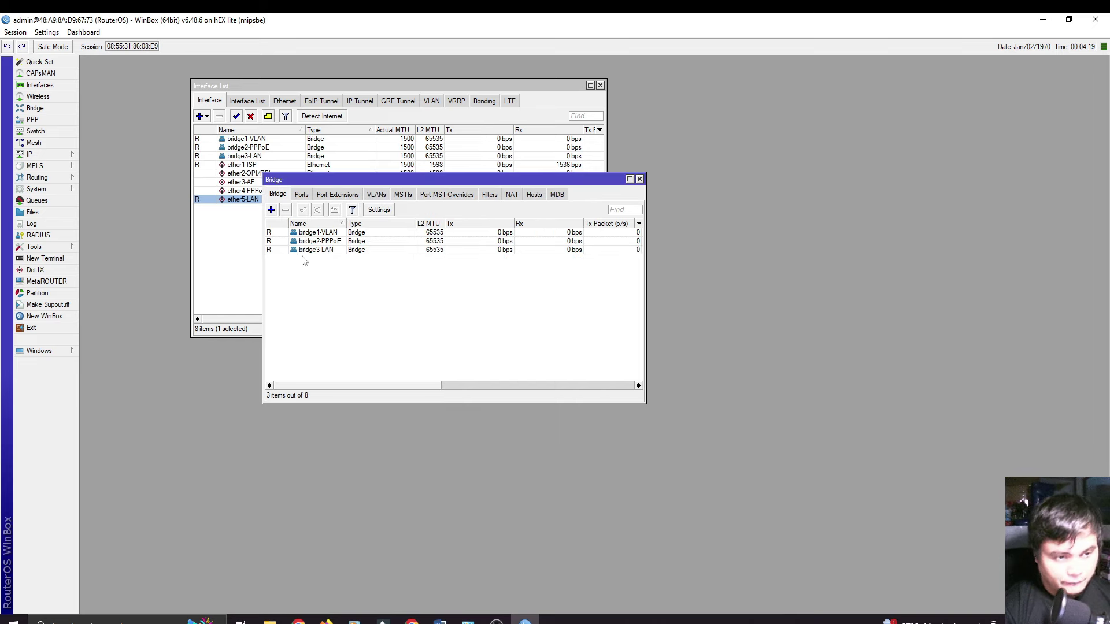
Step: Enable VLAN Filtering on bridge1-VLAN with frame types set to admit all
double_click(364, 233)
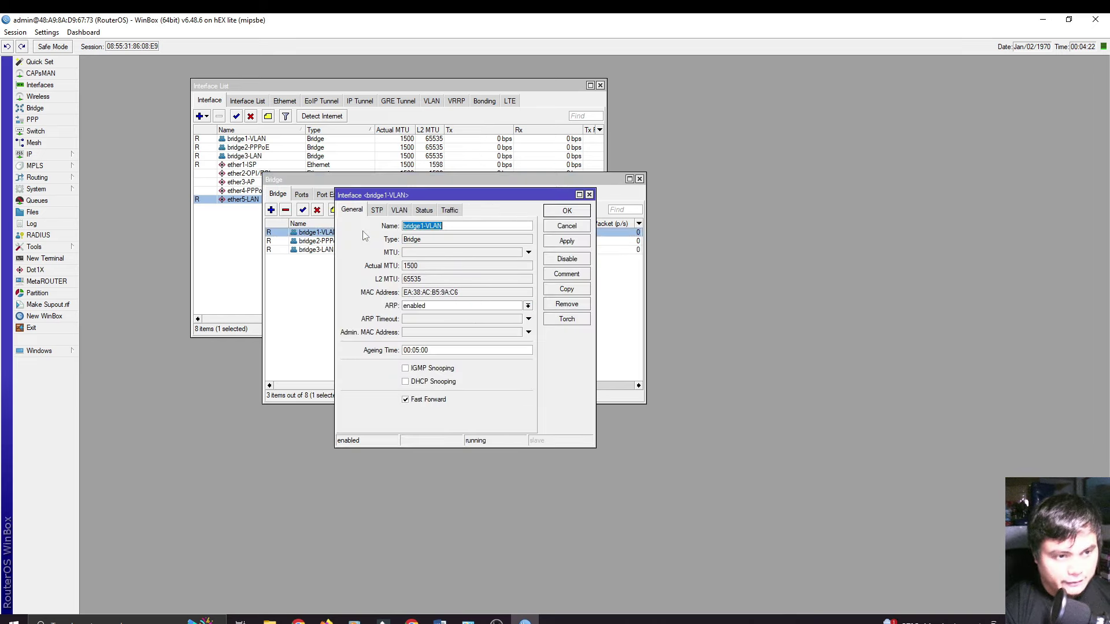
click(398, 211)
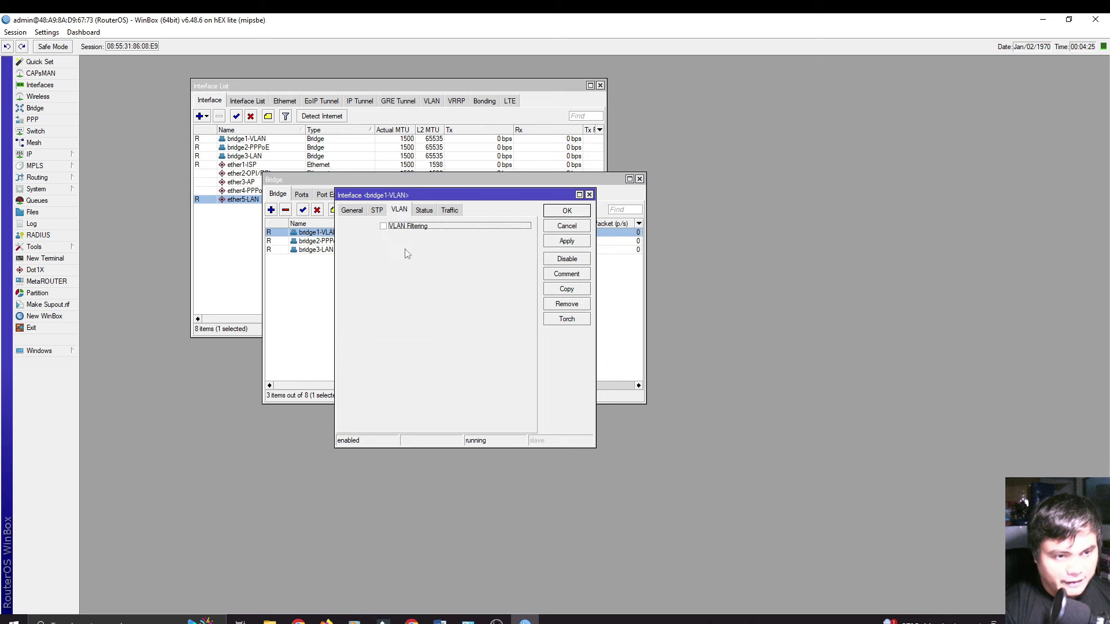
click(384, 227)
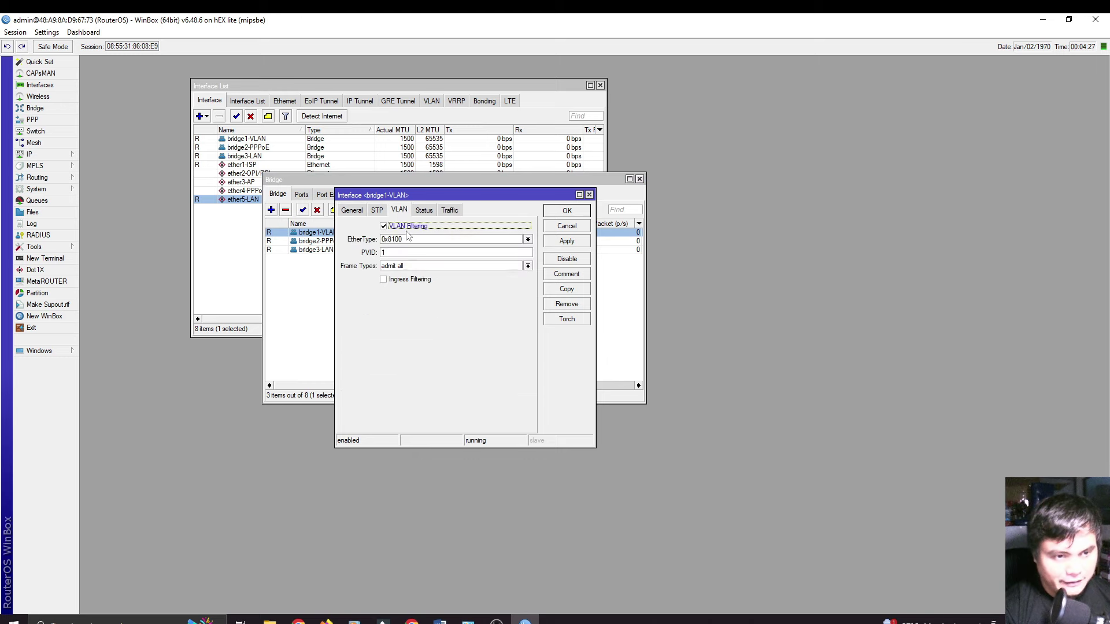
click(418, 266)
click(418, 272)
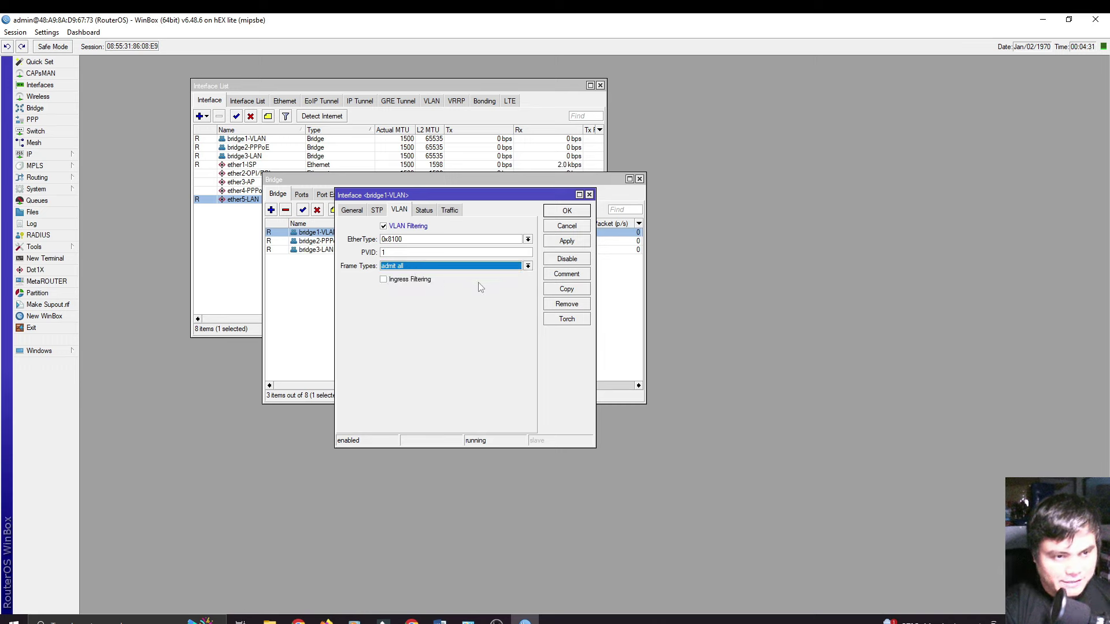
key(Tab)
key(Tab)
click(562, 243)
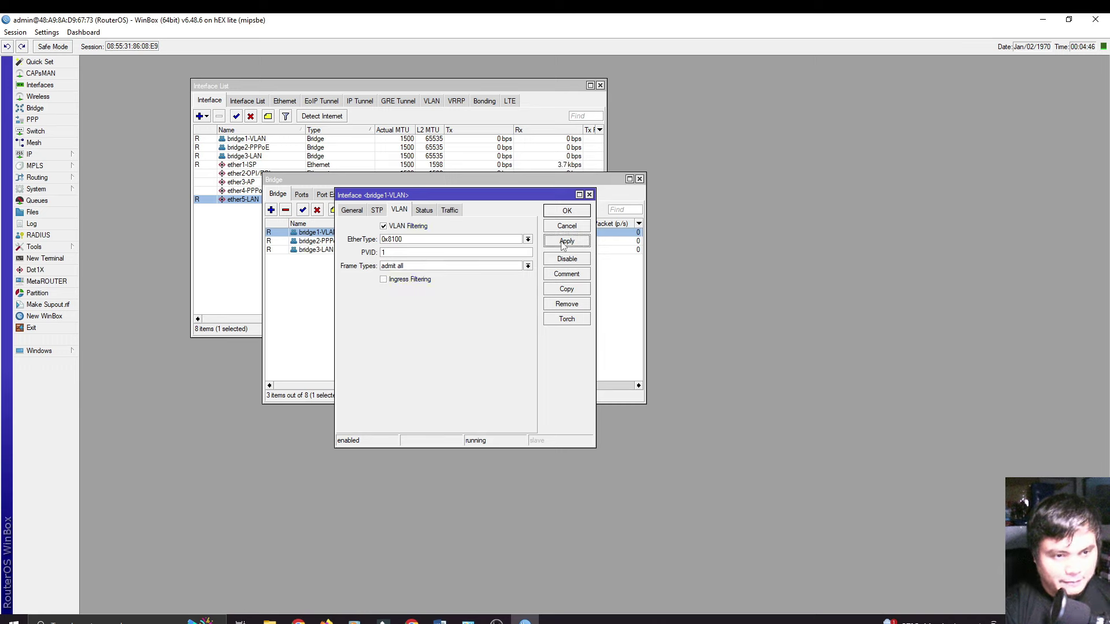
click(567, 211)
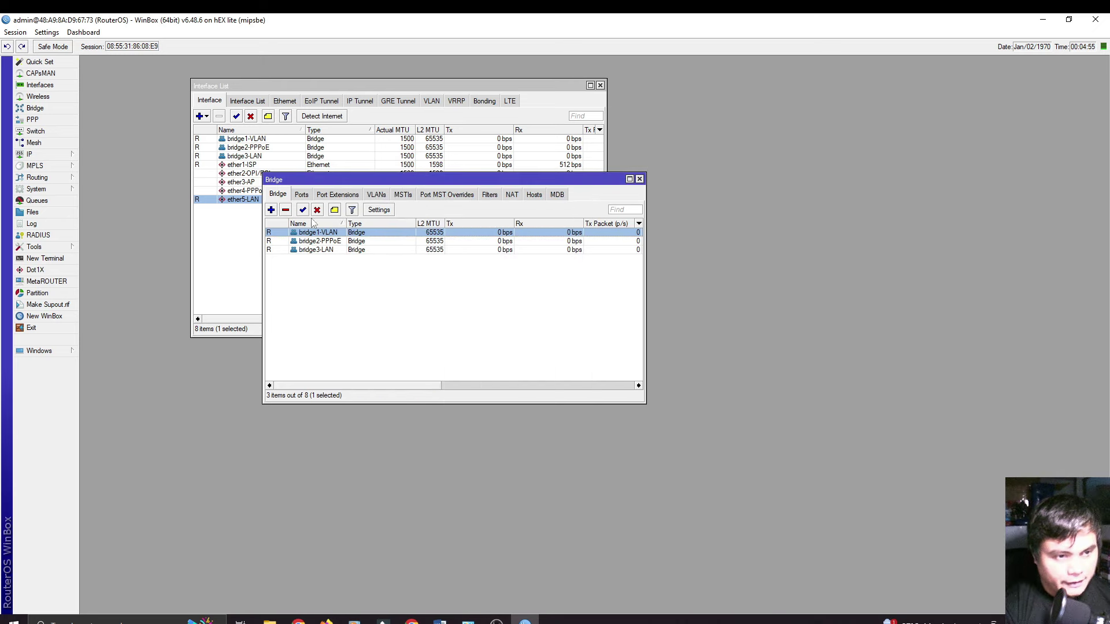
Step: Add ether2-OPI/RPI as a bridge port on bridge1-VLAN
click(302, 195)
click(272, 210)
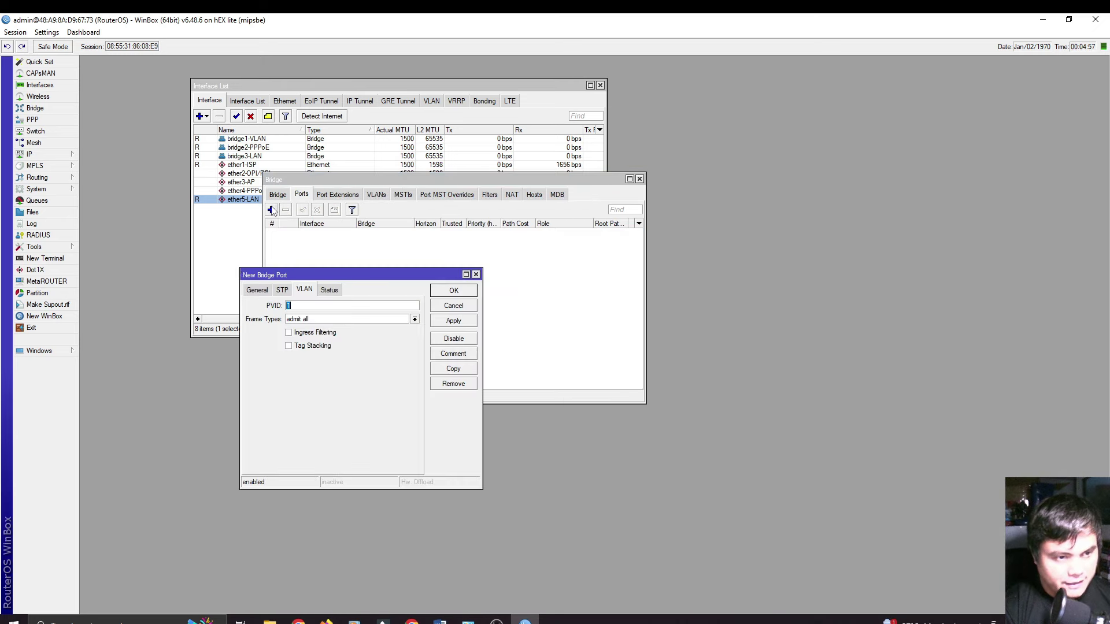
drag(318, 274, 448, 245)
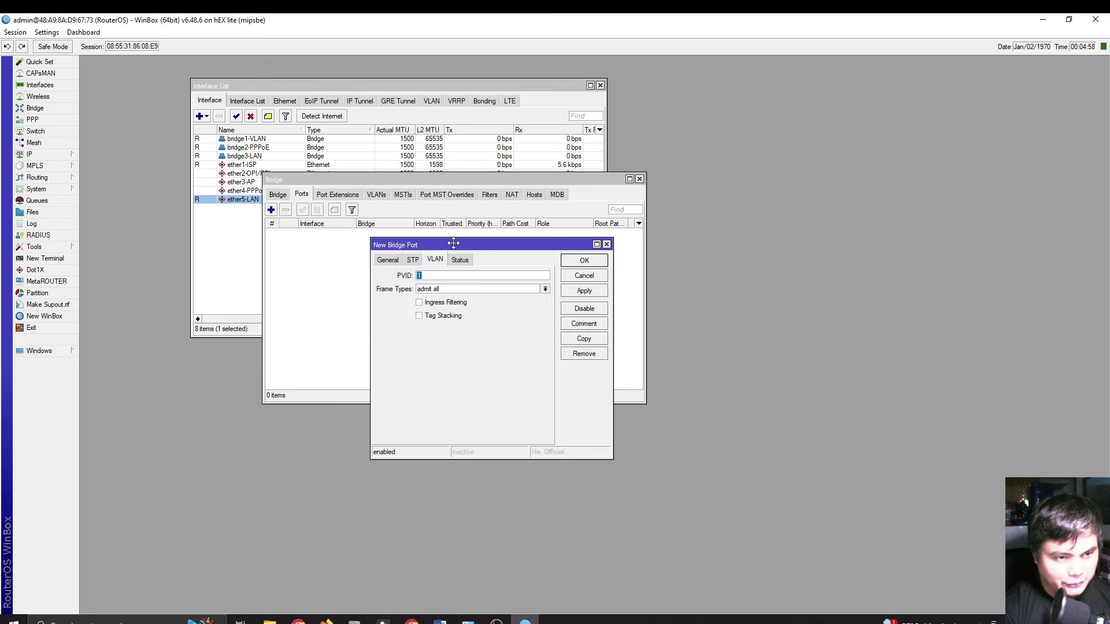
click(388, 266)
click(460, 278)
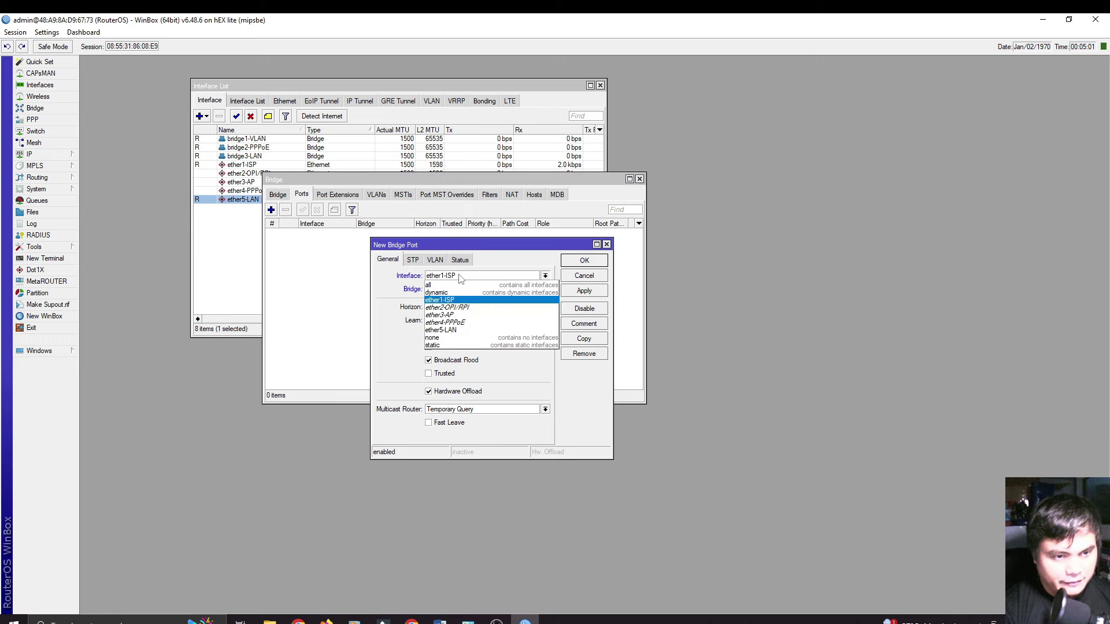
click(463, 308)
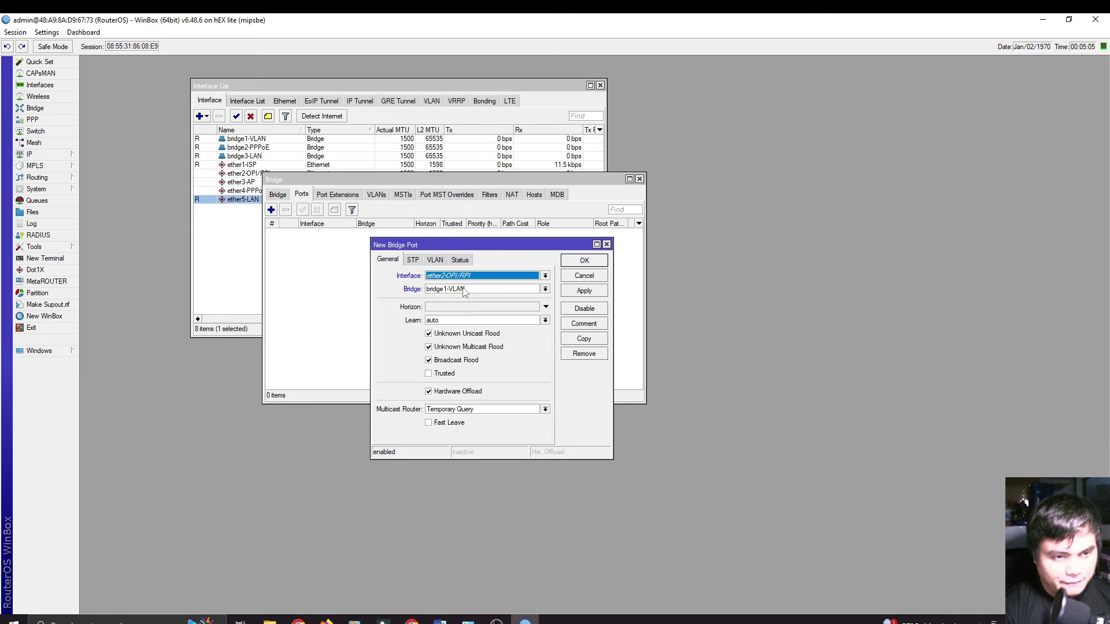
click(466, 291)
click(469, 291)
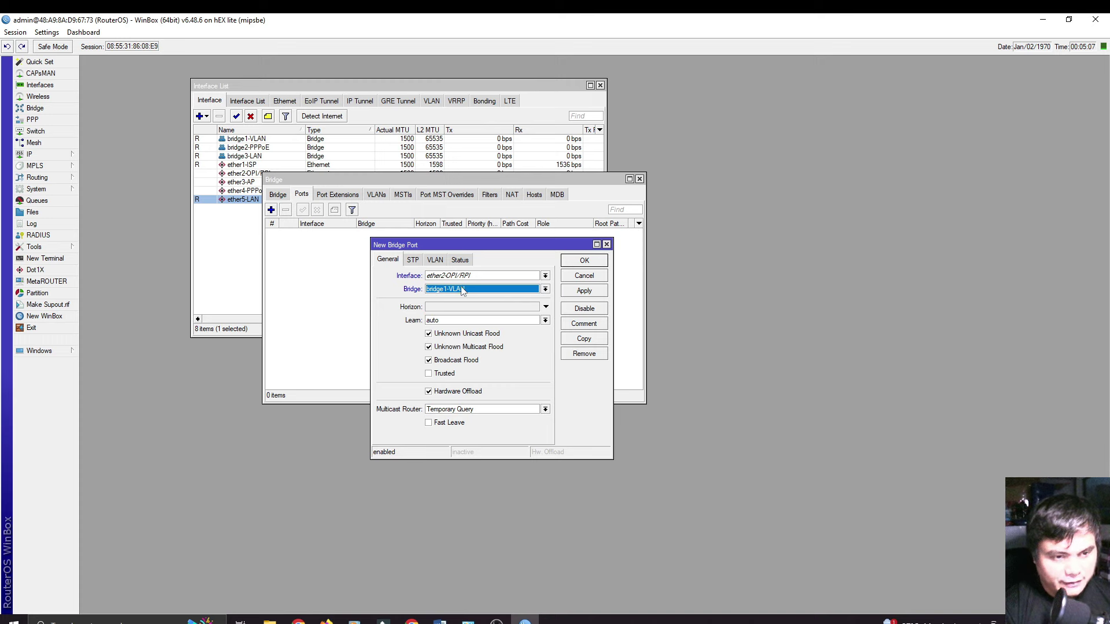
click(459, 290)
click(454, 291)
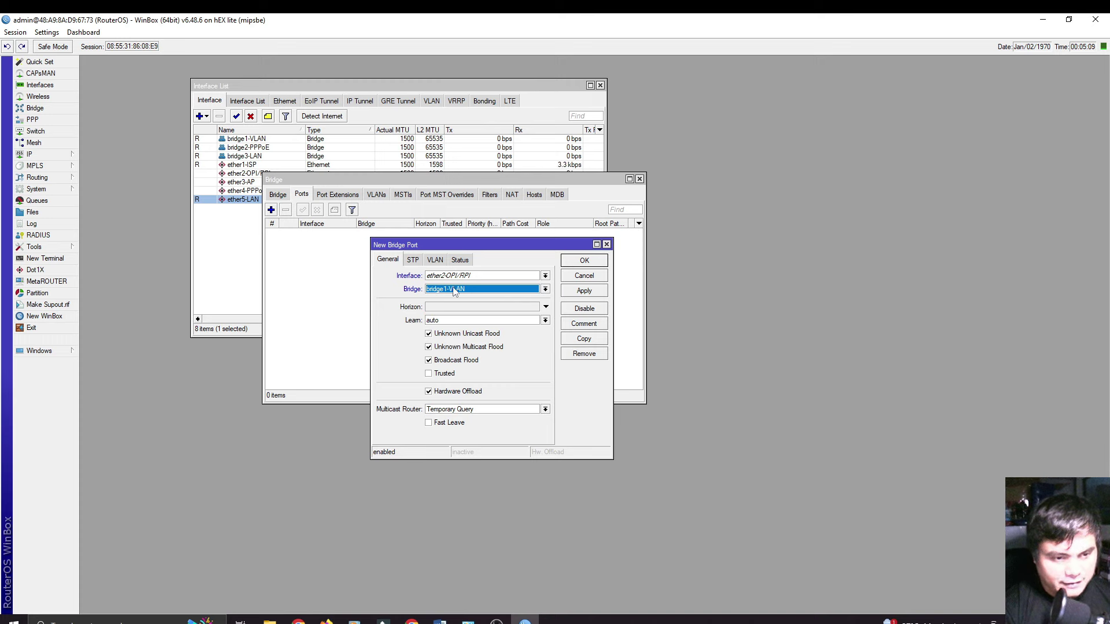
click(580, 291)
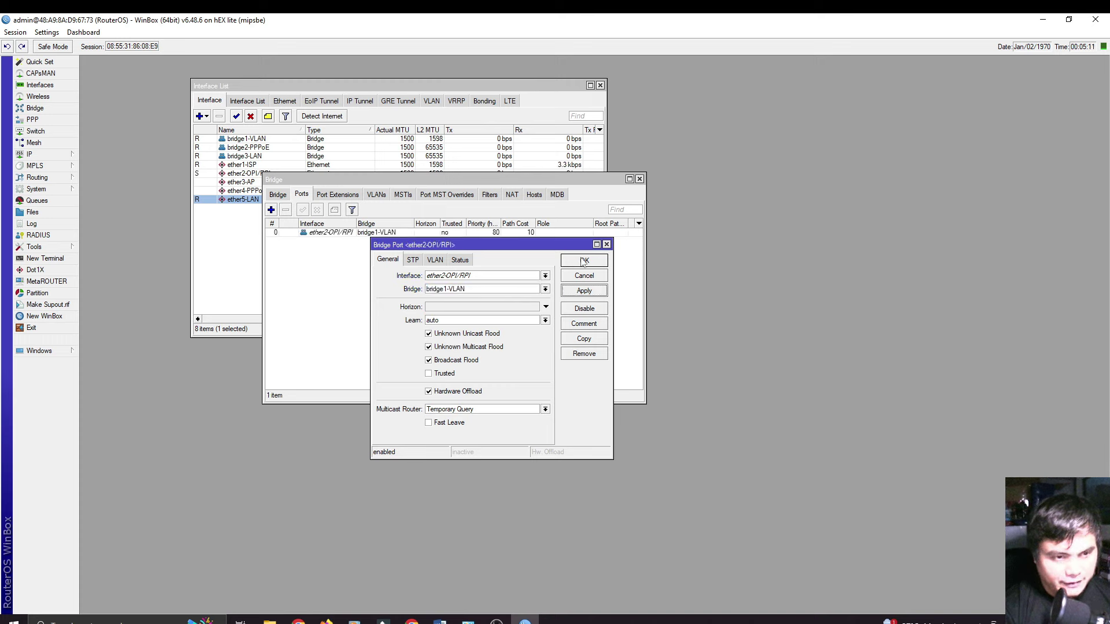
click(584, 262)
Step: Add ether3-AP as a bridge port on bridge1-VLAN
click(271, 209)
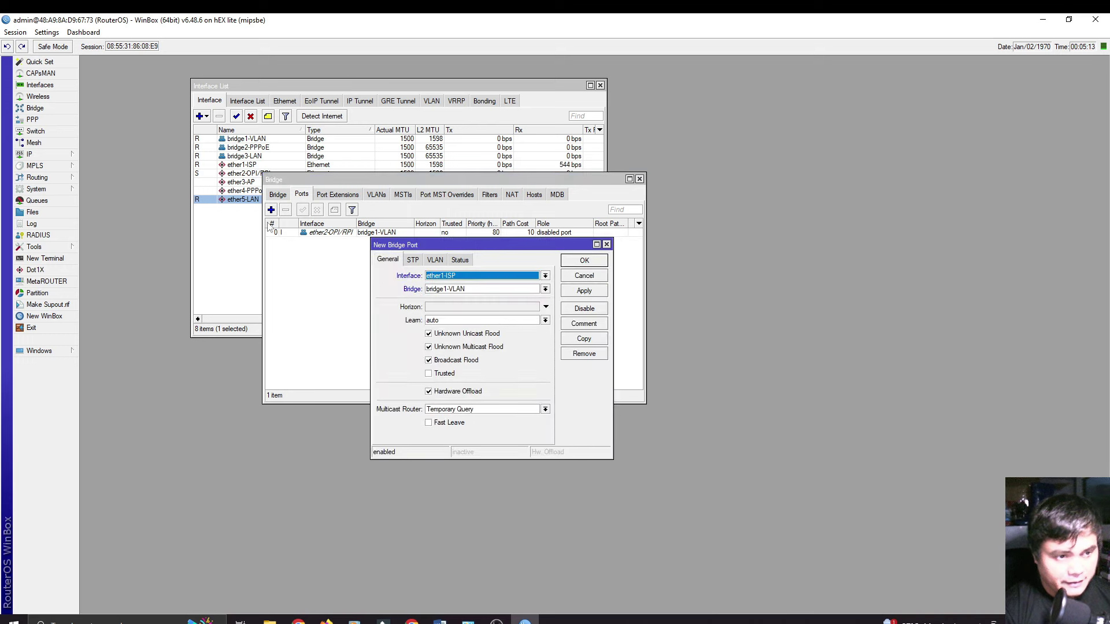
click(468, 280)
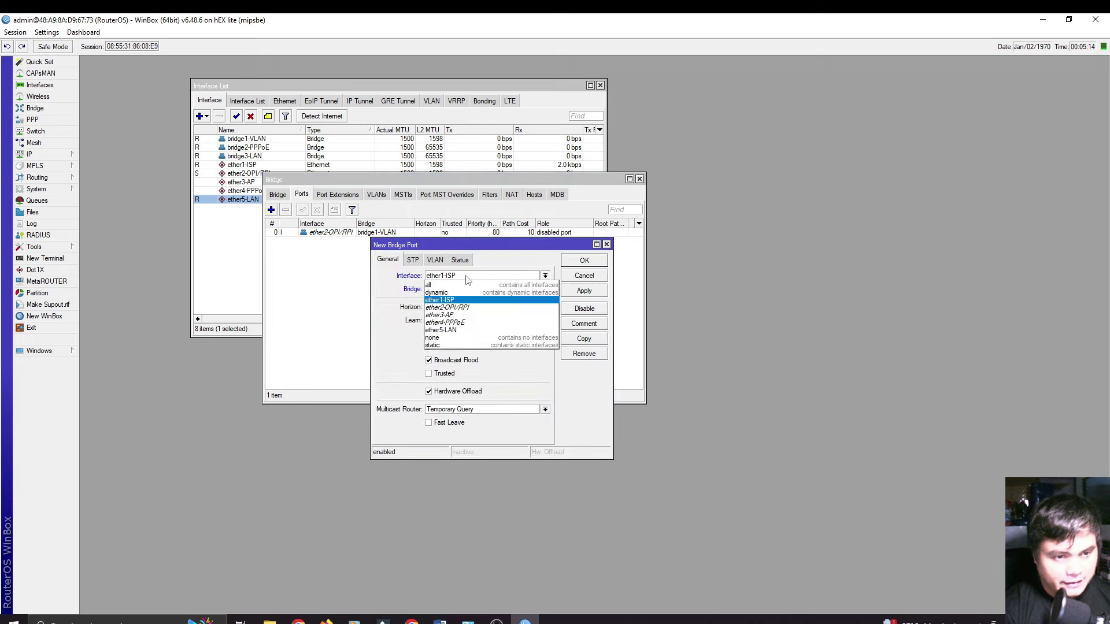
click(462, 316)
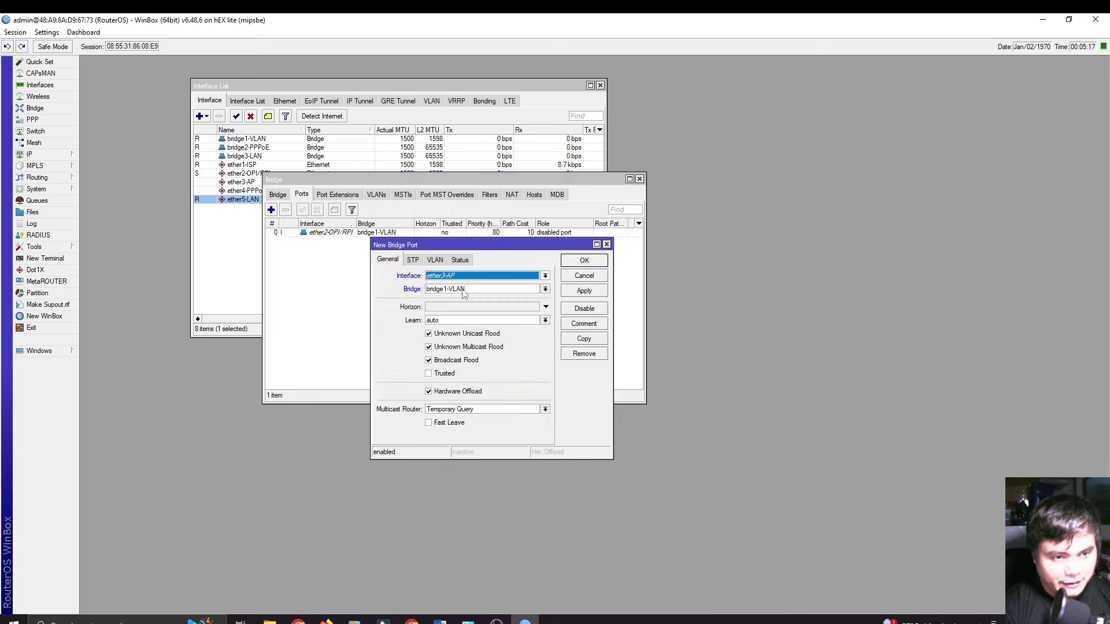
click(466, 292)
click(469, 295)
click(470, 295)
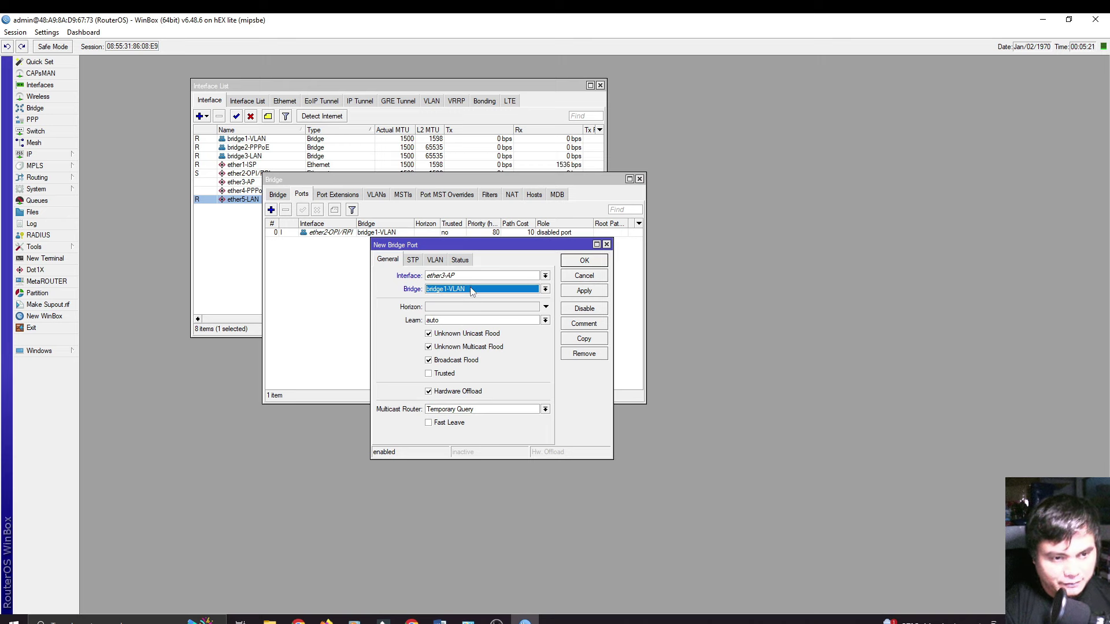
click(584, 291)
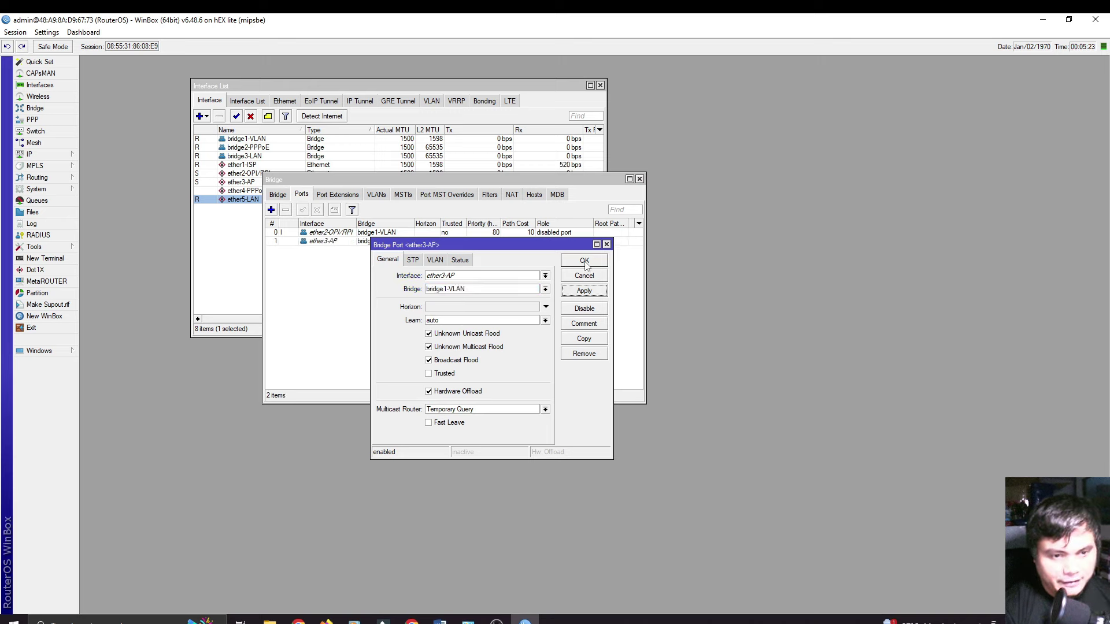
click(585, 261)
Step: Add ether4-PPPoE as a bridge port on bridge2-PPPoE
click(270, 211)
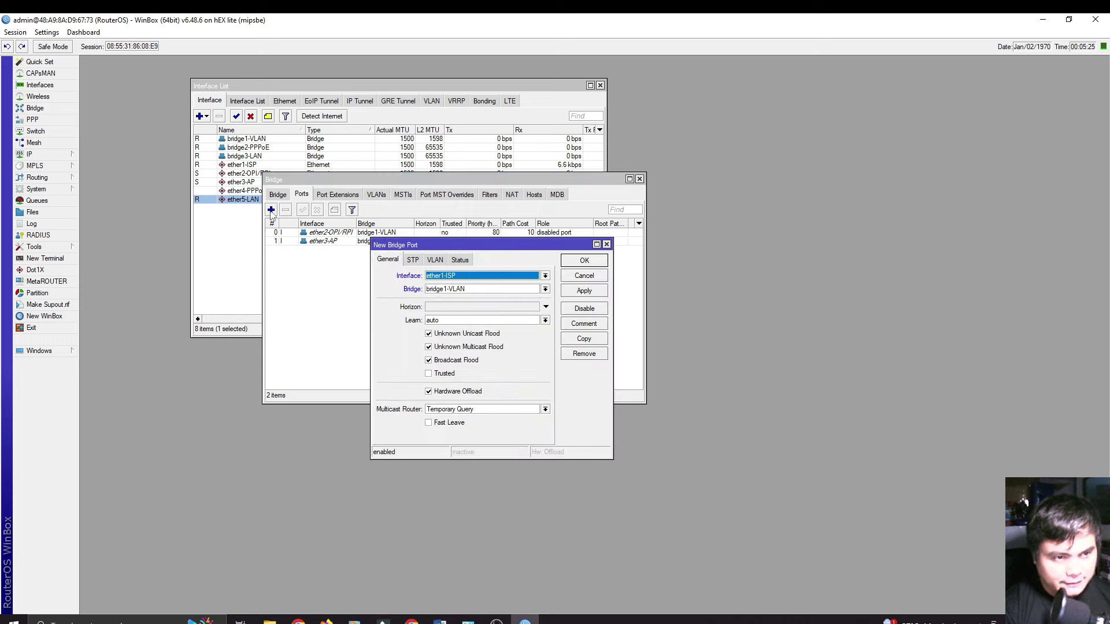
drag(427, 253, 380, 238)
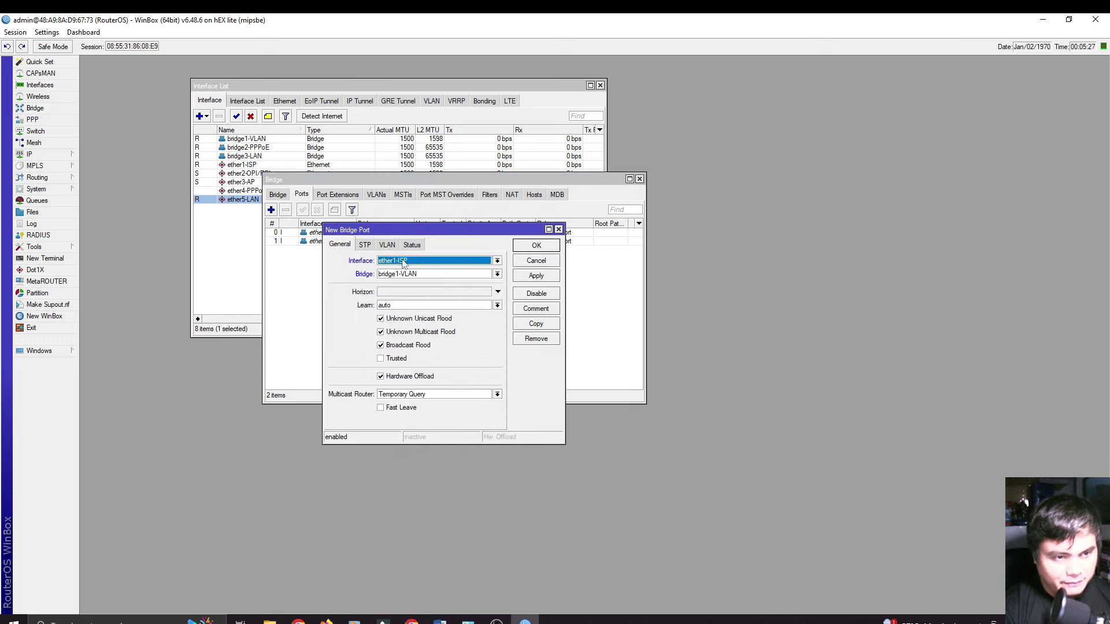
click(422, 263)
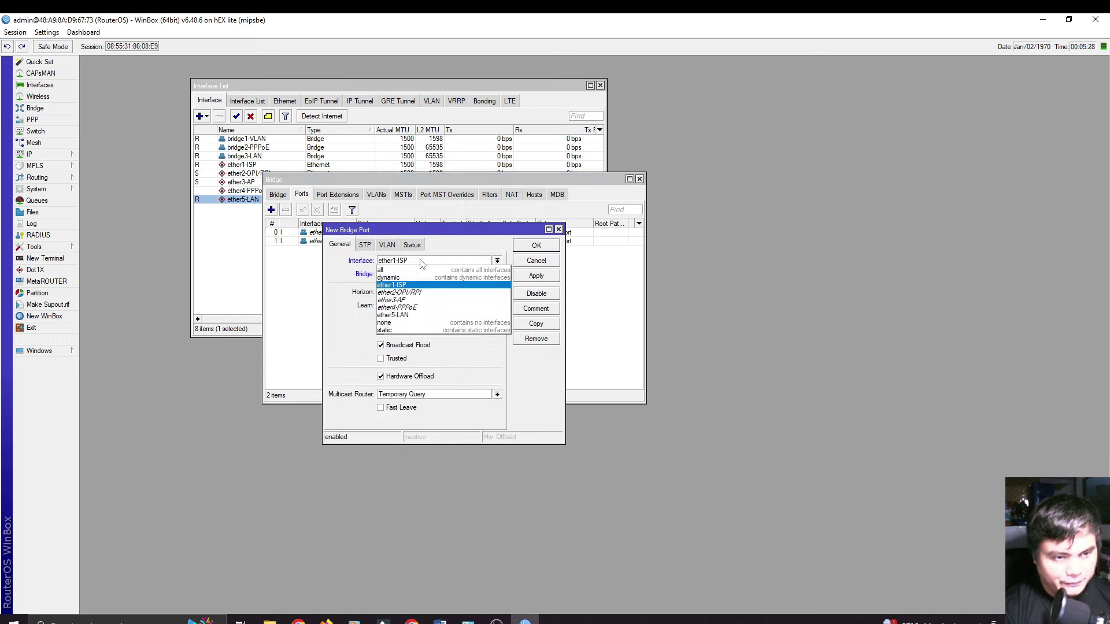
click(418, 308)
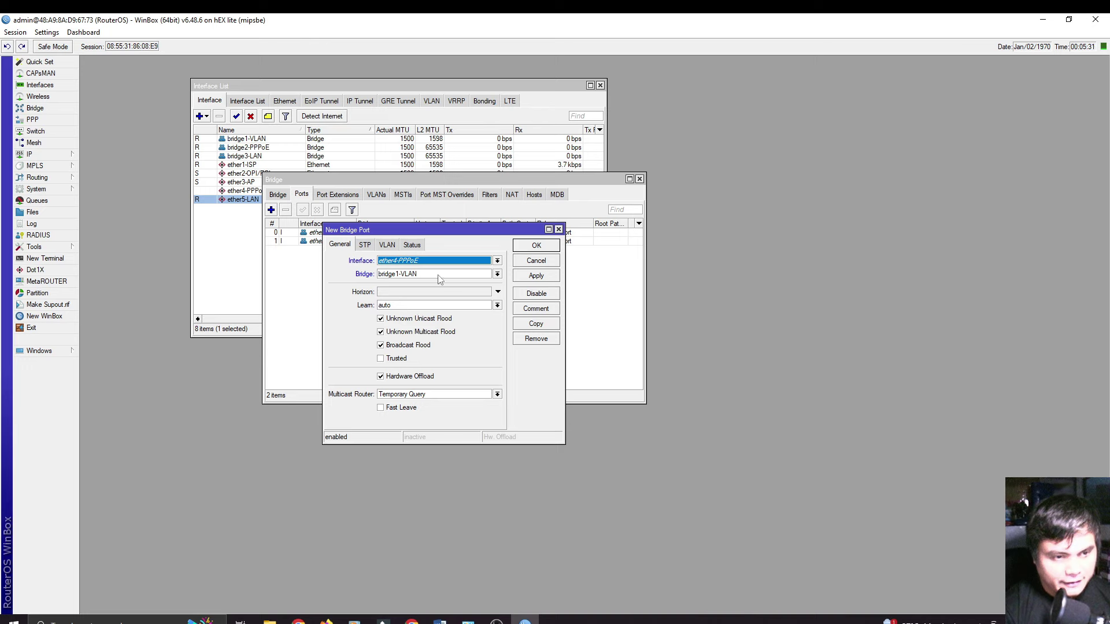
click(438, 275)
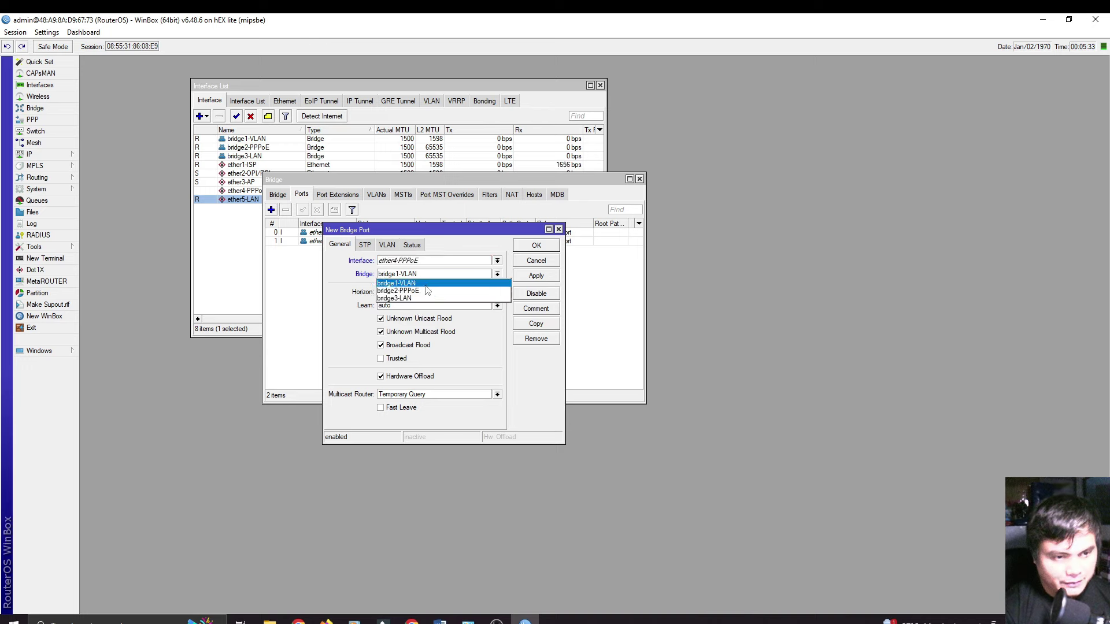
click(418, 292)
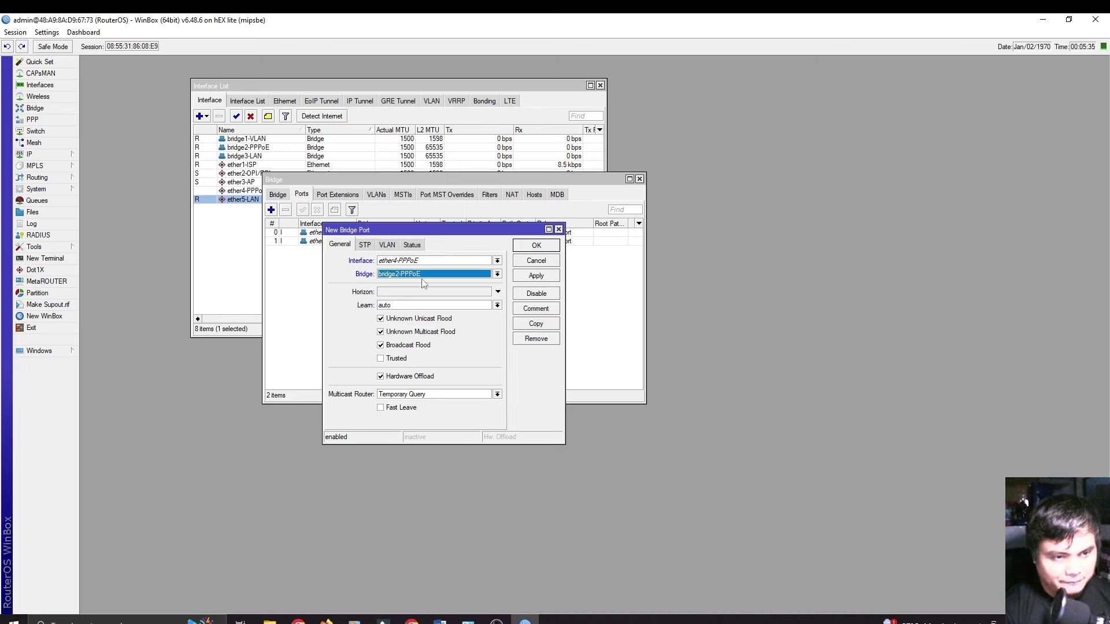
click(533, 277)
click(537, 246)
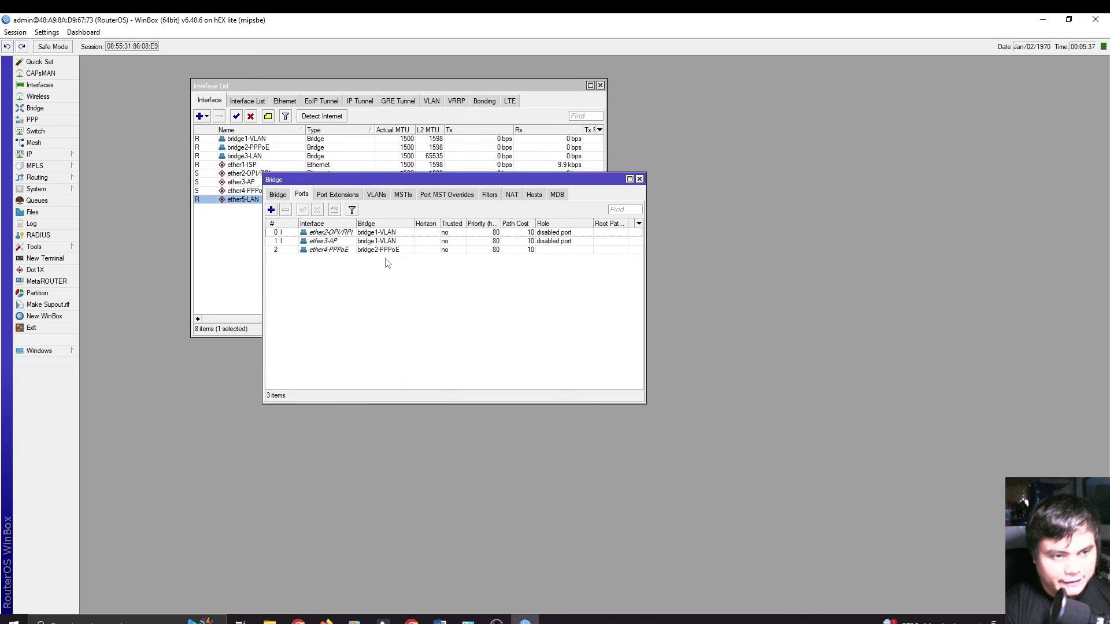
Step: Add ether5-LAN as a bridge port on bridge3-LAN
click(271, 210)
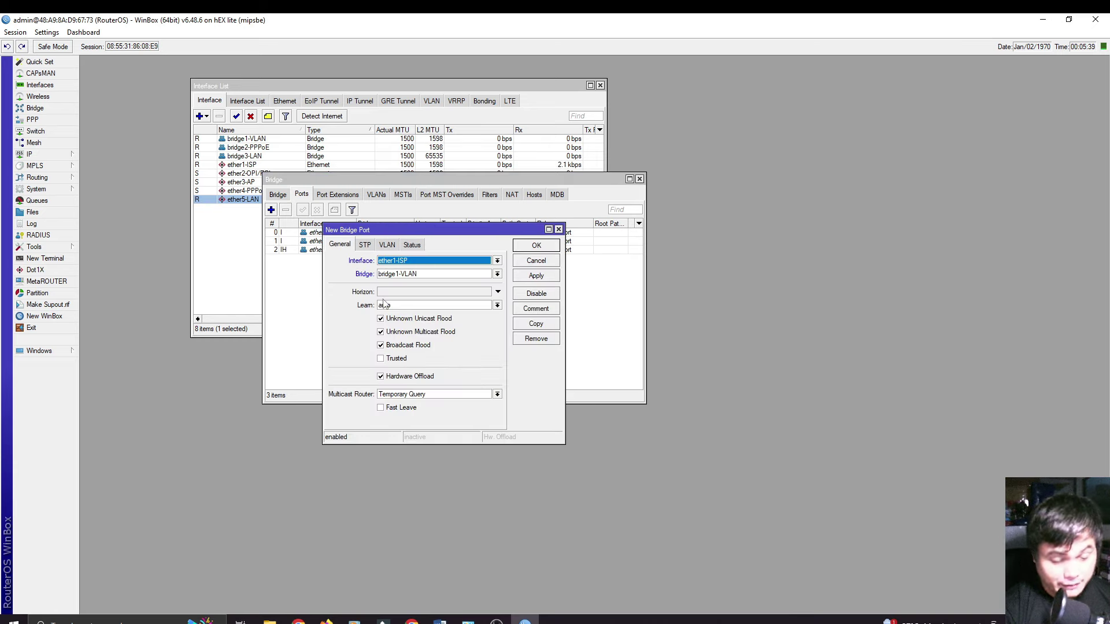
click(414, 264)
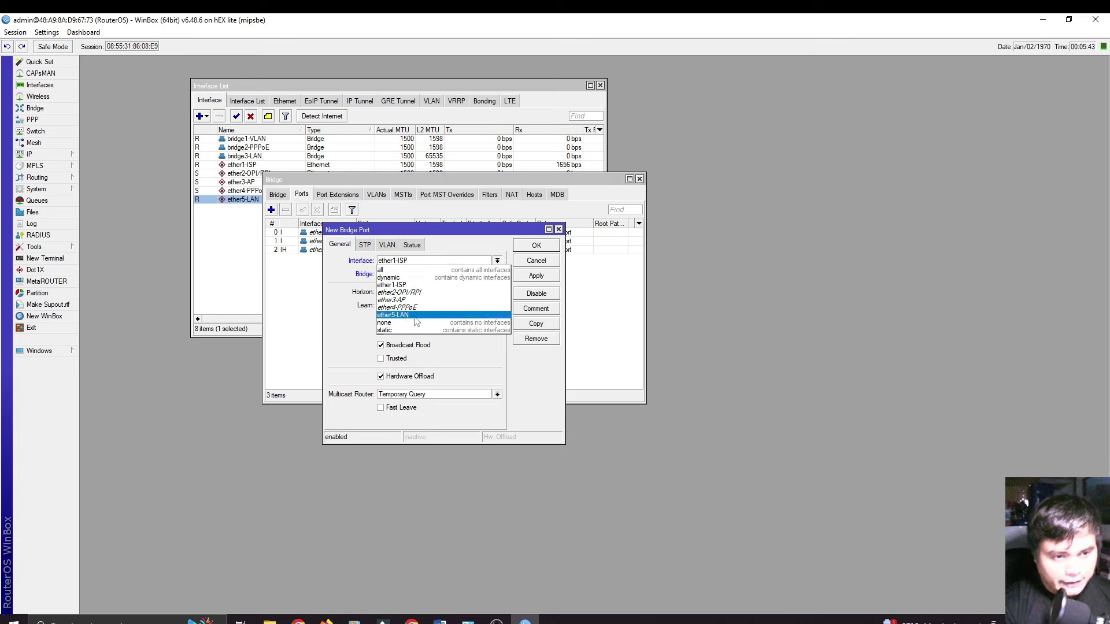
click(413, 315)
click(412, 275)
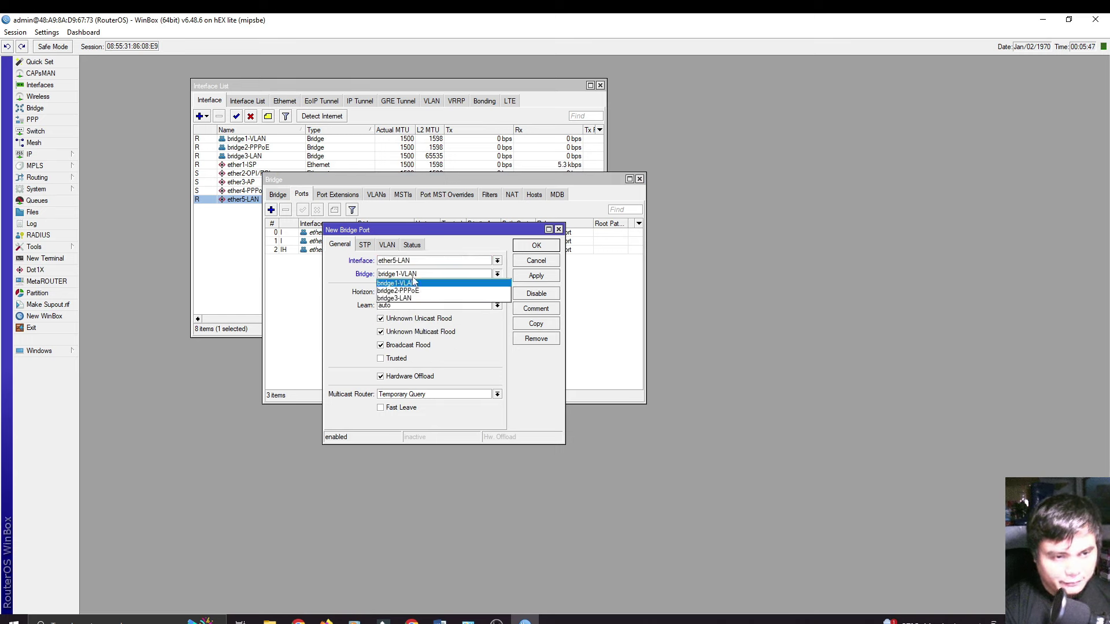
click(427, 299)
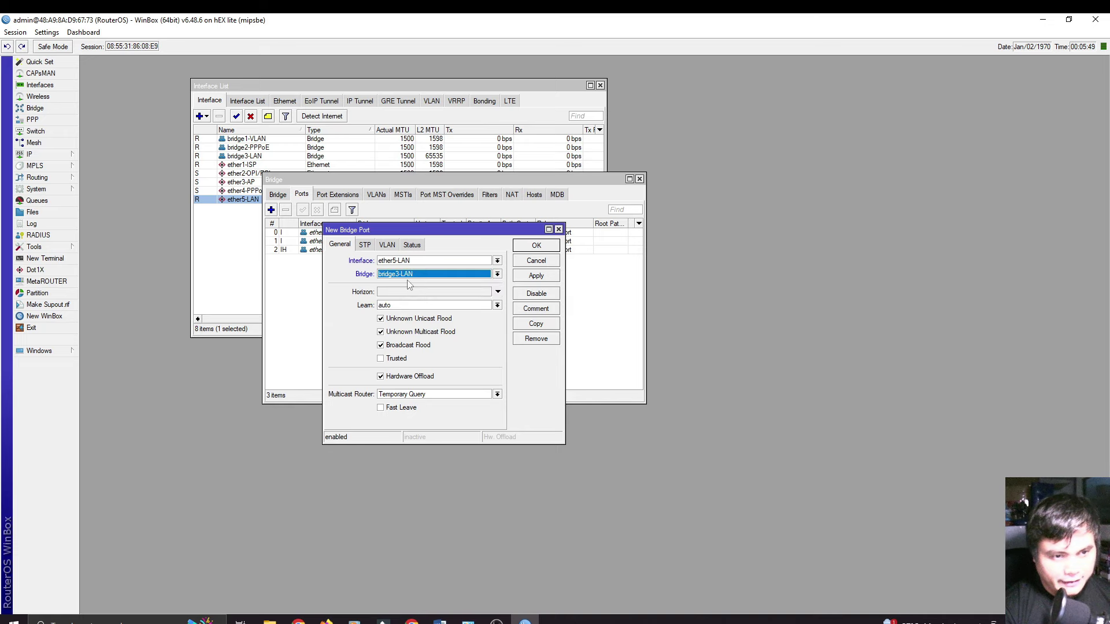
click(537, 277)
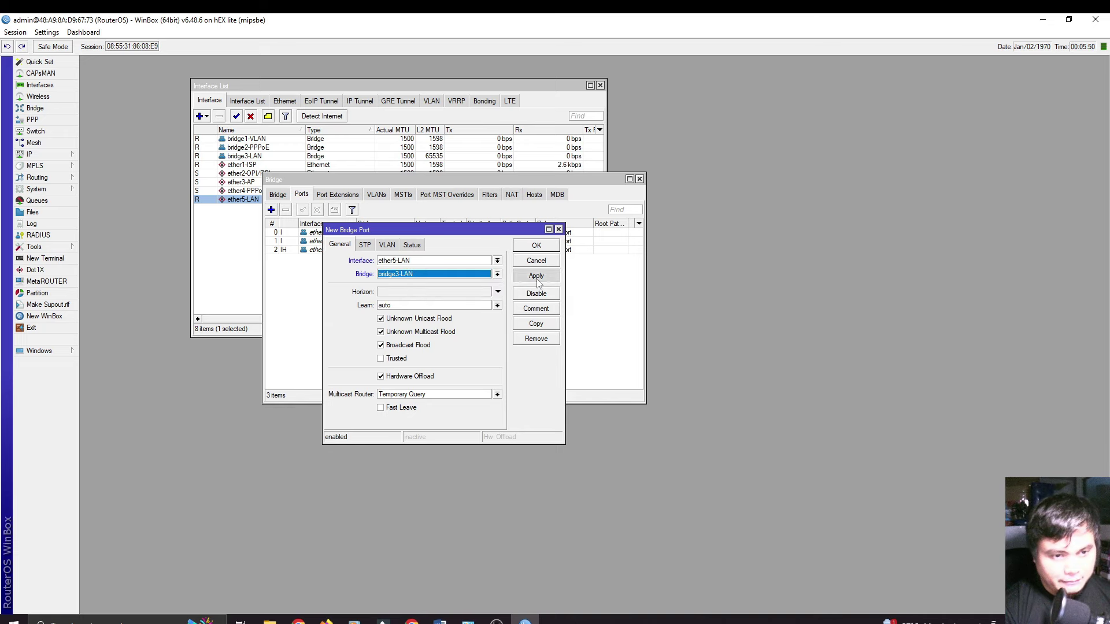
click(535, 247)
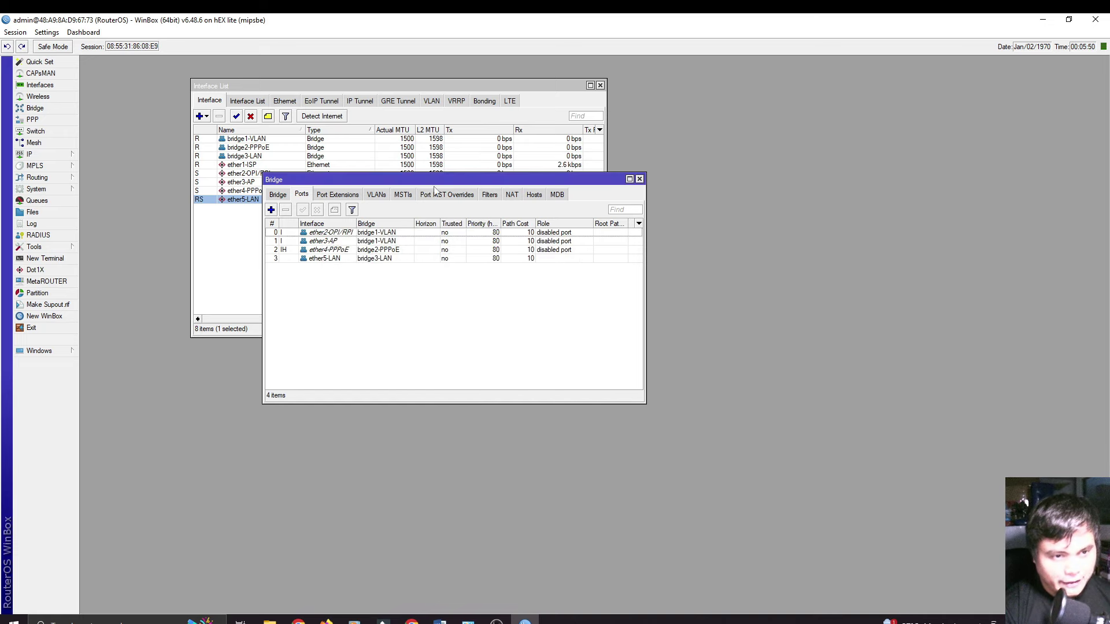
Step: Put the Bridge window at upper right and the Interface List at upper left, then select the ether3-AP port
drag(426, 187, 778, 94)
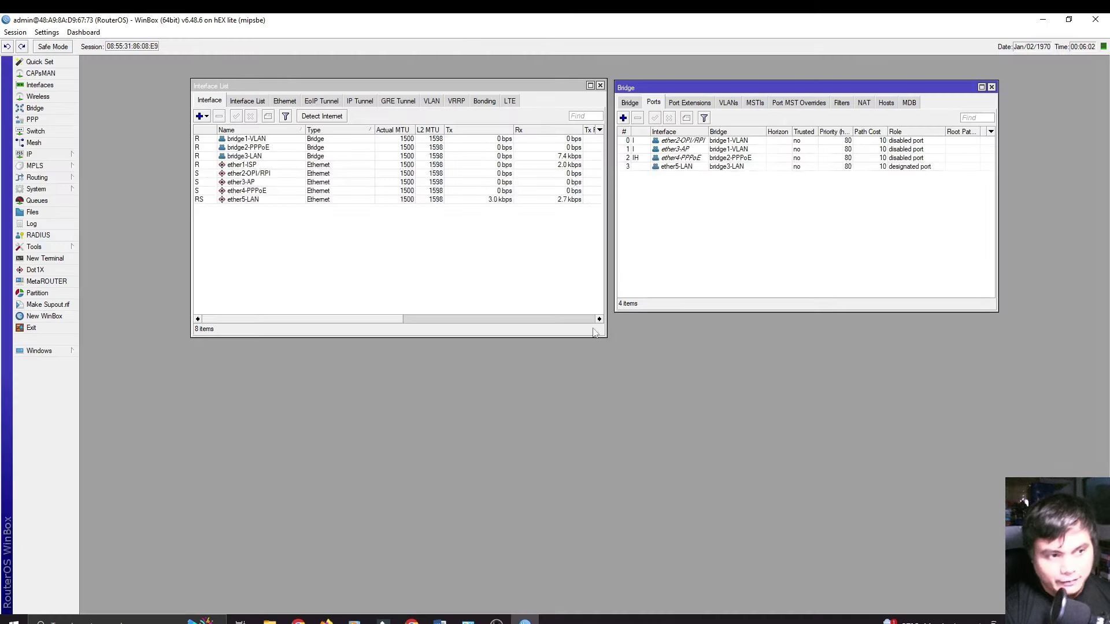
drag(505, 87, 409, 80)
drag(718, 87, 625, 82)
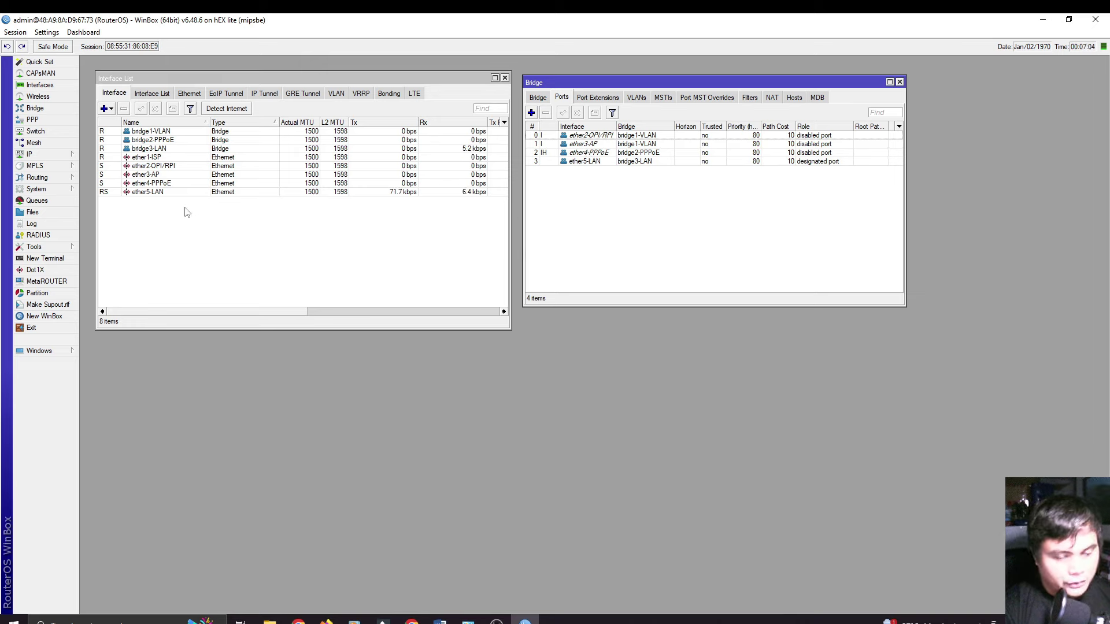
click(592, 144)
Step: On the ether3-AP bridge port's VLAN settings, set PVID to 88 and save
double_click(648, 146)
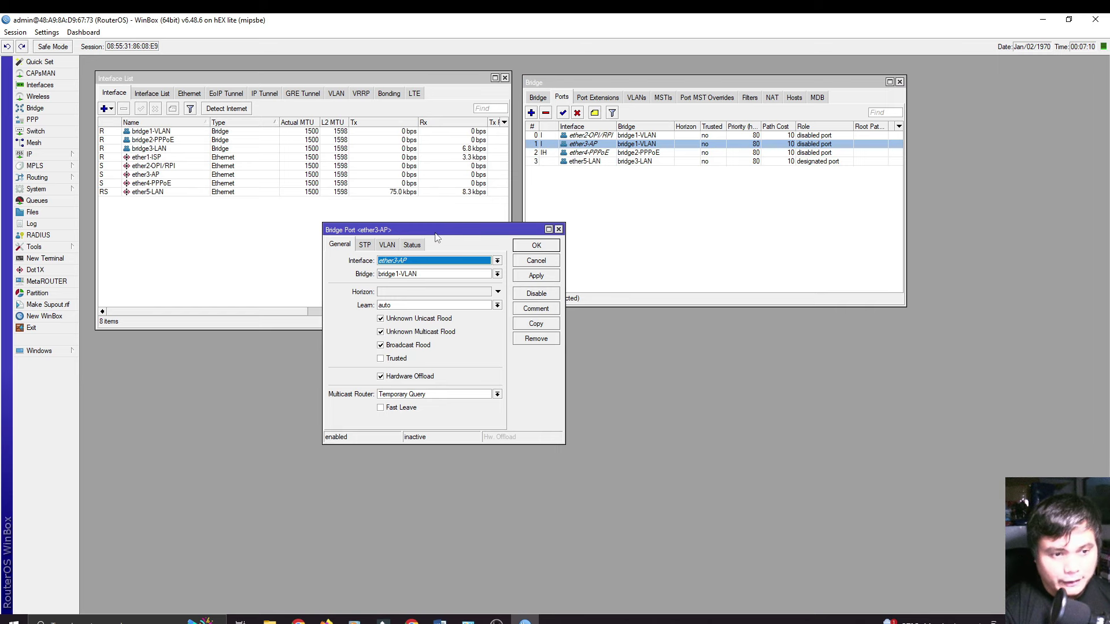
drag(437, 237, 448, 190)
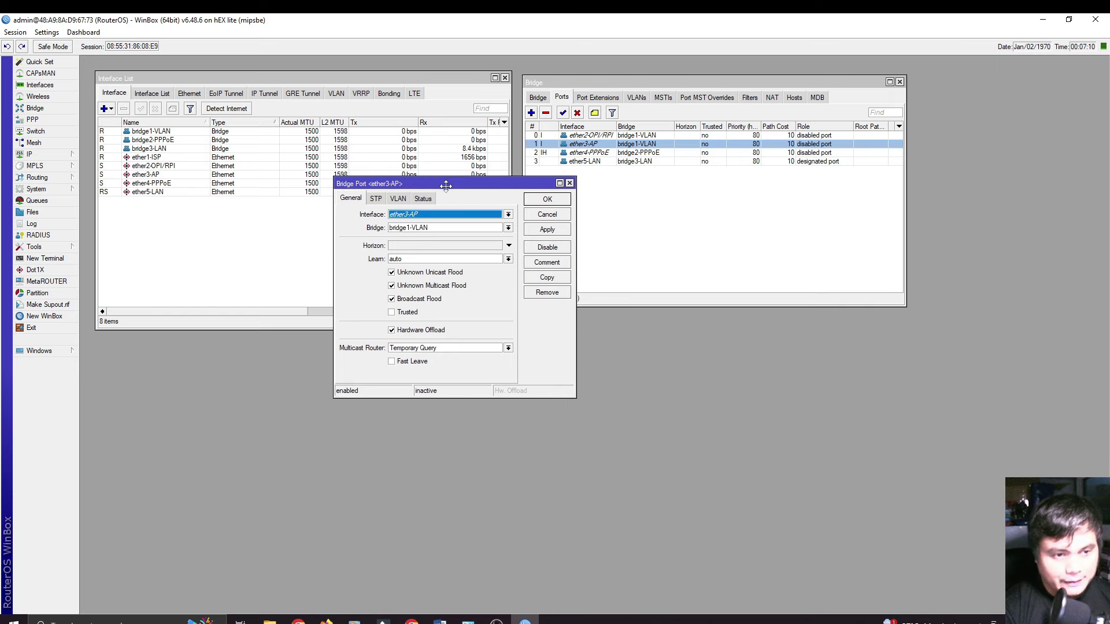
click(399, 199)
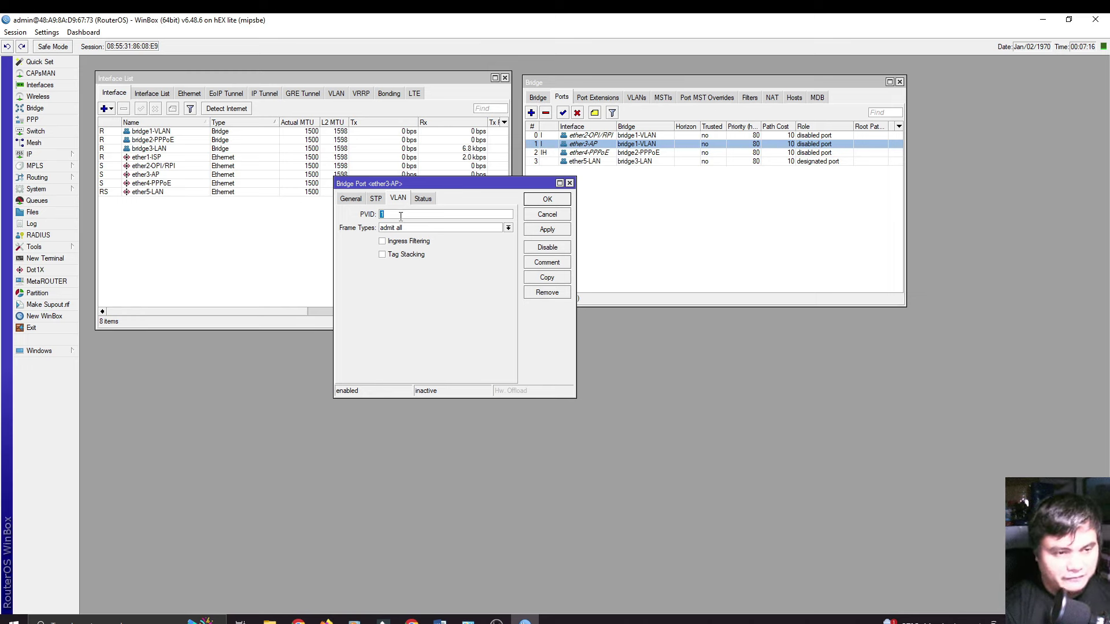
double_click(381, 213)
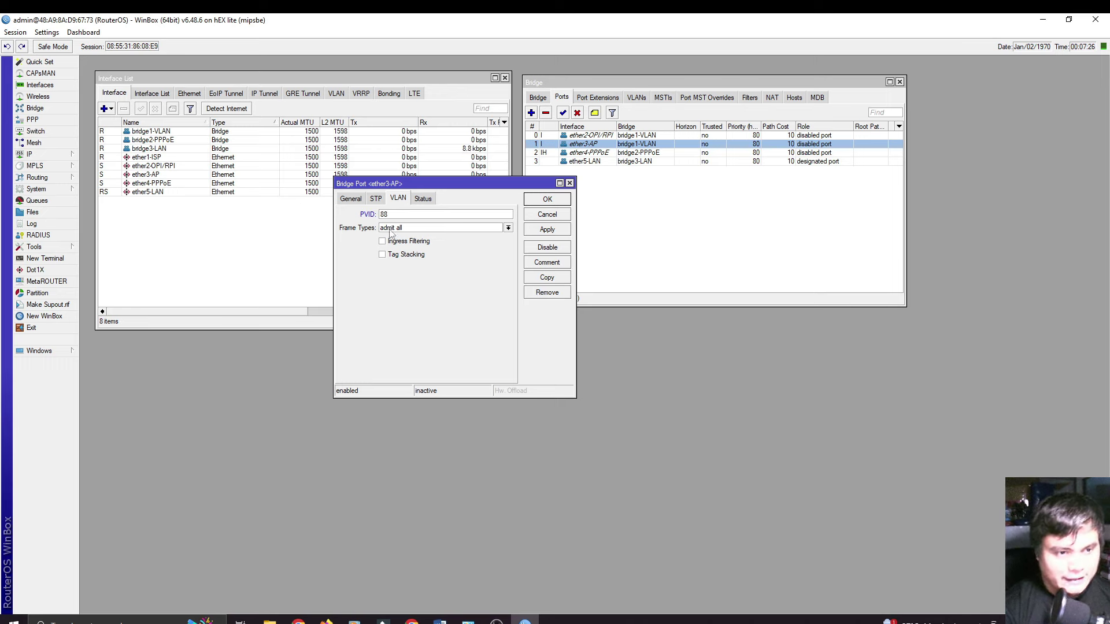
double_click(383, 214)
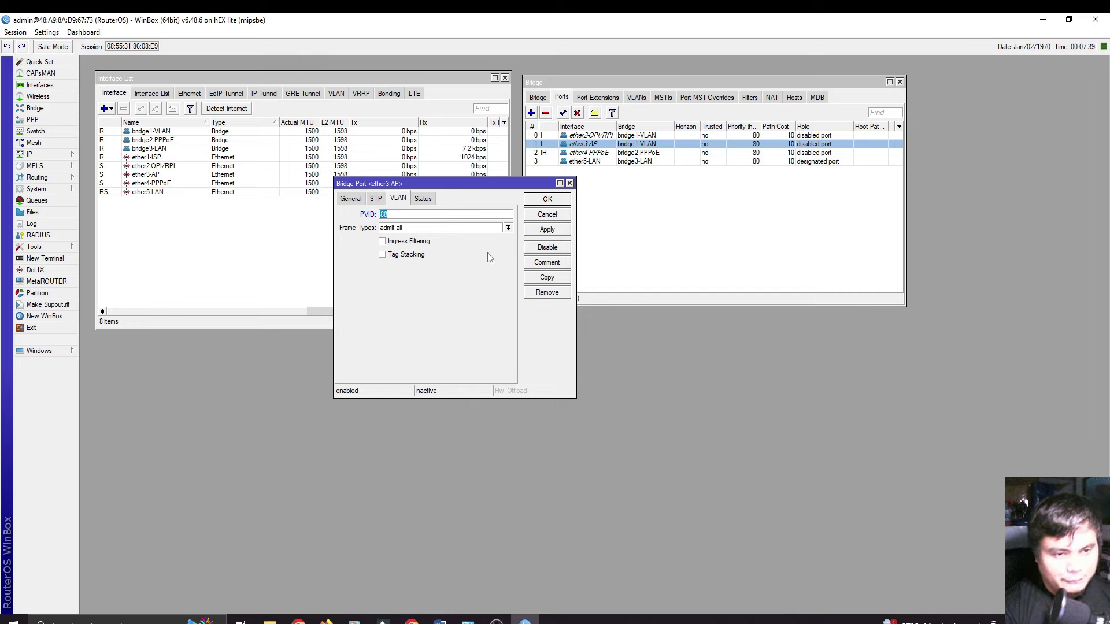
click(550, 232)
click(548, 204)
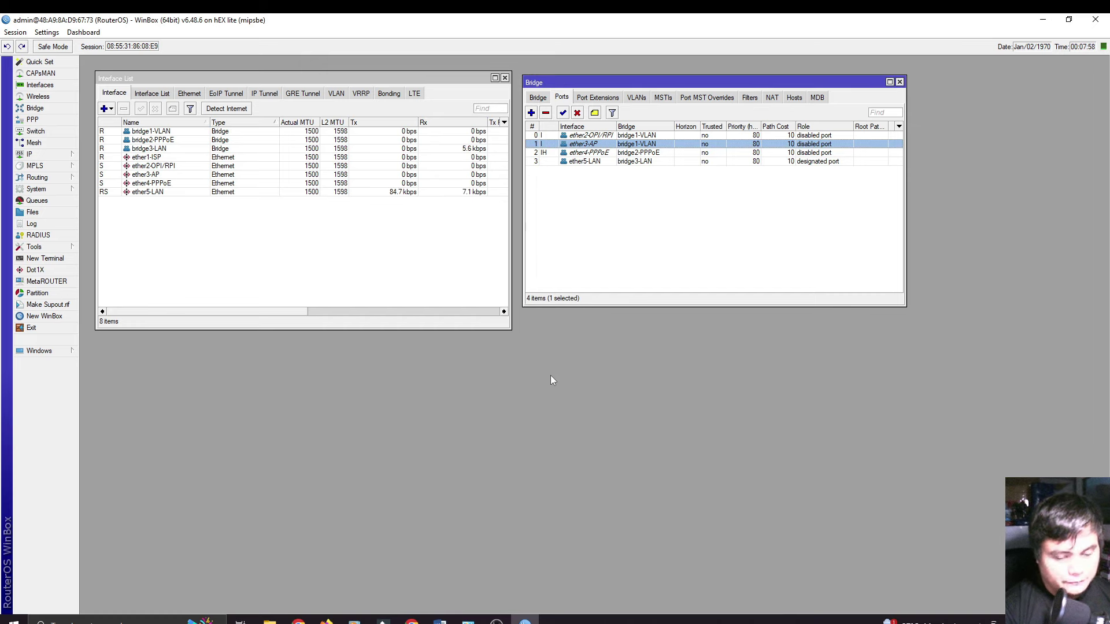
Step: Start a new bridge VLAN entry on bridge1-VLAN with VLAN ID 88
click(636, 97)
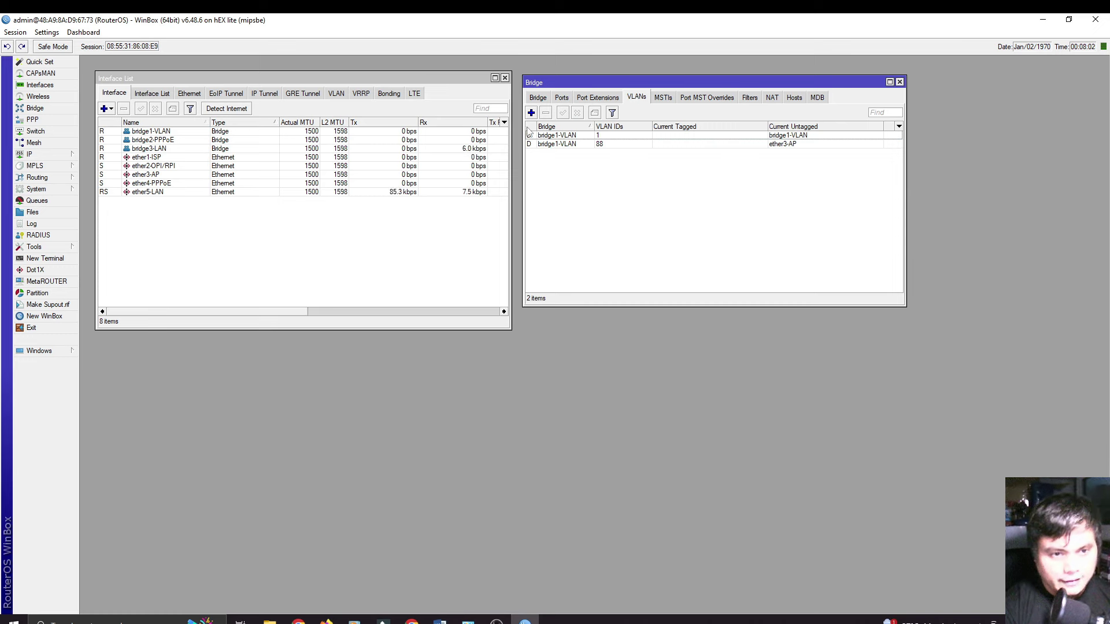
click(531, 113)
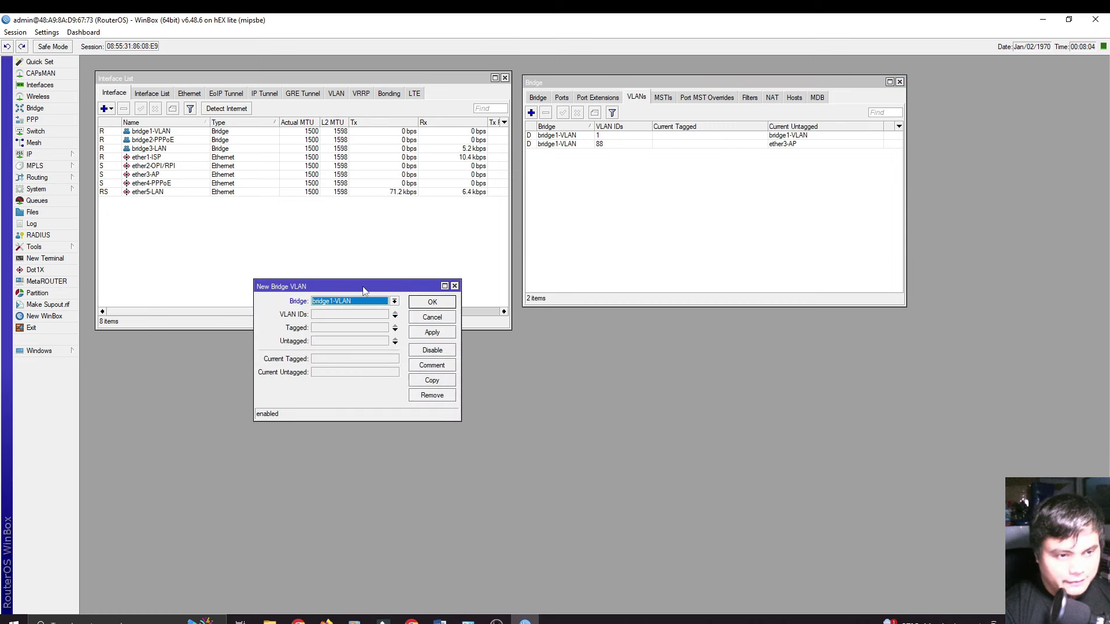
drag(363, 290, 645, 183)
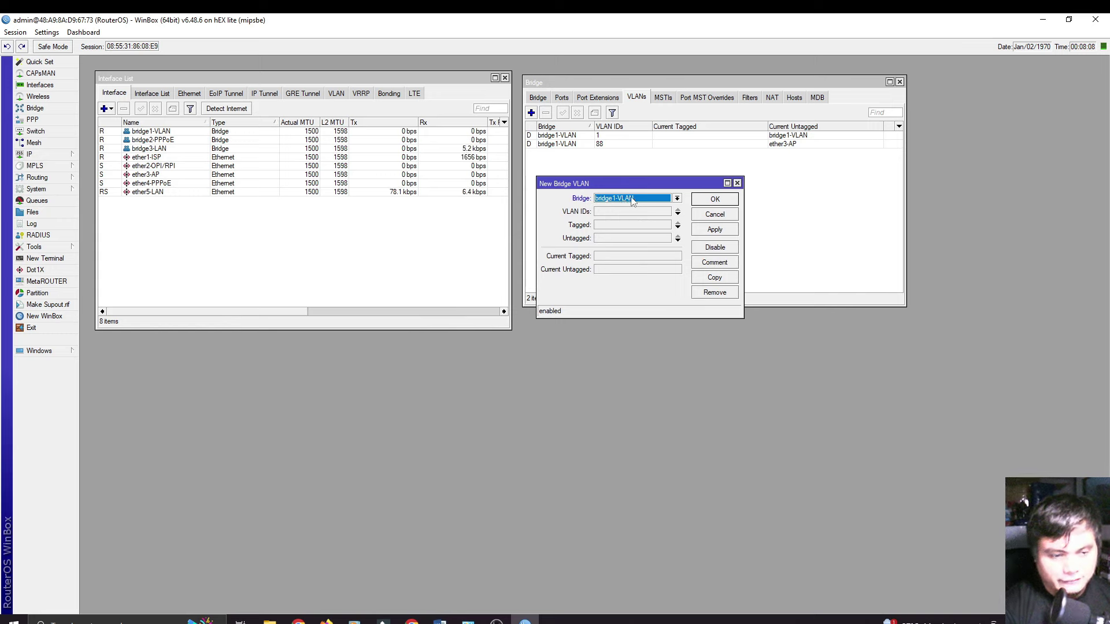
click(620, 213)
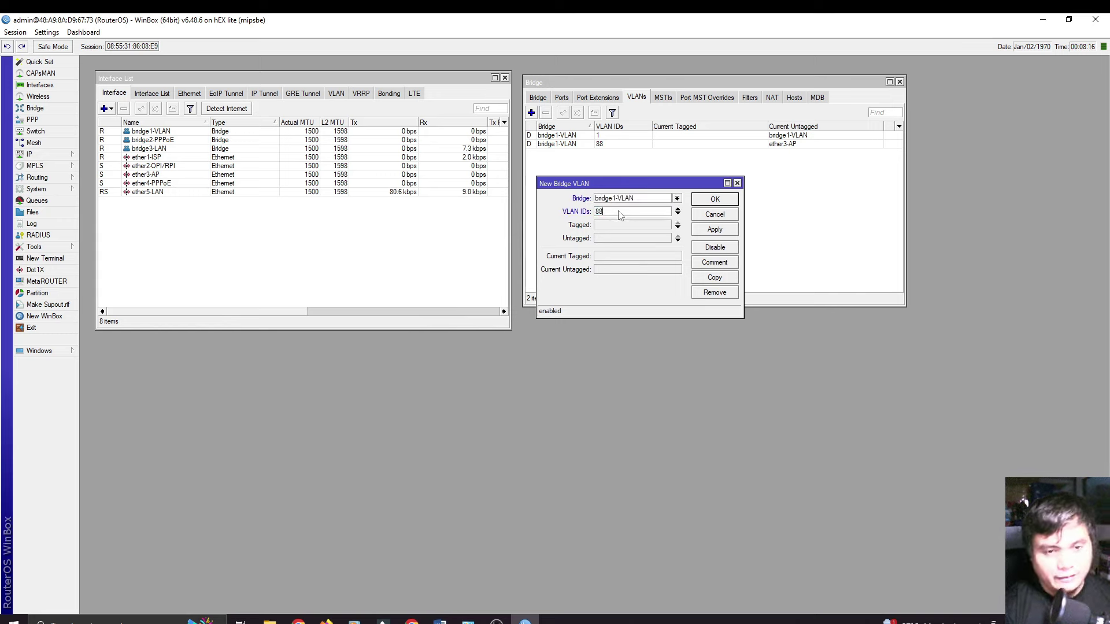
Step: Make ether2-OPI/RPI the tagged and ether3-AP the untagged member of VLAN 88, then save
click(625, 230)
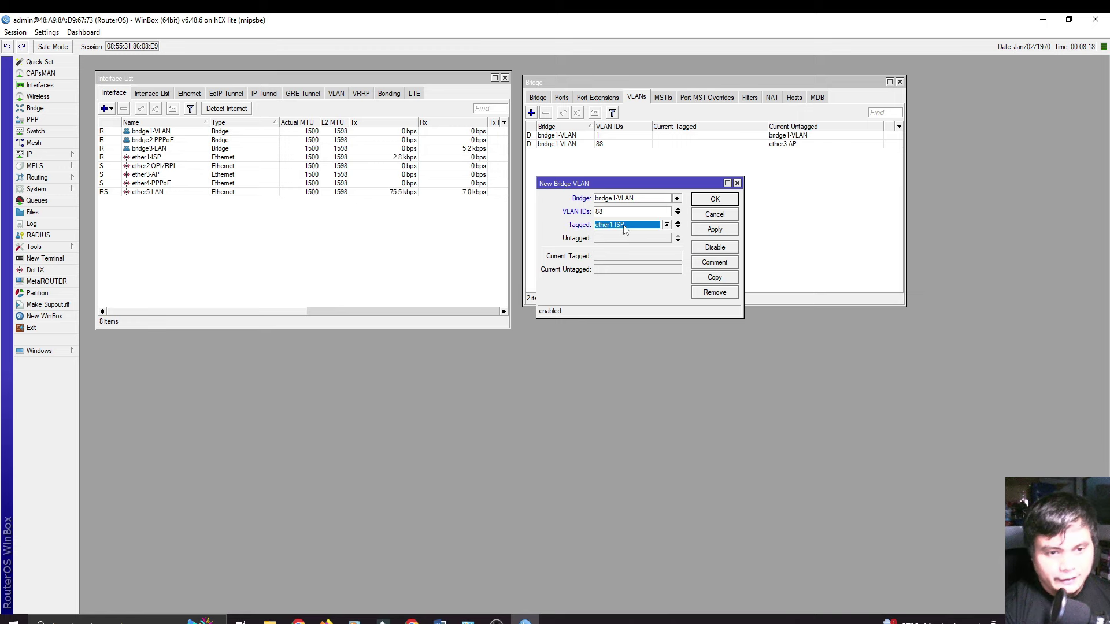
click(667, 225)
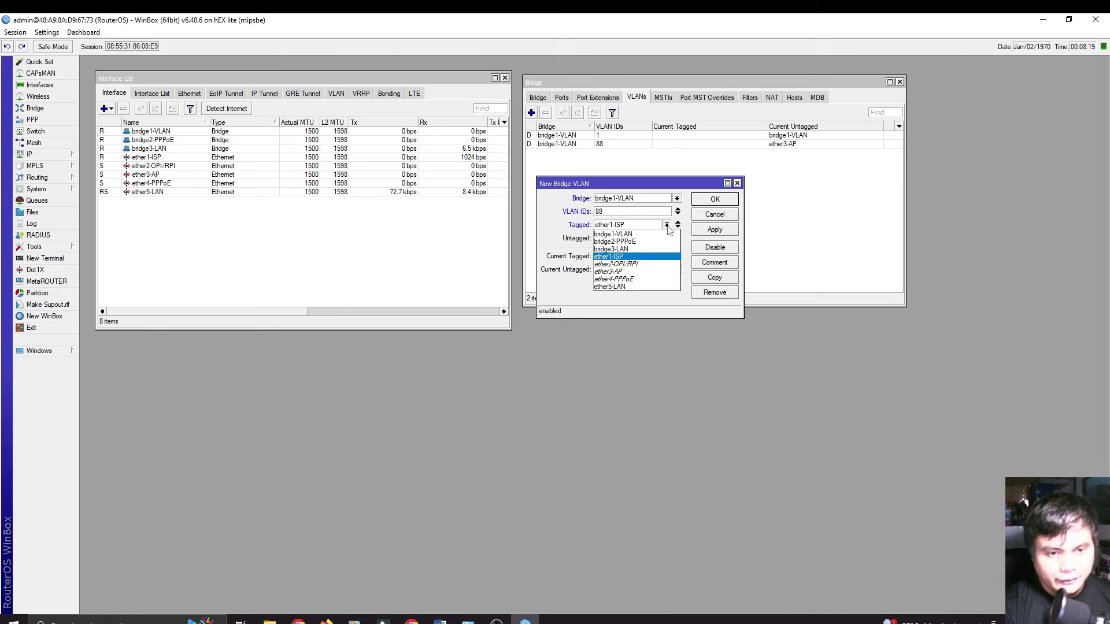
click(634, 243)
click(648, 227)
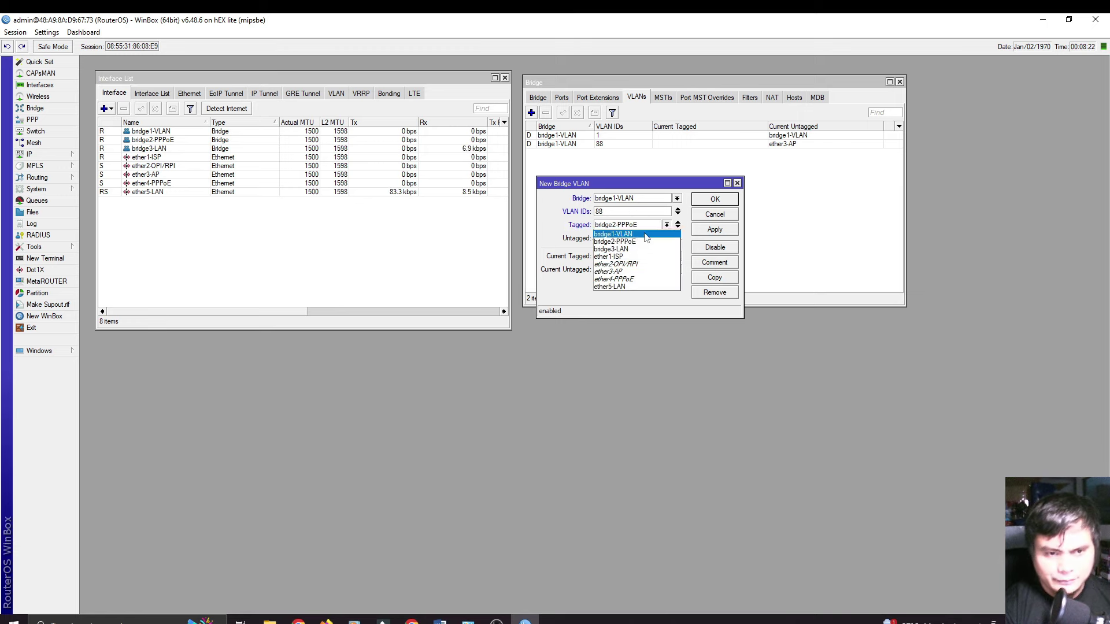
click(633, 265)
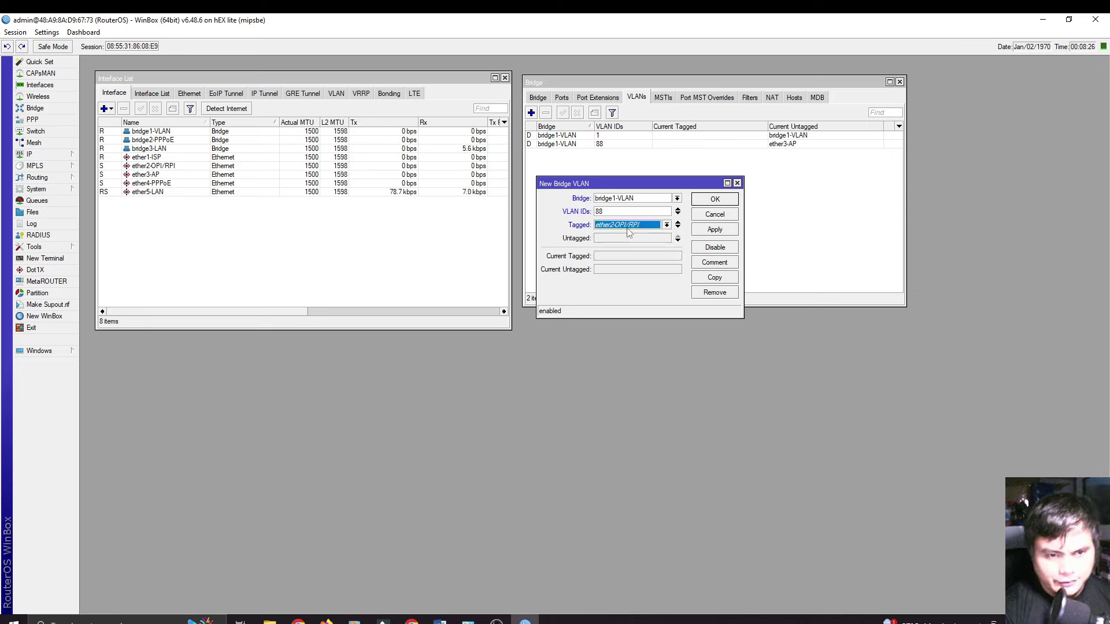
click(677, 239)
click(666, 238)
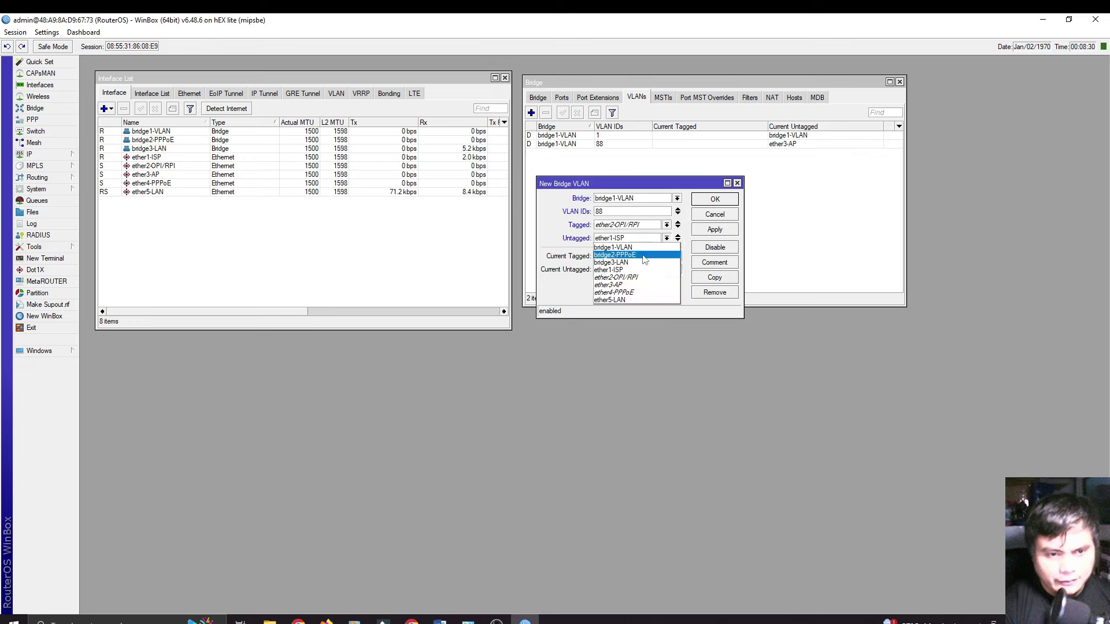
click(622, 286)
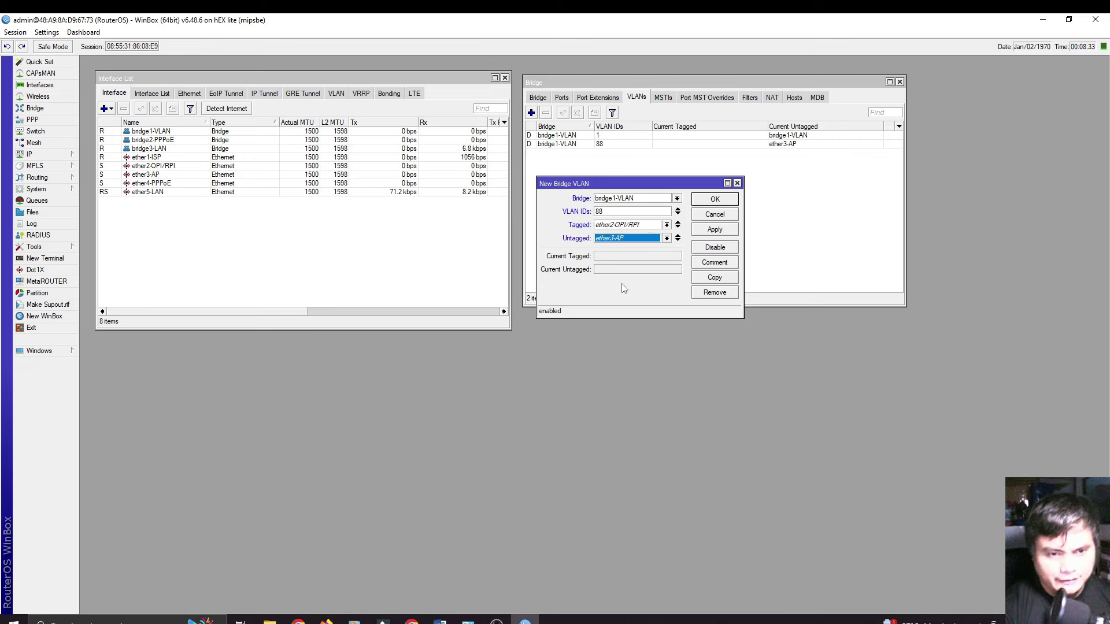
click(703, 230)
click(711, 202)
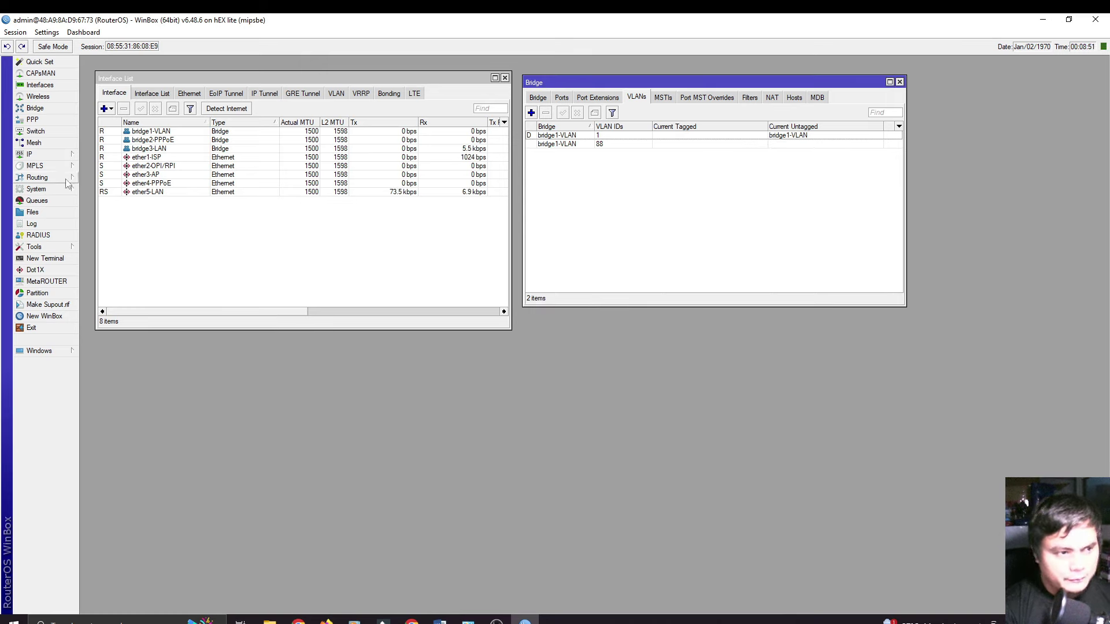
Step: Create a DHCP client on interface ether1-ISP and move its list window aside
click(40, 155)
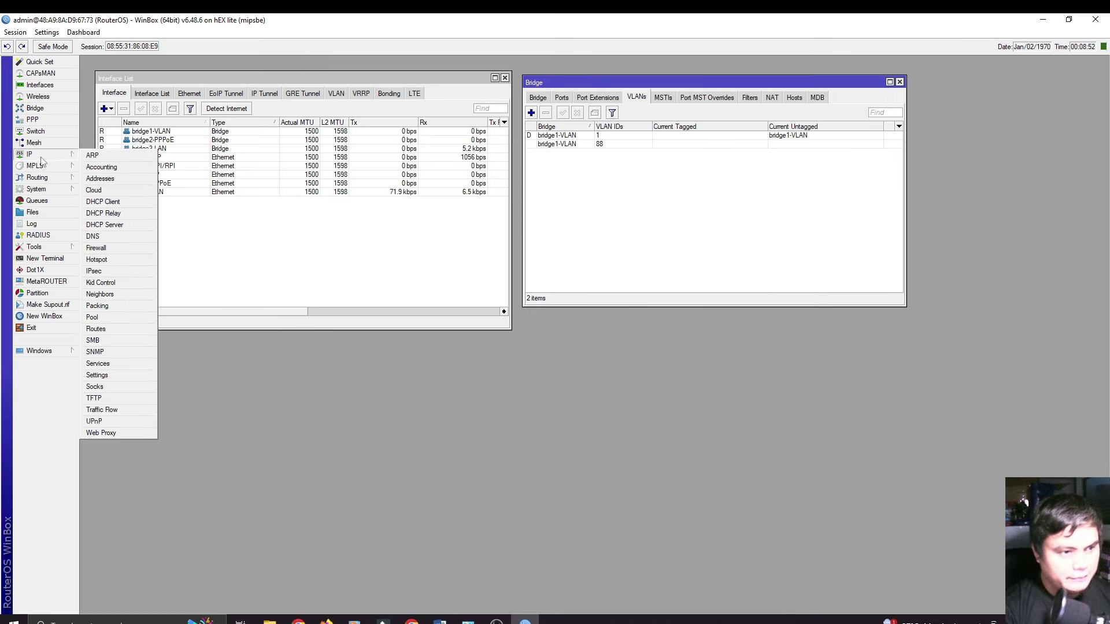
click(116, 203)
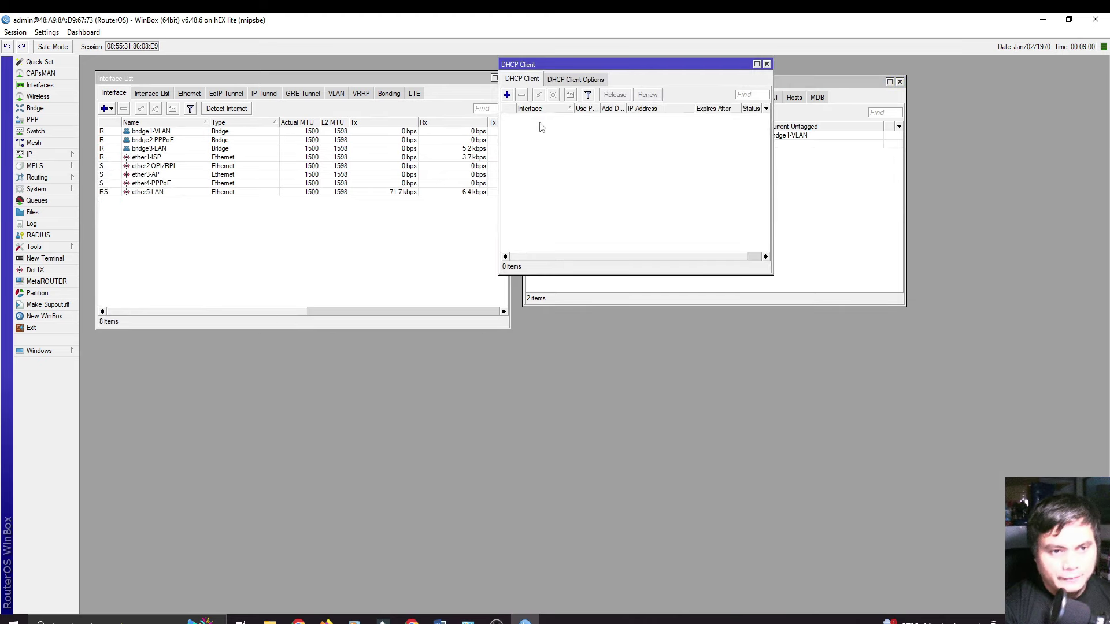
click(506, 95)
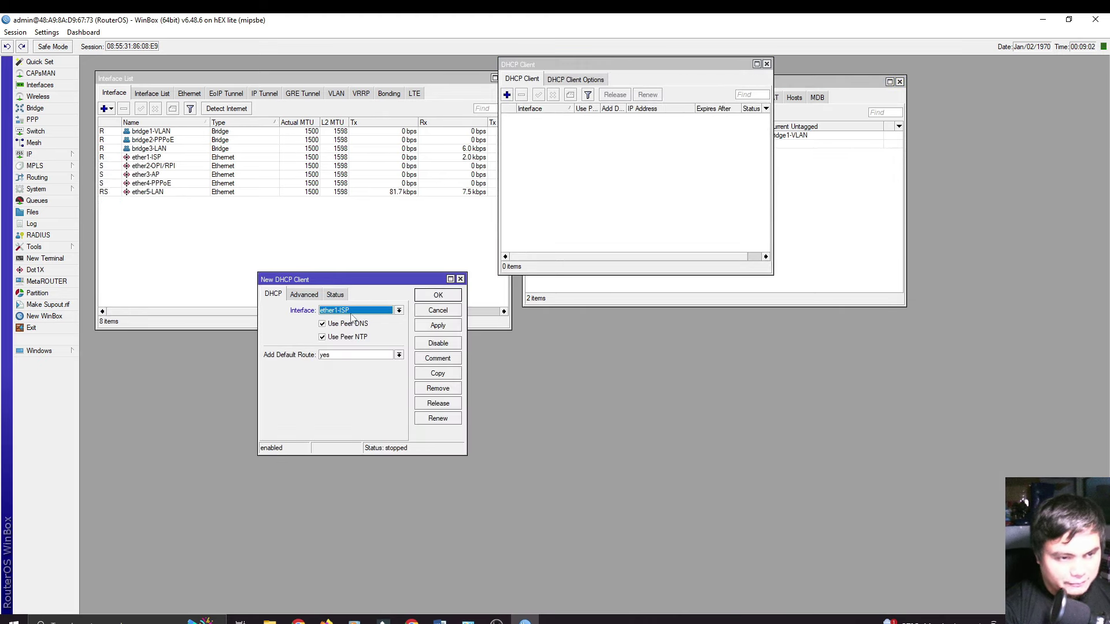
click(332, 315)
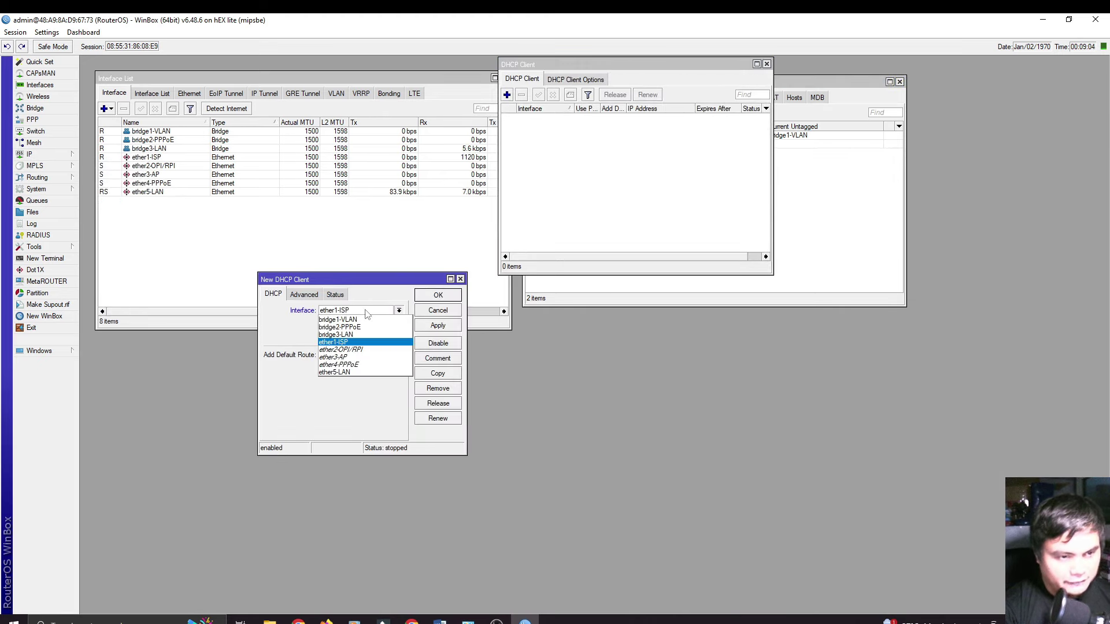
click(343, 315)
click(436, 327)
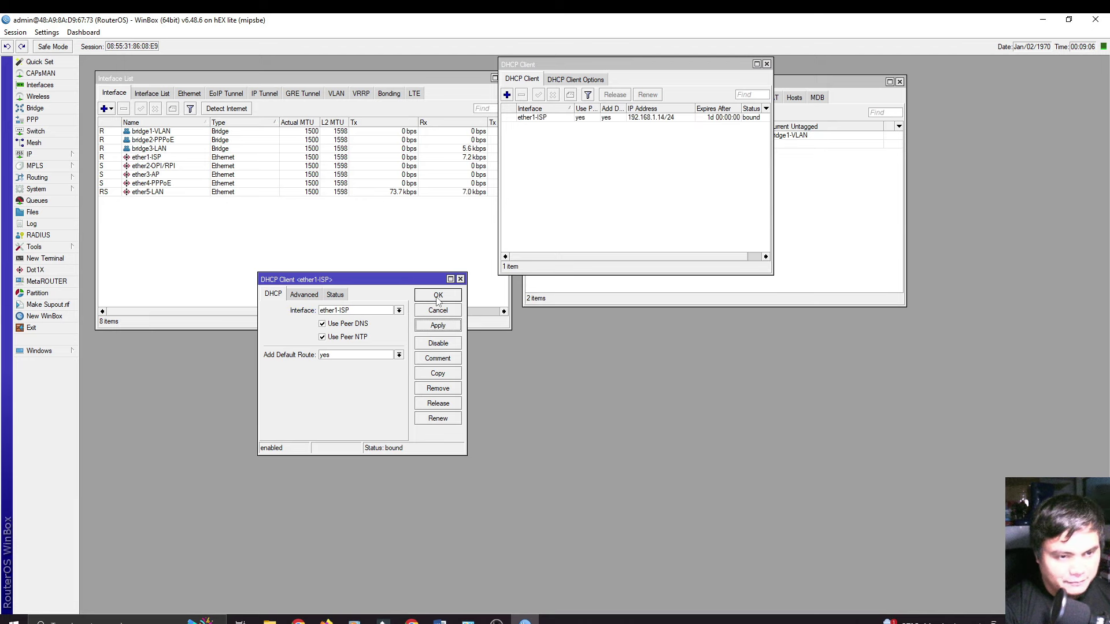
click(437, 296)
drag(632, 66, 228, 253)
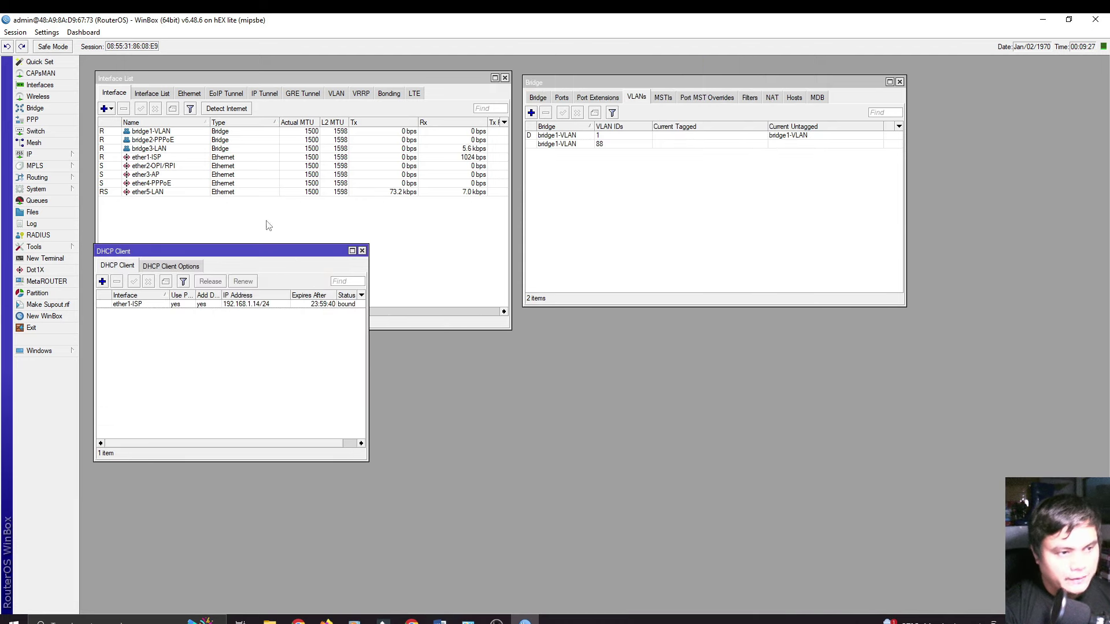
click(48, 158)
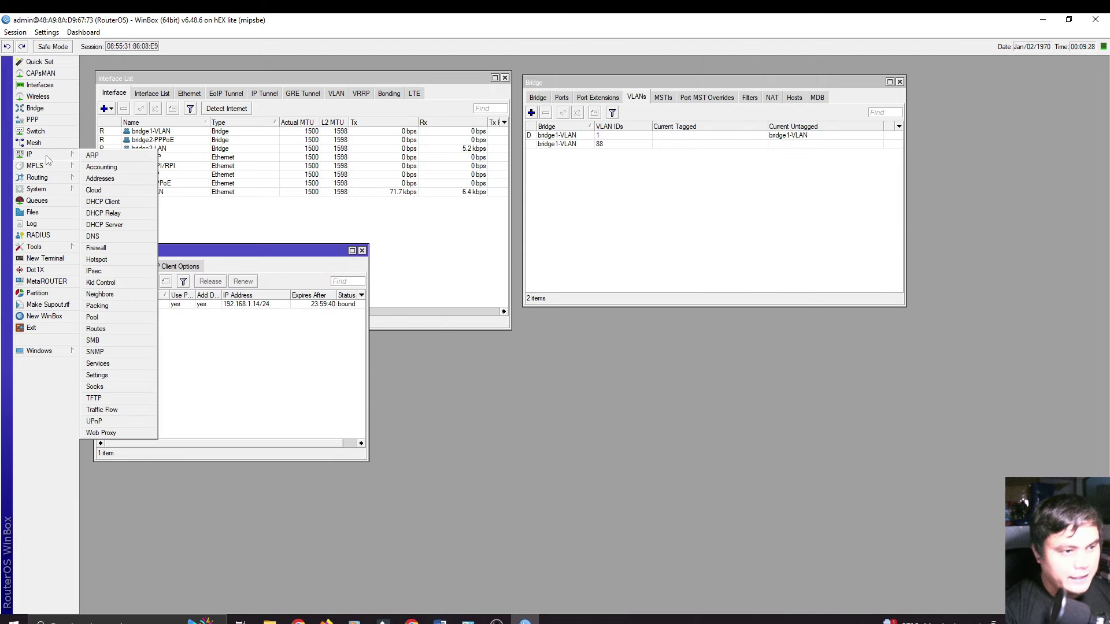
Step: Set DNS servers 8.8.8.8 and 8.8.4.4 with Allow Remote Requests enabled
click(92, 236)
click(383, 239)
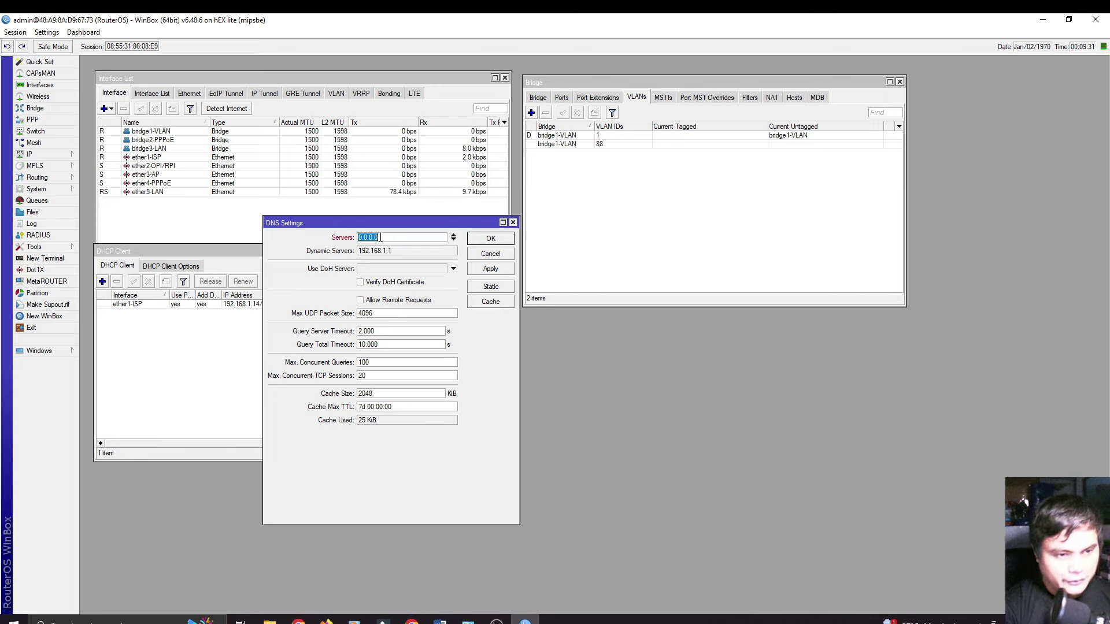
text(8)
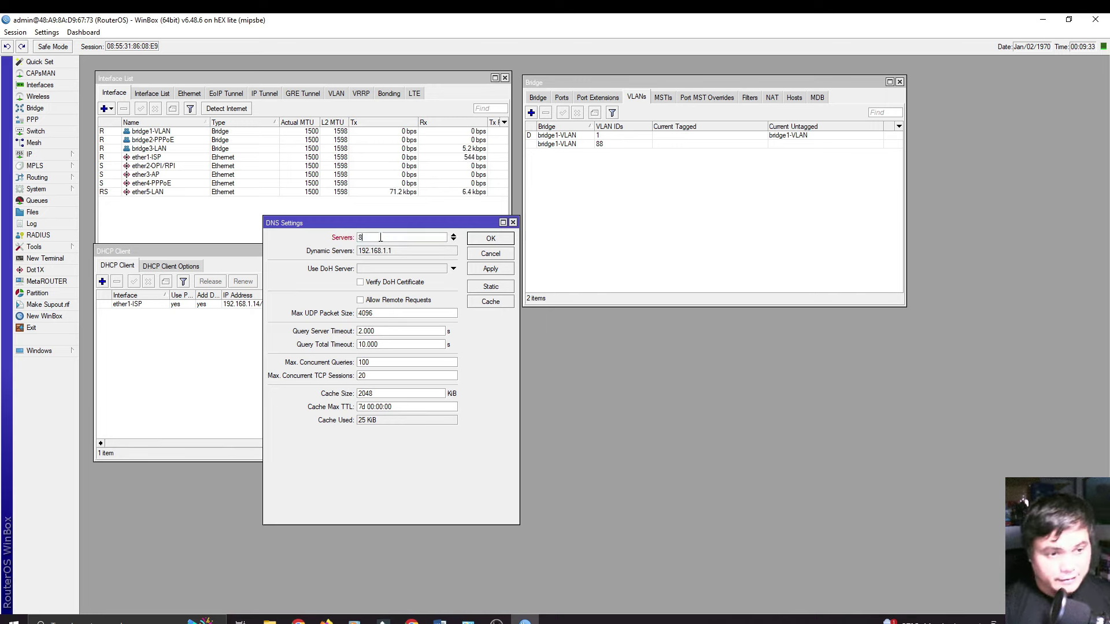
text(.8.8.8)
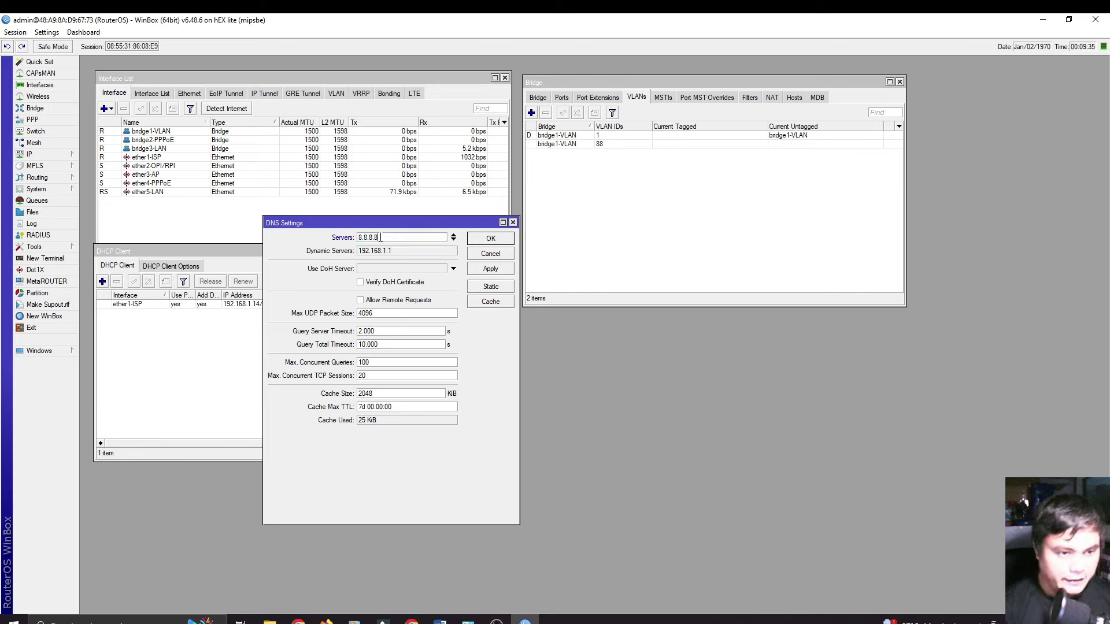
click(454, 240)
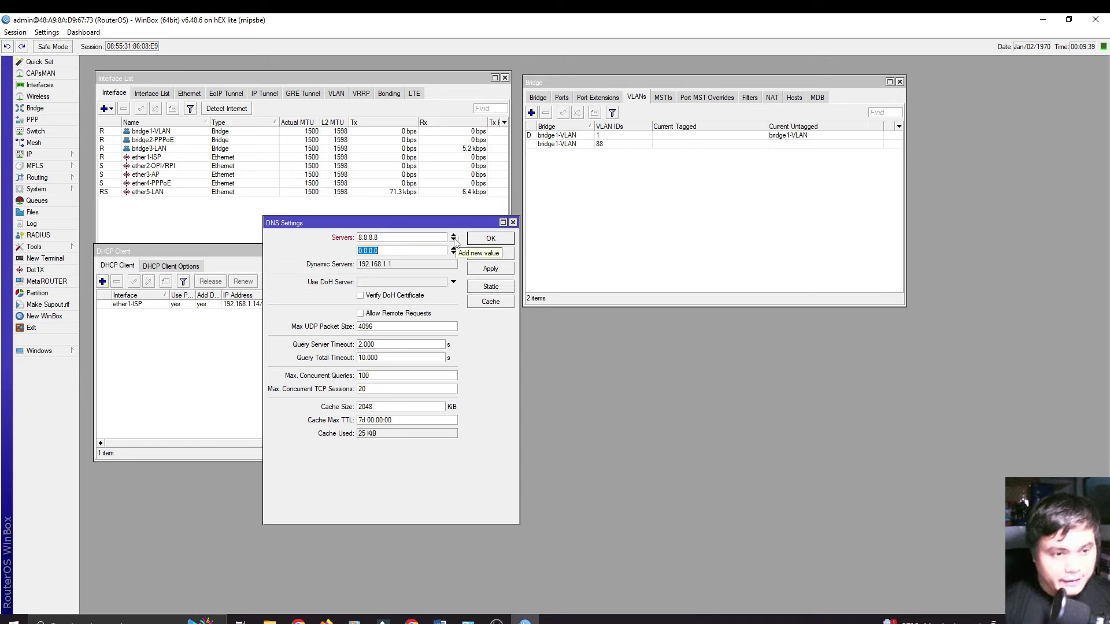
text(8.8.4.4)
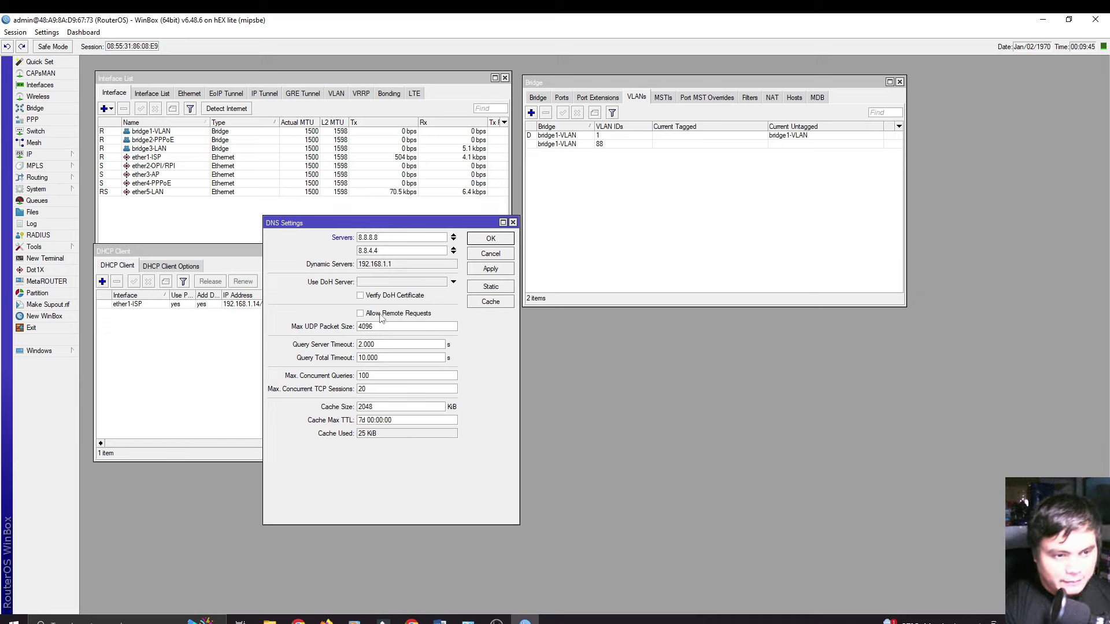
click(361, 314)
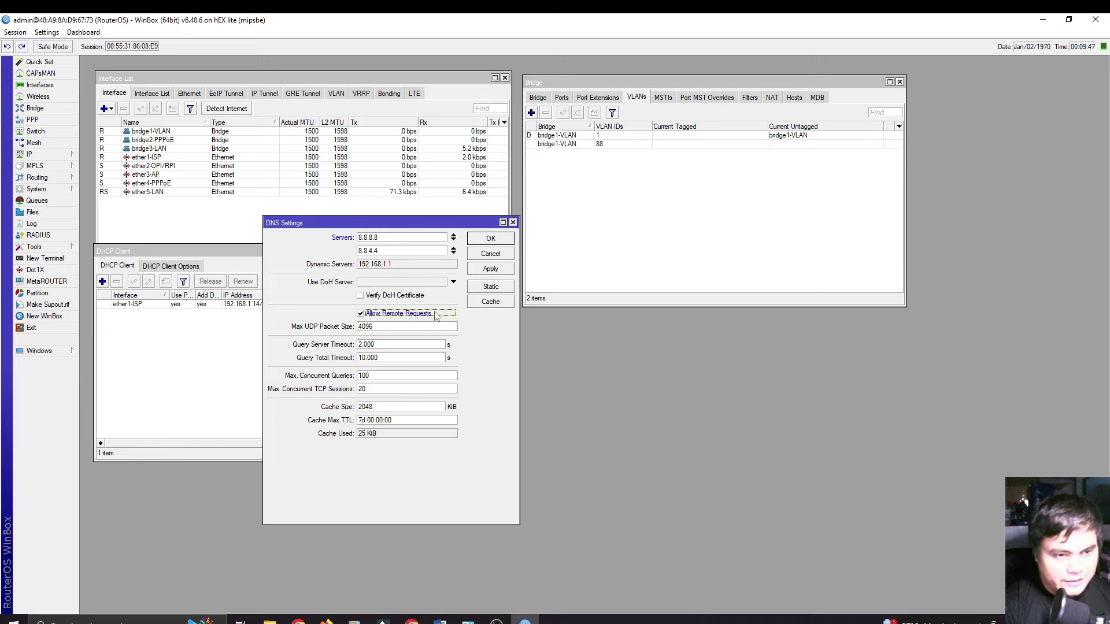
click(481, 270)
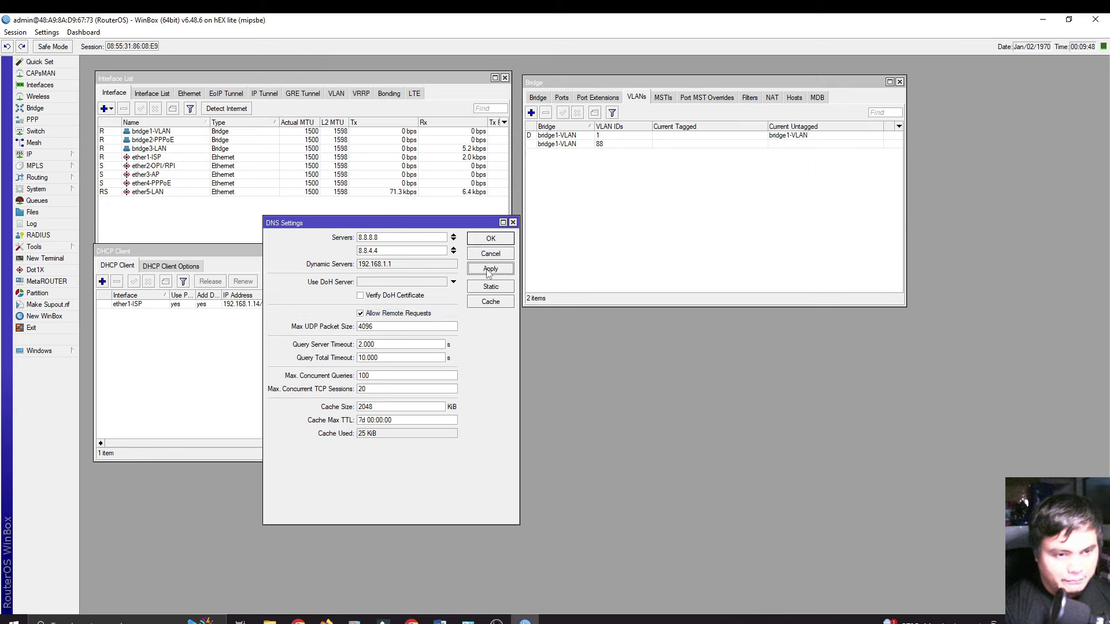
click(486, 239)
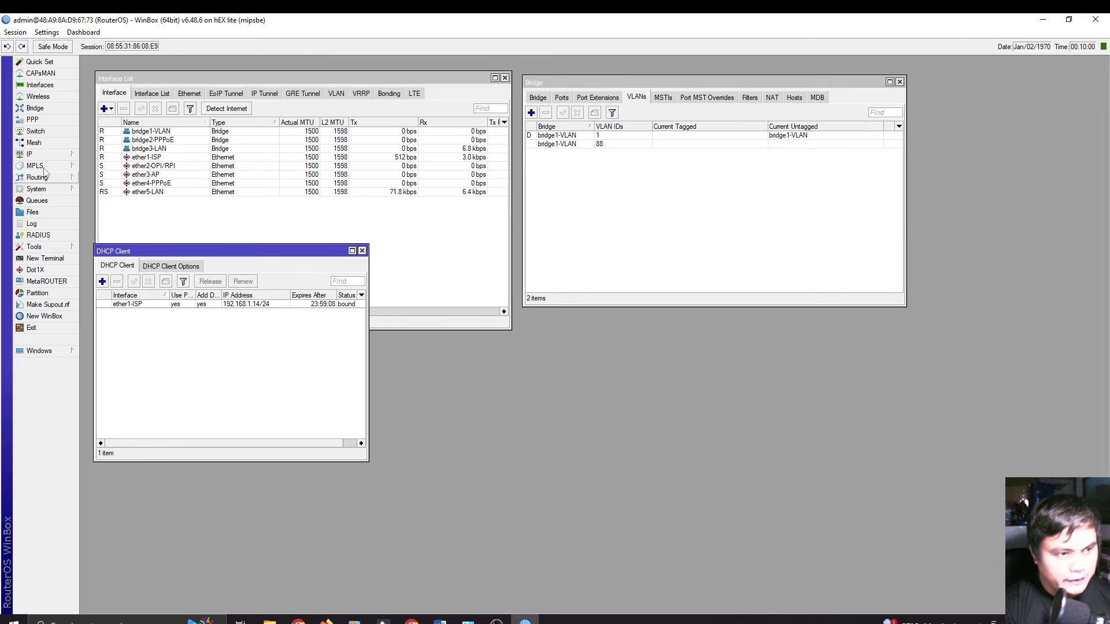
click(44, 155)
Step: Start a new firewall NAT rule with chain srcnat and out interface ether1-ISP
click(104, 247)
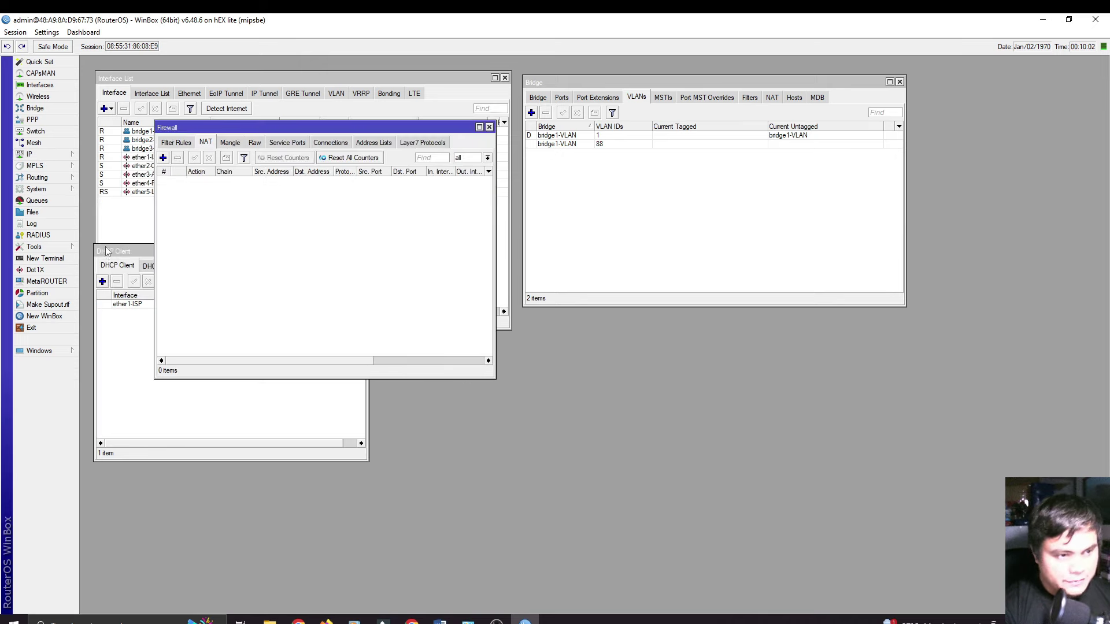
drag(261, 124, 509, 141)
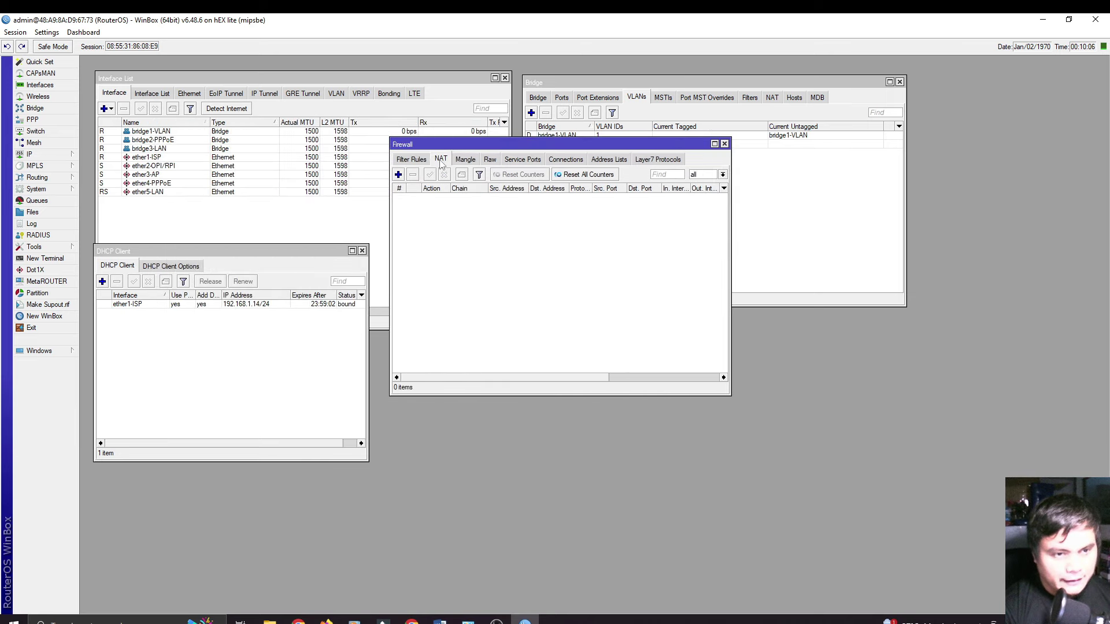
click(398, 175)
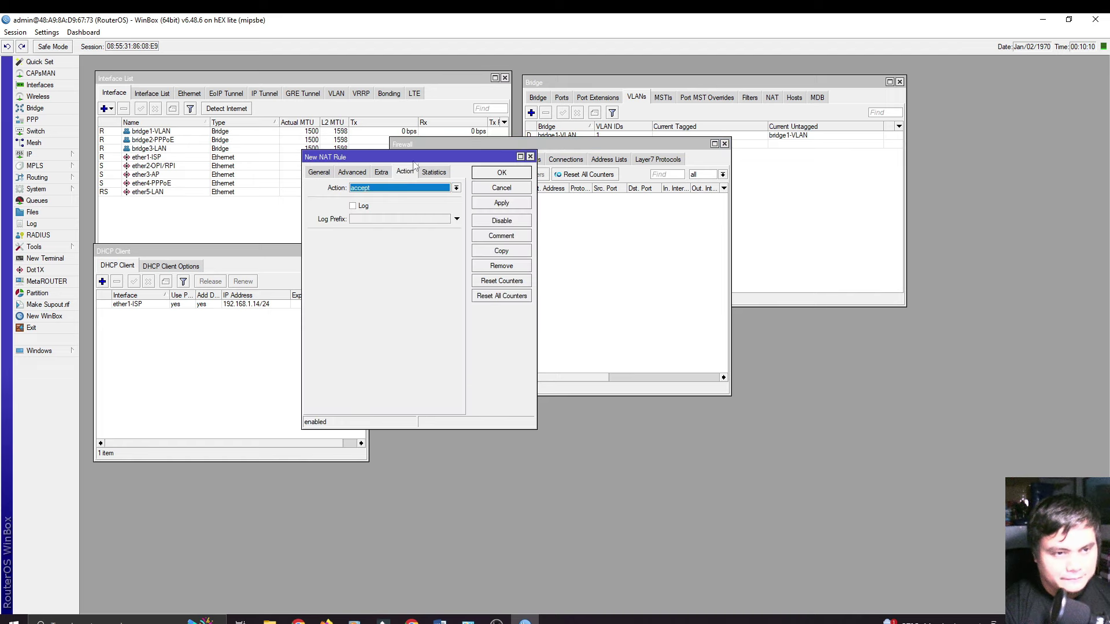
drag(417, 156, 520, 163)
click(389, 177)
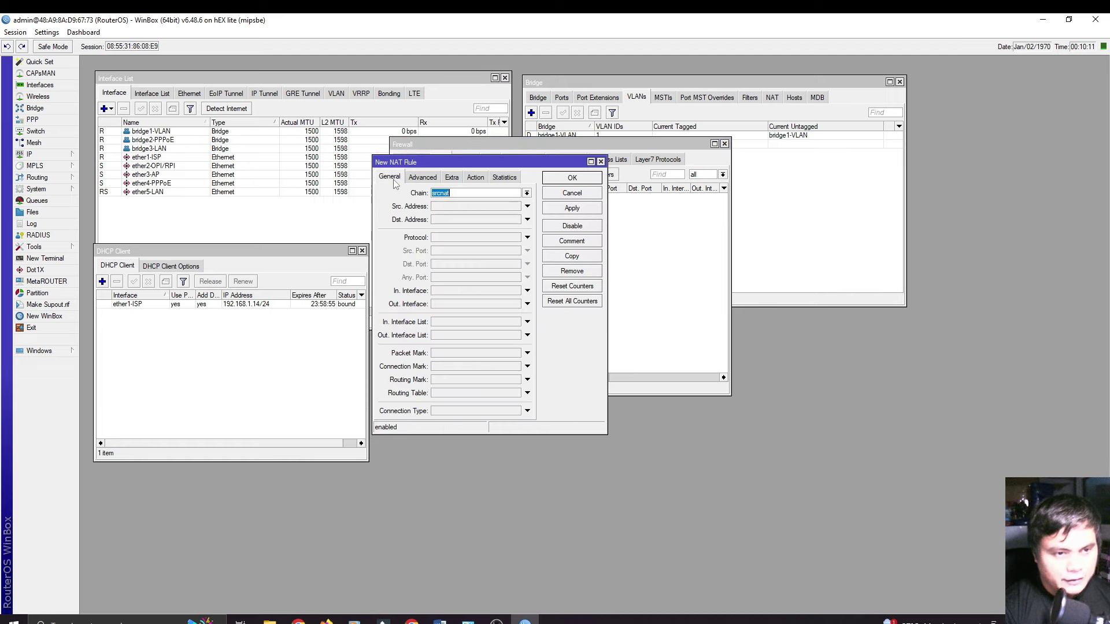
click(464, 192)
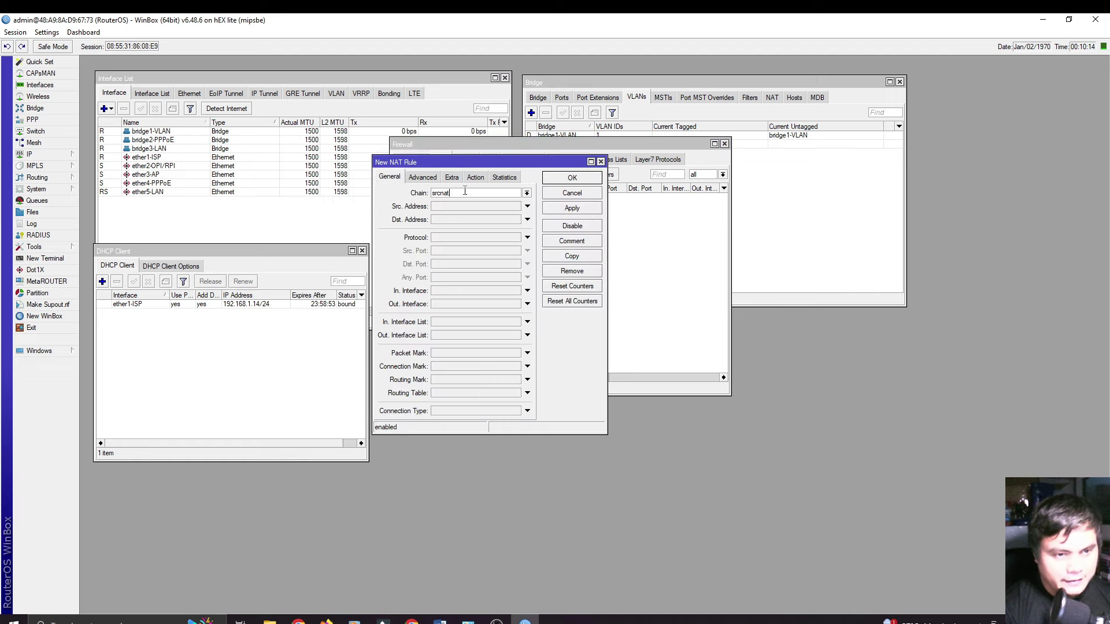
click(455, 305)
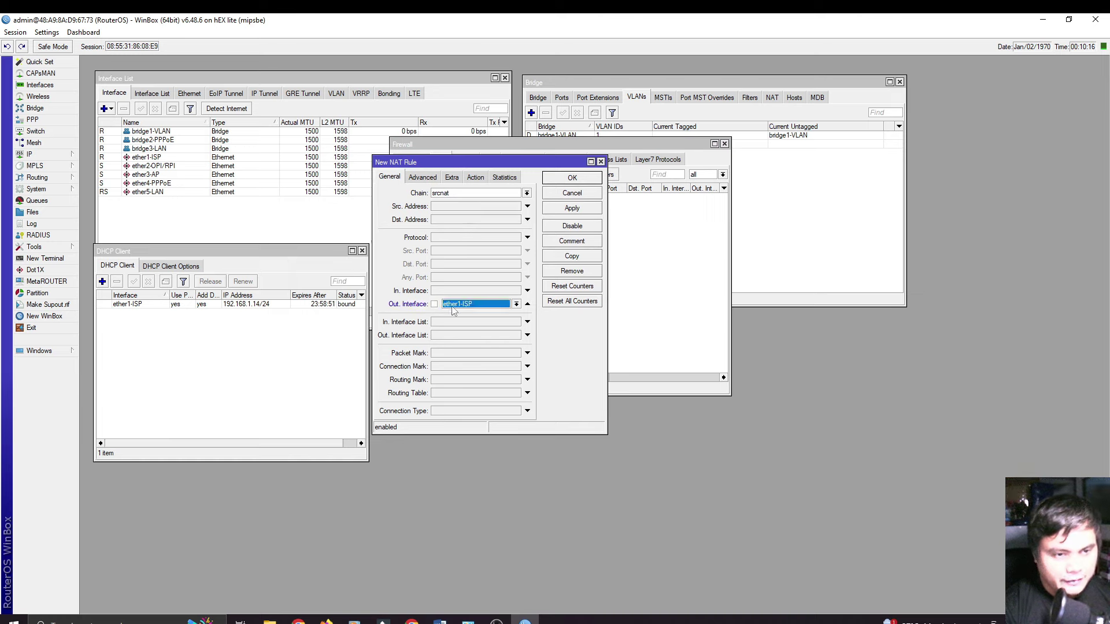
click(486, 308)
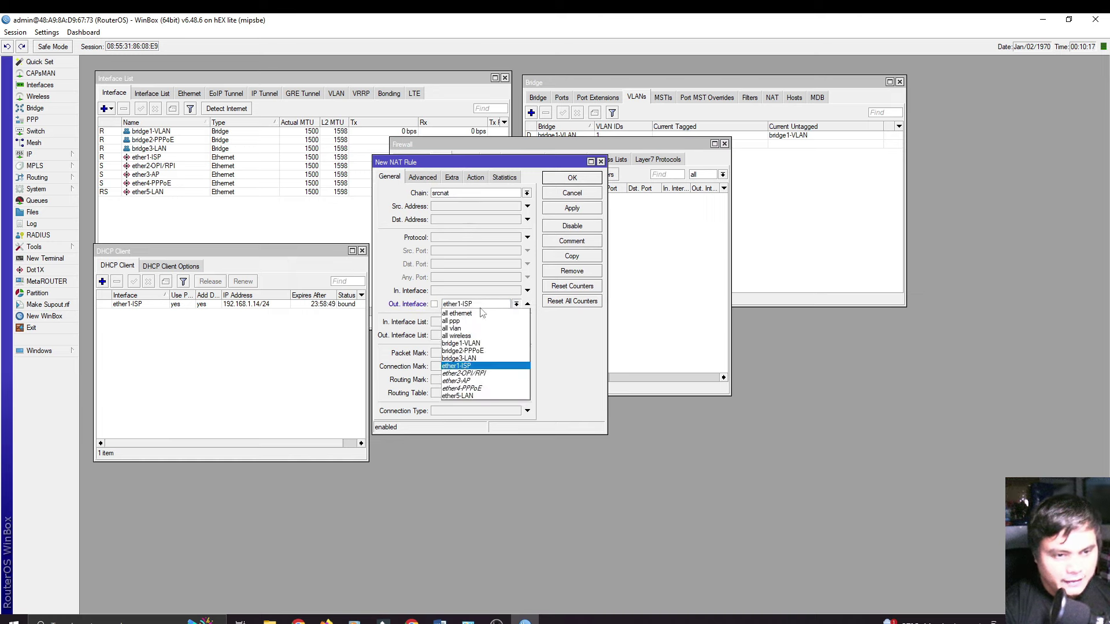
click(470, 368)
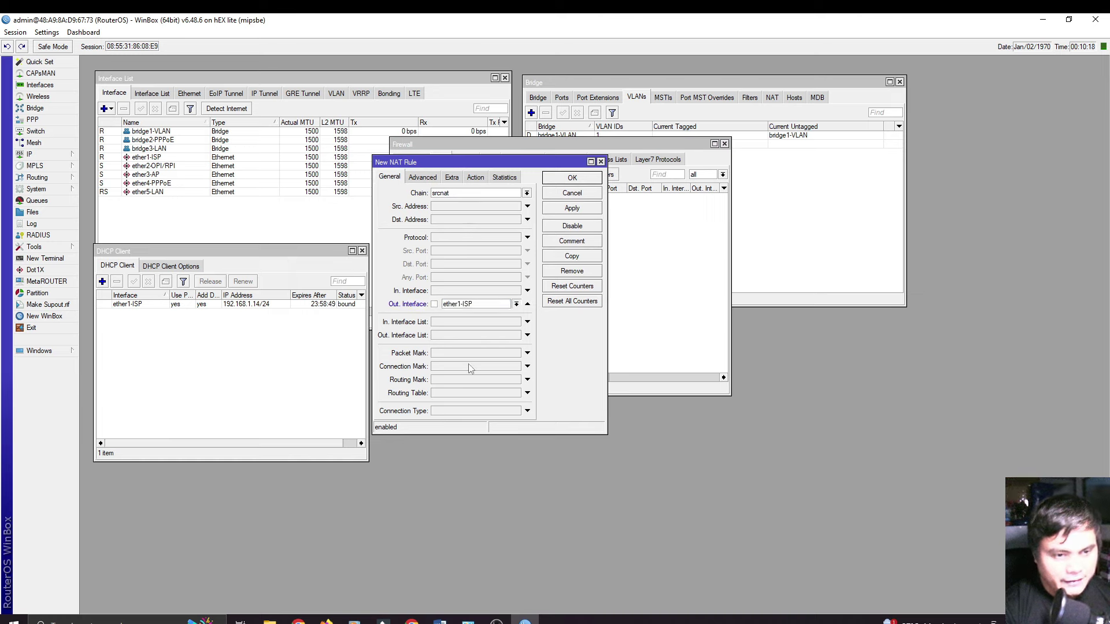
Step: Set the NAT rule's action to masquerade and save it
click(476, 178)
click(452, 194)
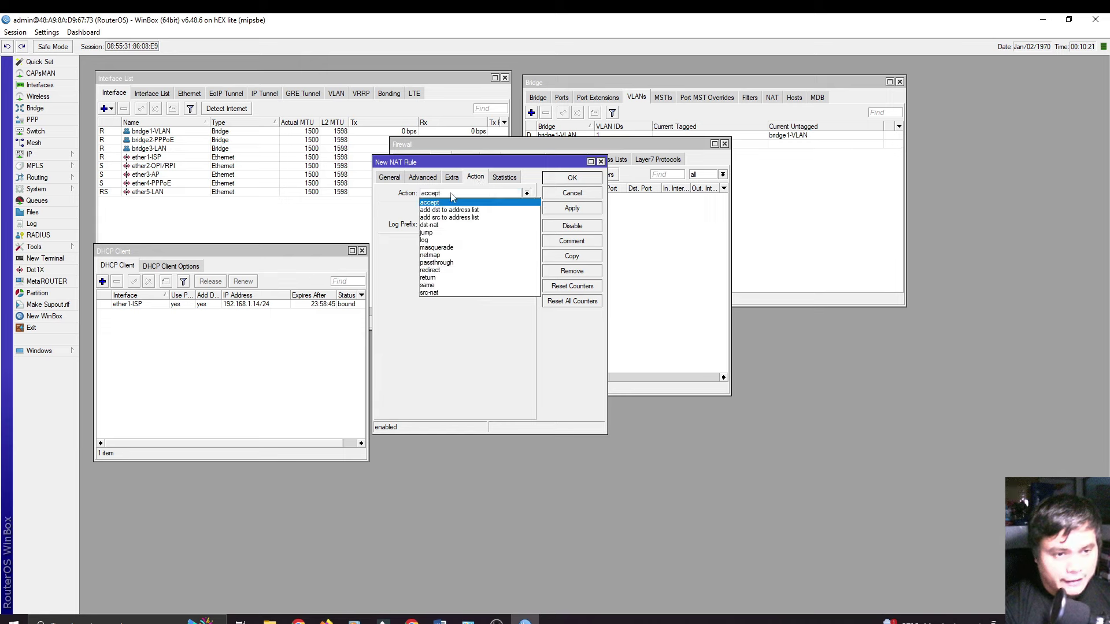
click(453, 248)
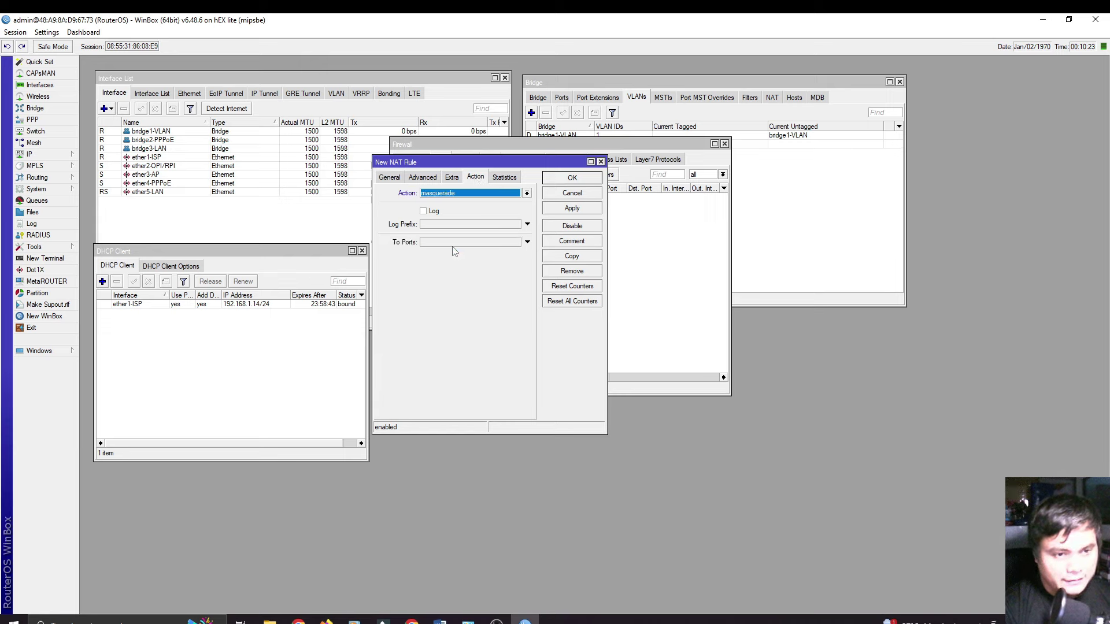
click(574, 210)
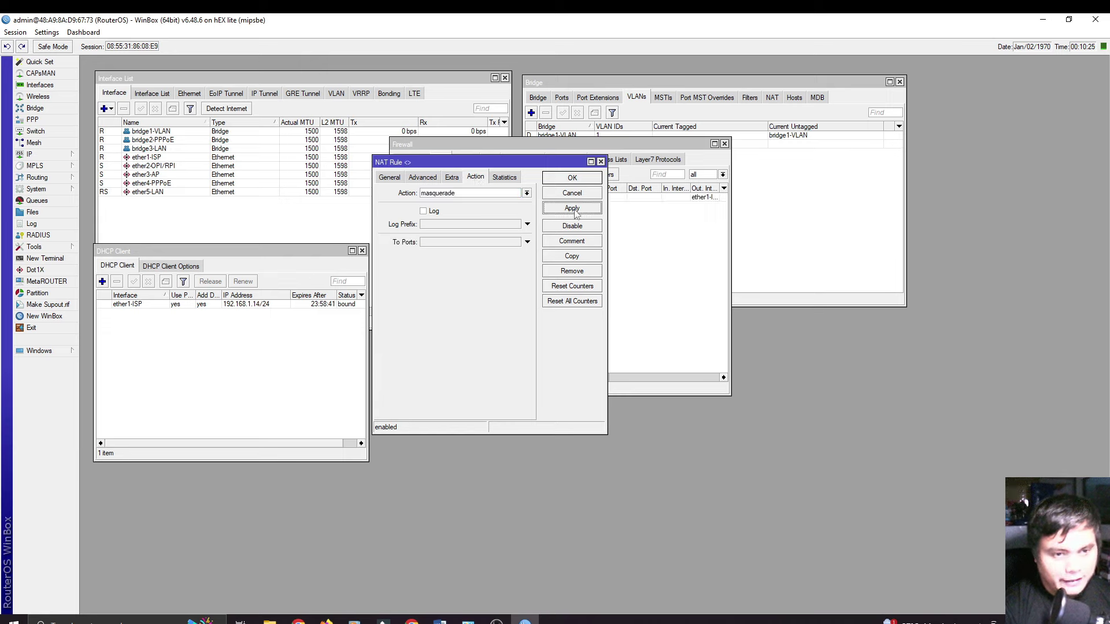
click(569, 179)
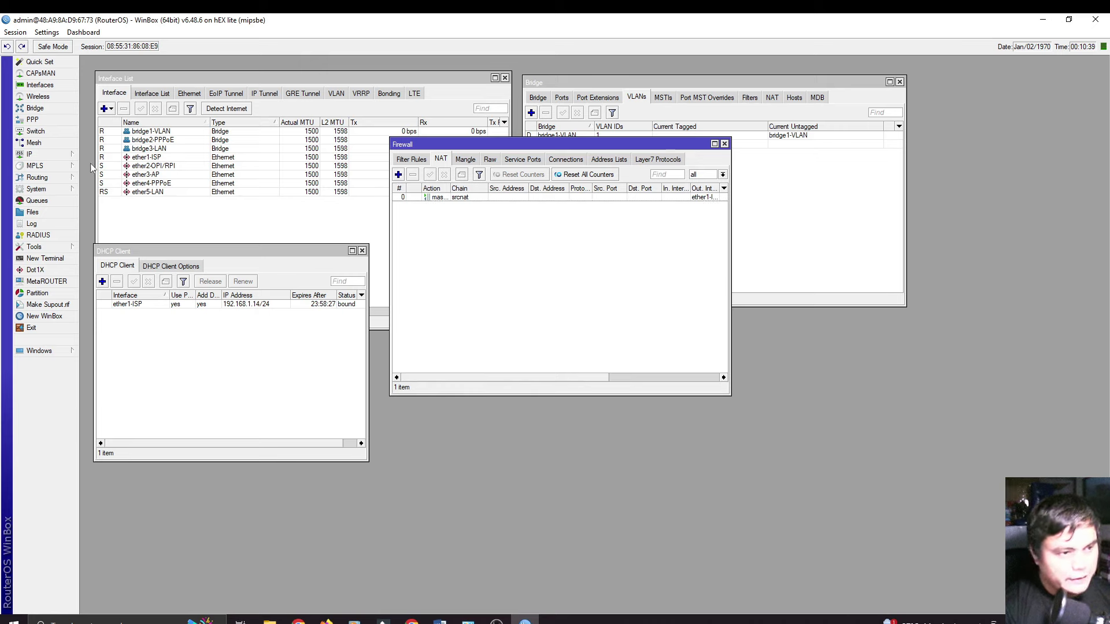
Step: Add the address 192.168.55.1/24 on interface bridge1-VLAN to the router's IP address list
click(53, 158)
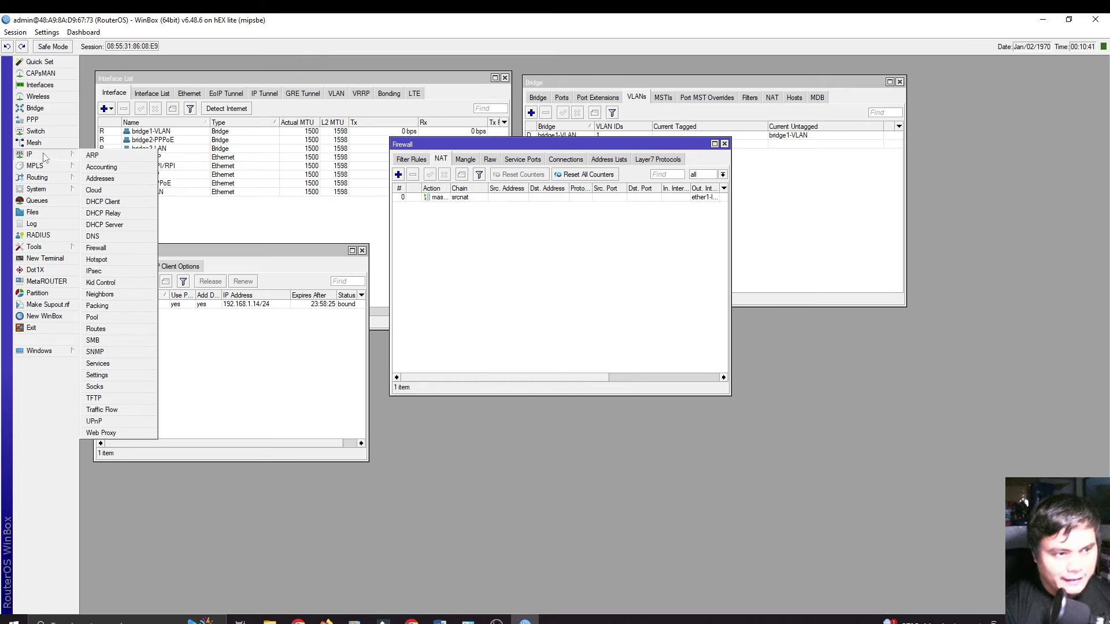
click(100, 178)
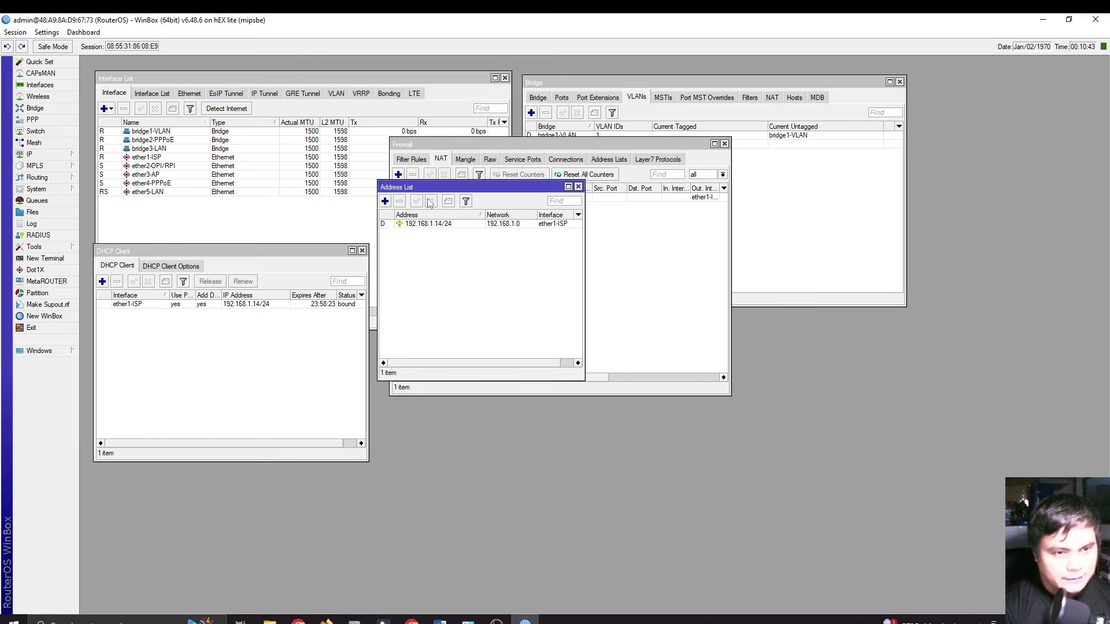
drag(438, 190, 454, 245)
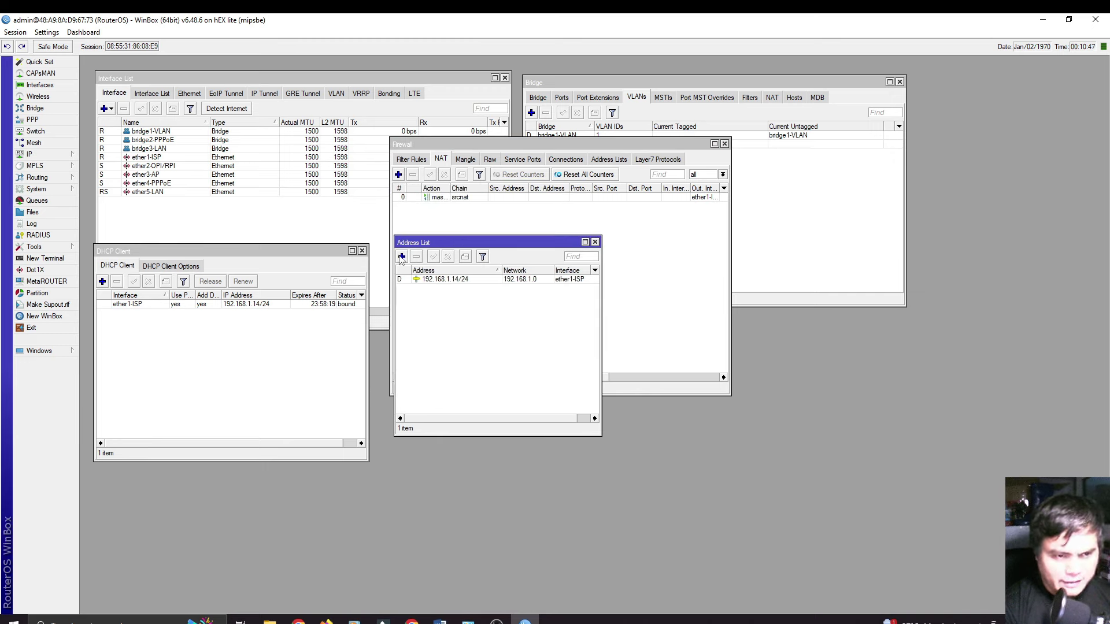
click(402, 257)
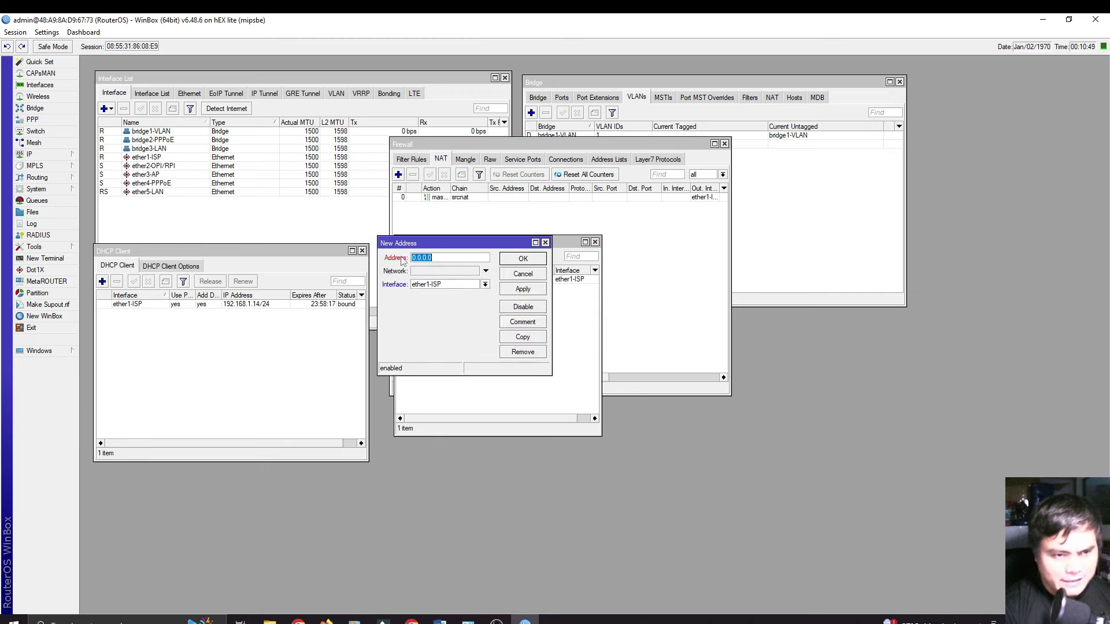
drag(444, 248, 465, 301)
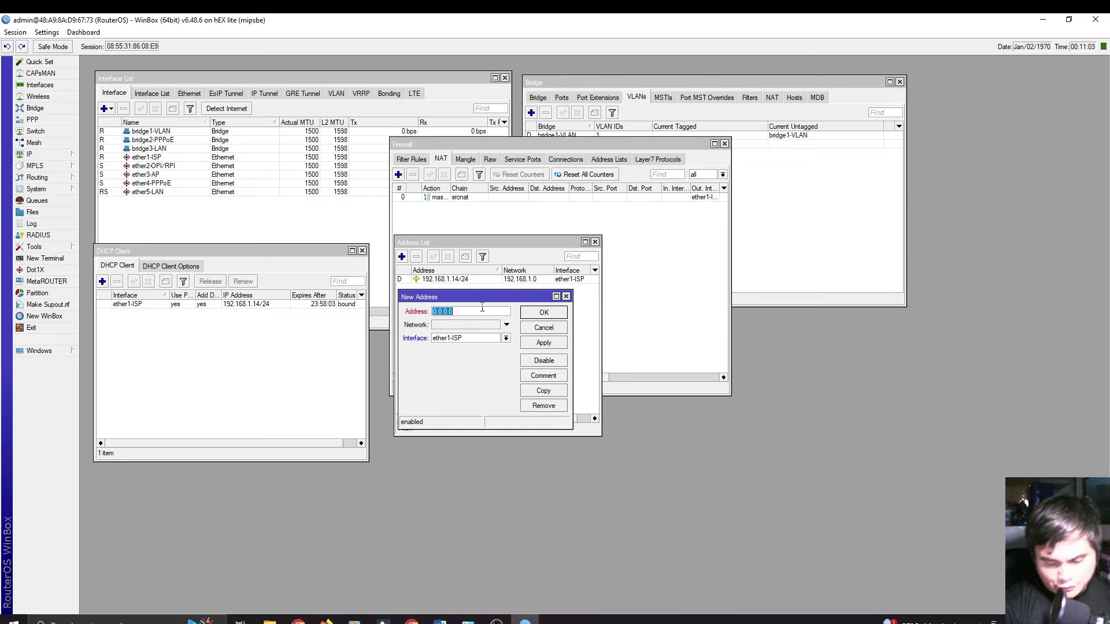
text(192)
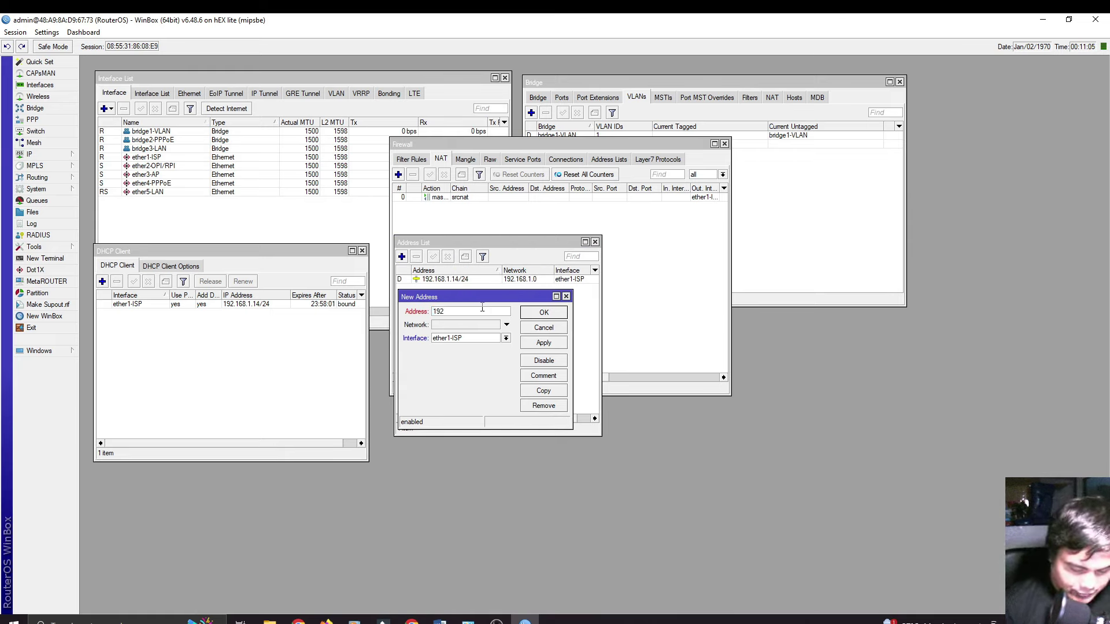
text(.168.5)
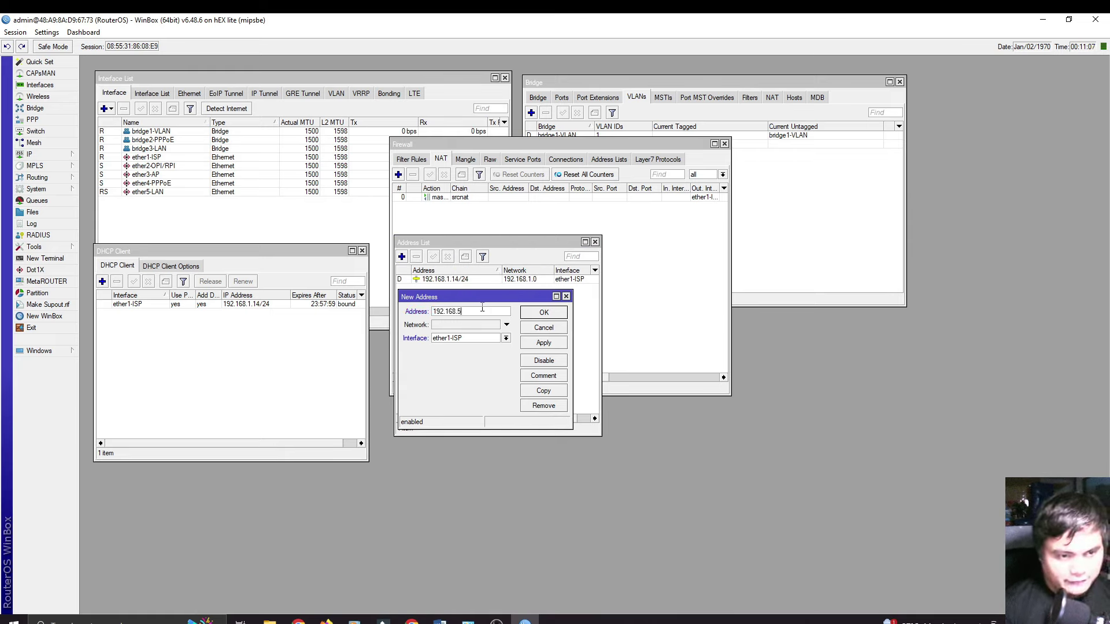
text(5.1/24)
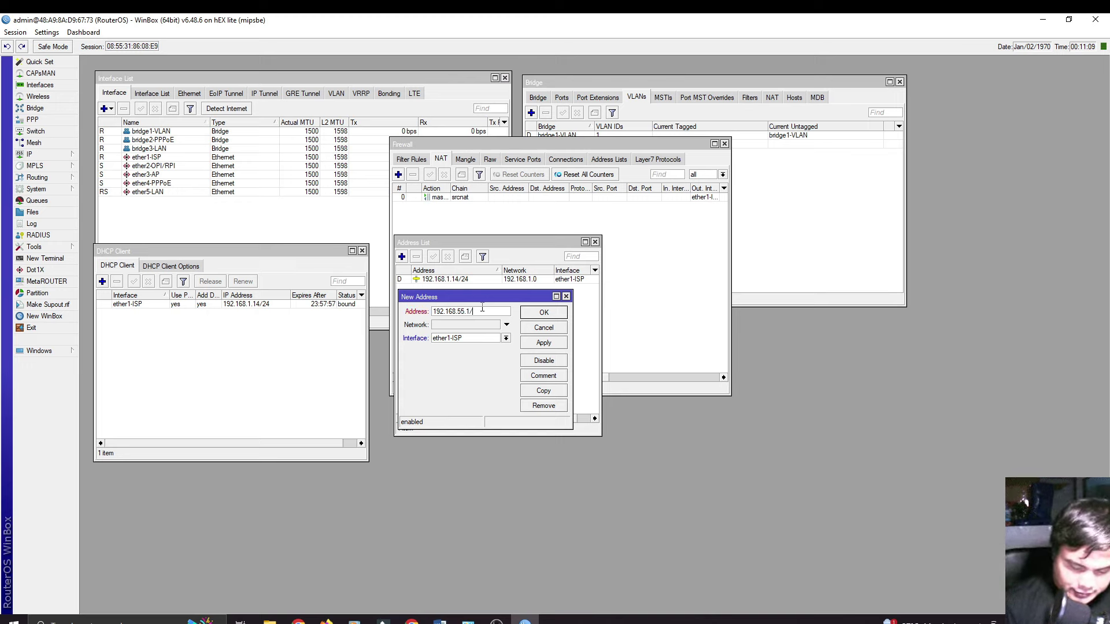
click(469, 339)
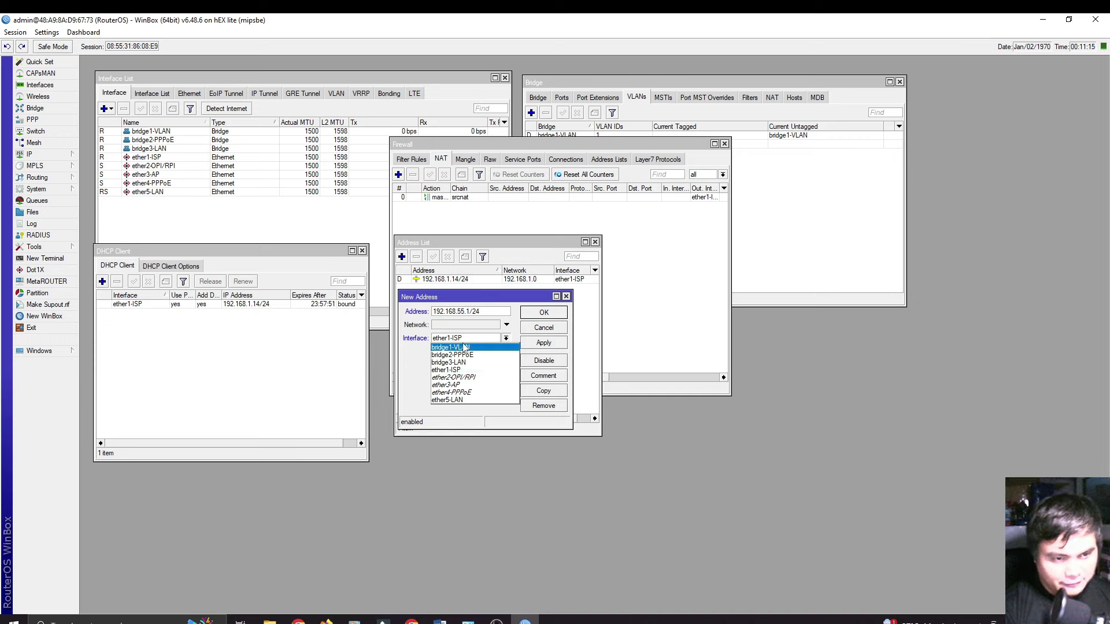
click(467, 348)
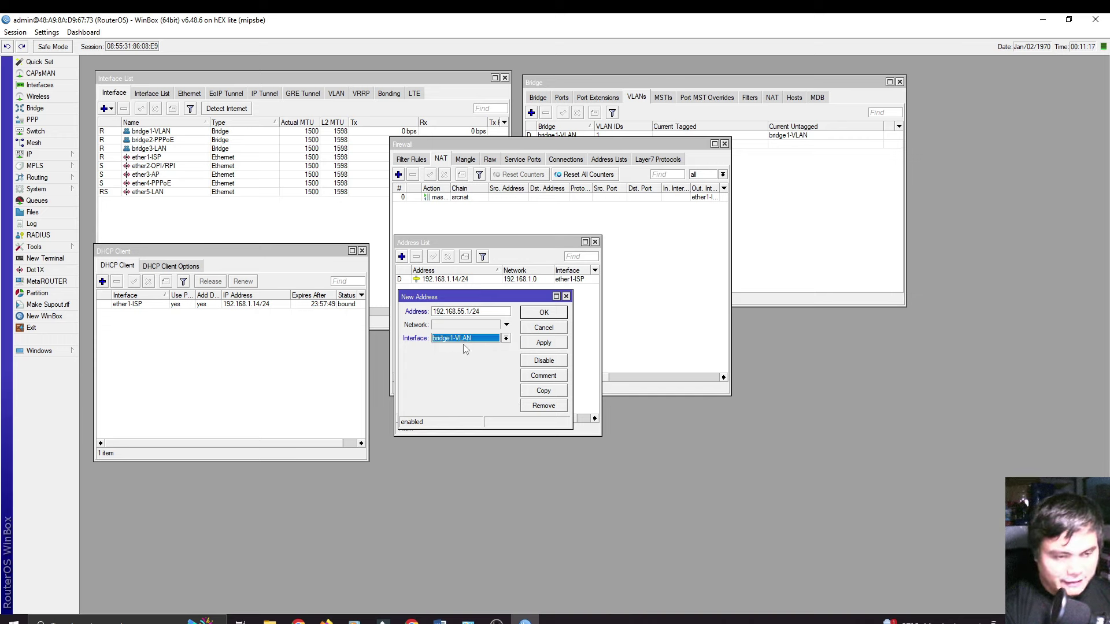
key(Tab)
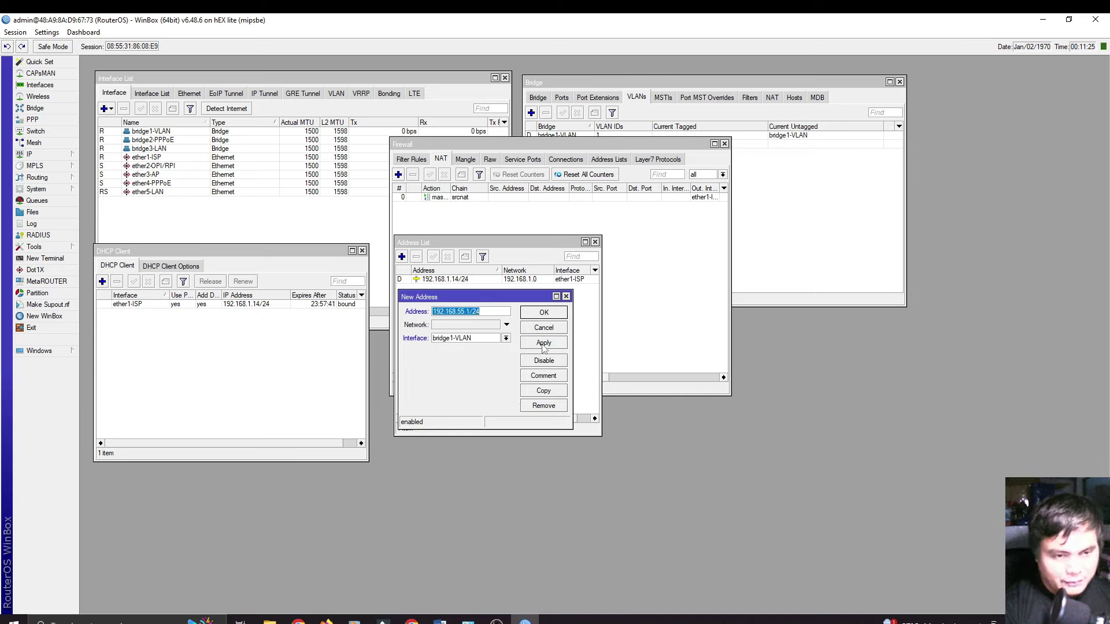
click(544, 346)
click(544, 314)
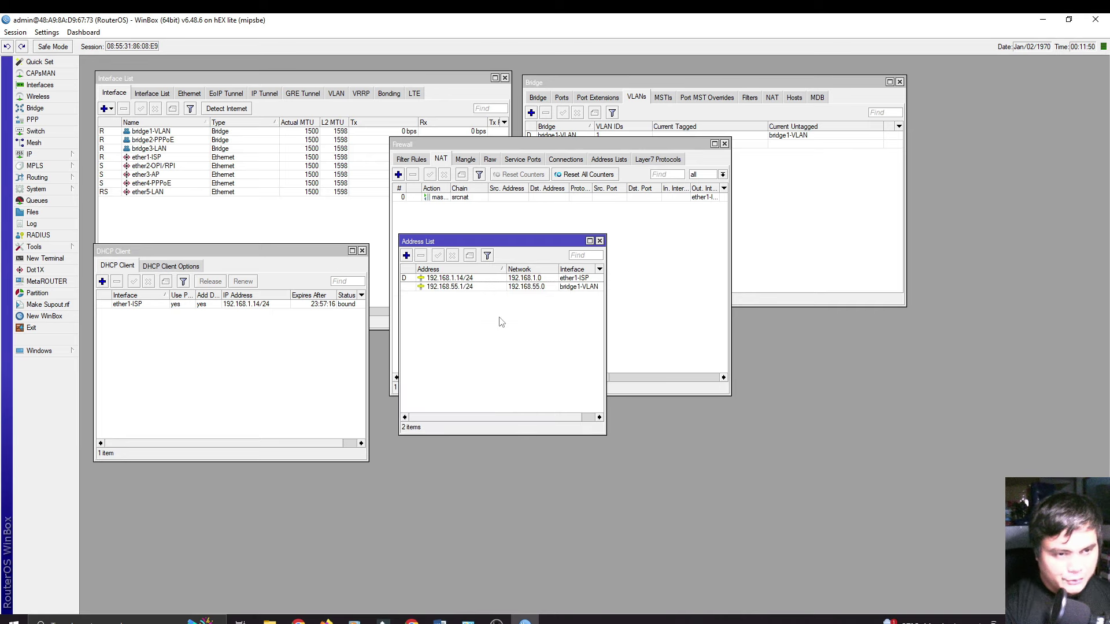
click(46, 155)
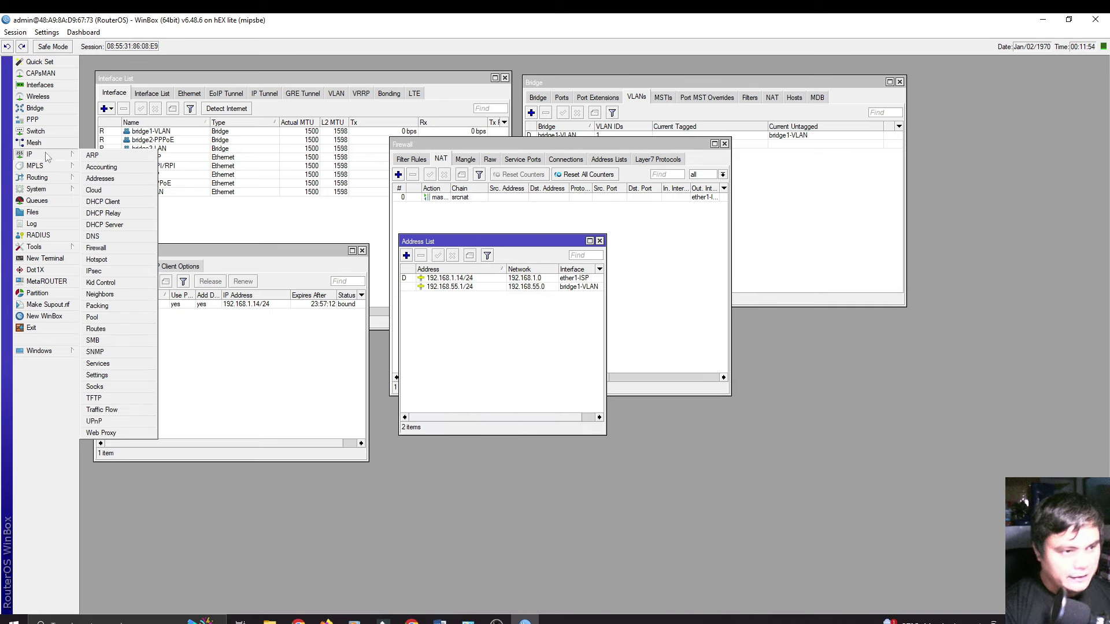
Step: Launch the DHCP Setup wizard from the DHCP Server window and choose bridge1-VLAN
click(115, 229)
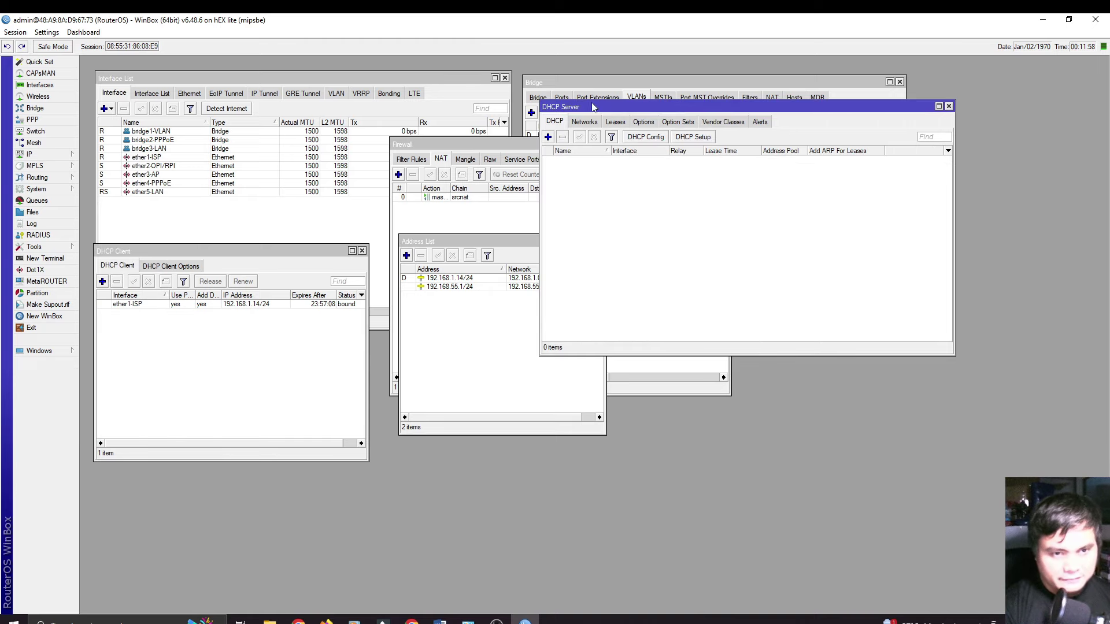
drag(591, 108, 446, 248)
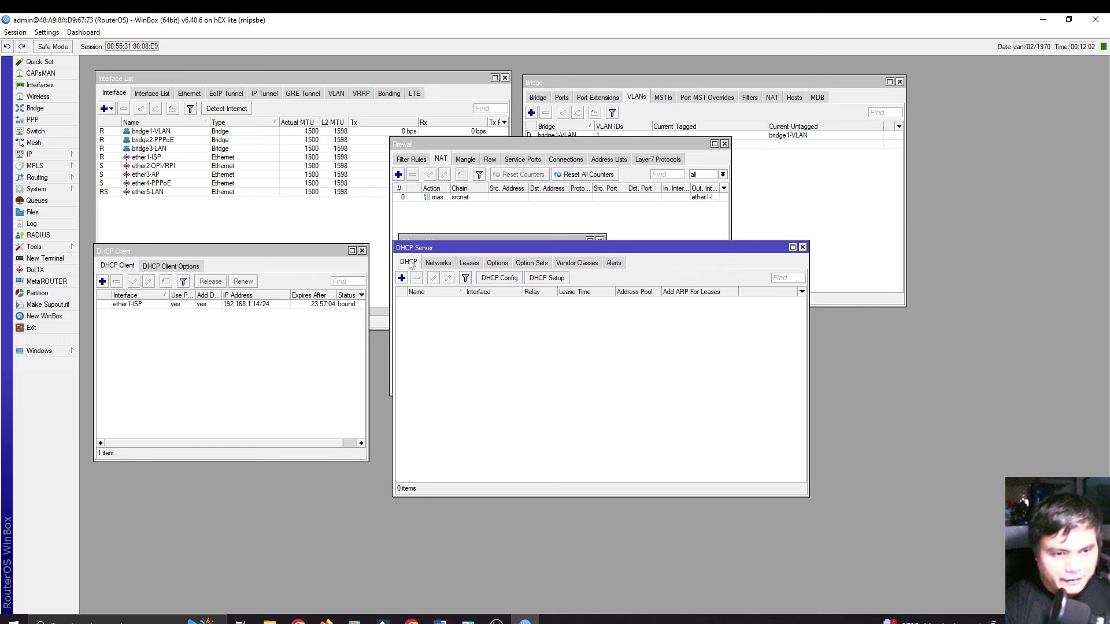
click(545, 279)
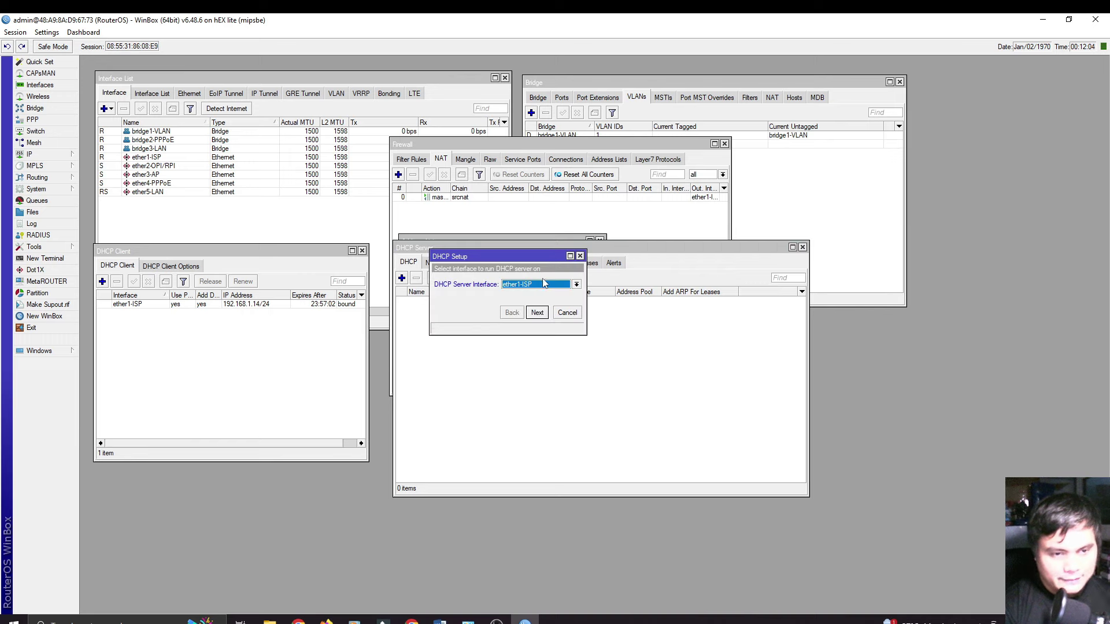
drag(518, 259, 484, 314)
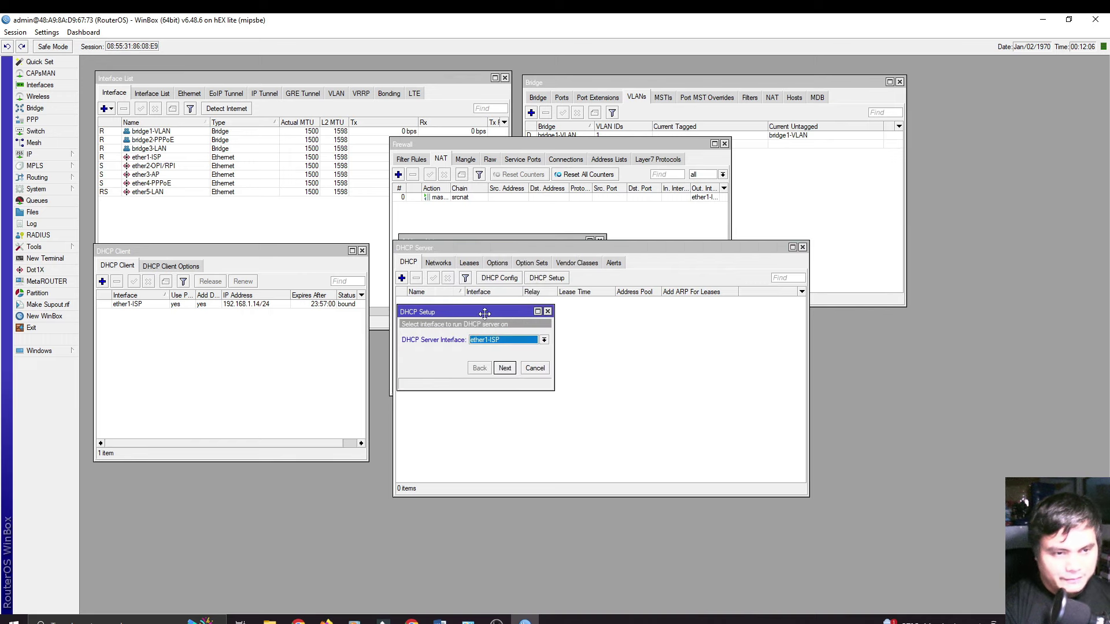
click(507, 342)
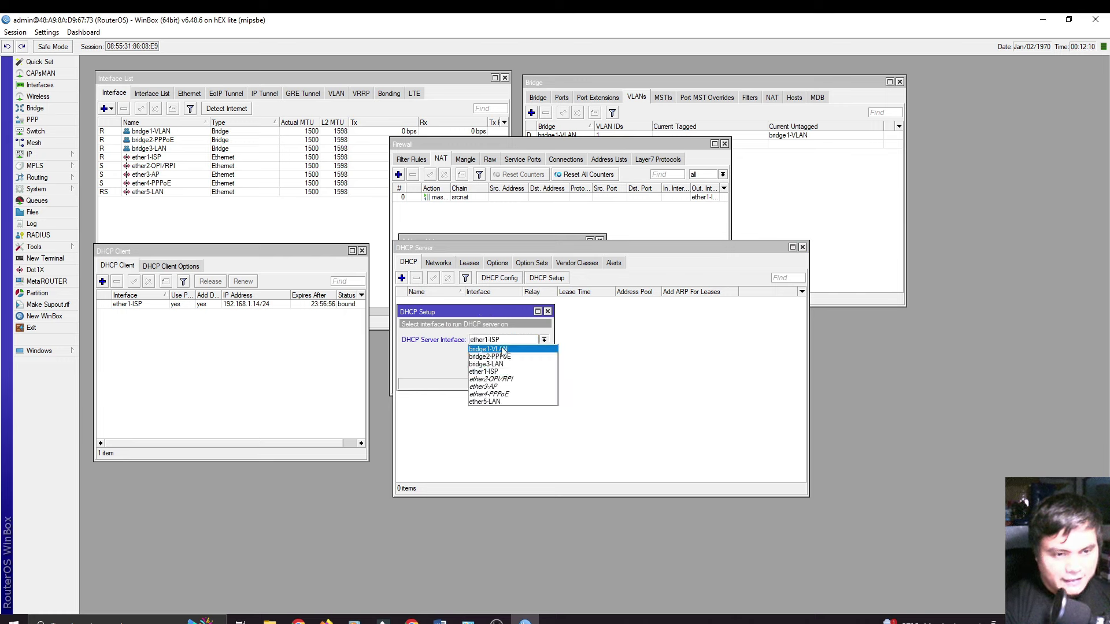
click(503, 350)
Step: Accept 192.168.55.0/24, the default pool and DNS 192.168.1.1, with a lease of 1d 00:10:00
click(505, 368)
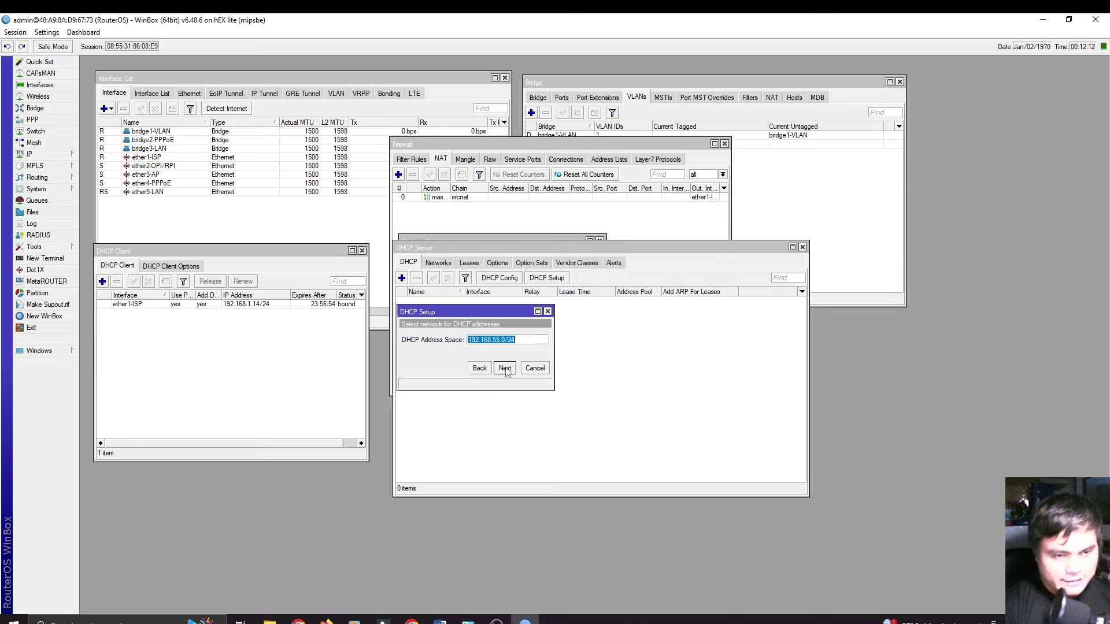
click(504, 369)
click(505, 368)
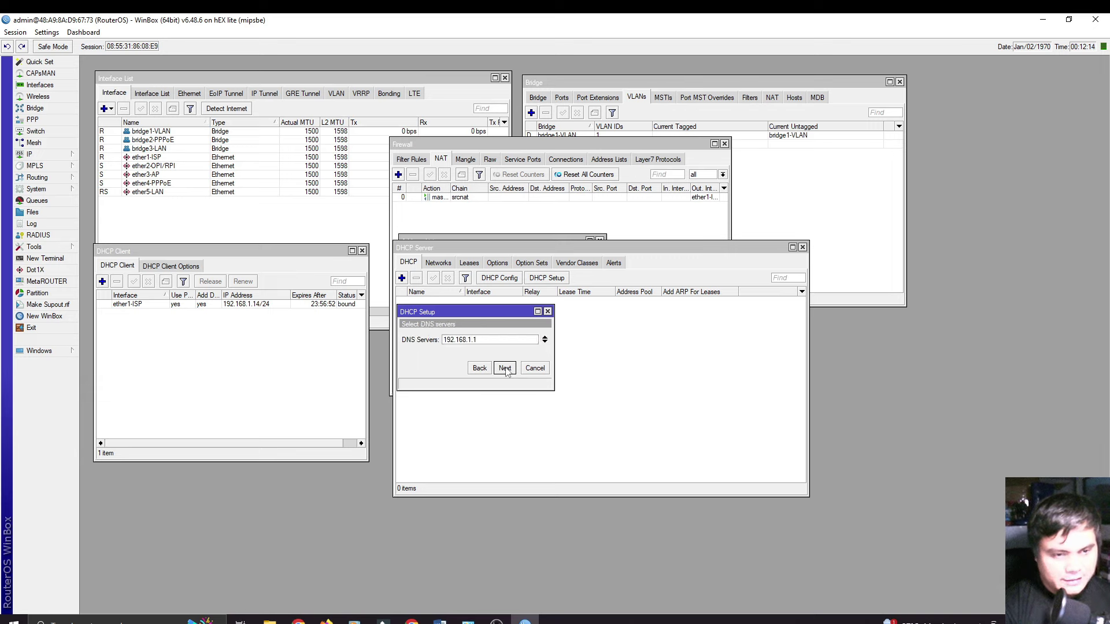
click(505, 368)
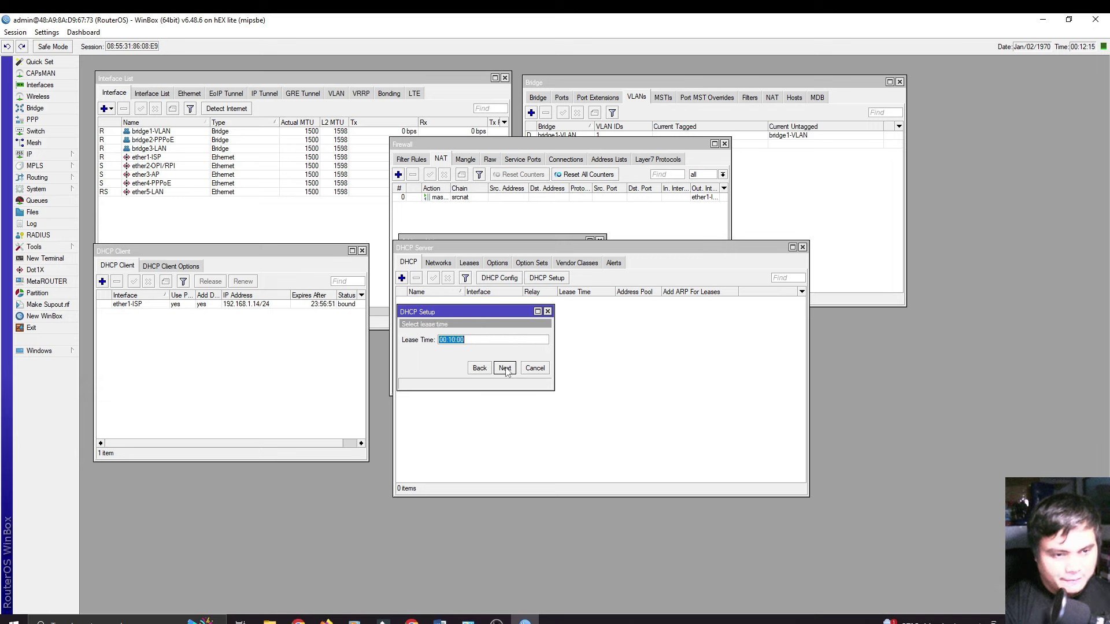
click(439, 340)
text(1d)
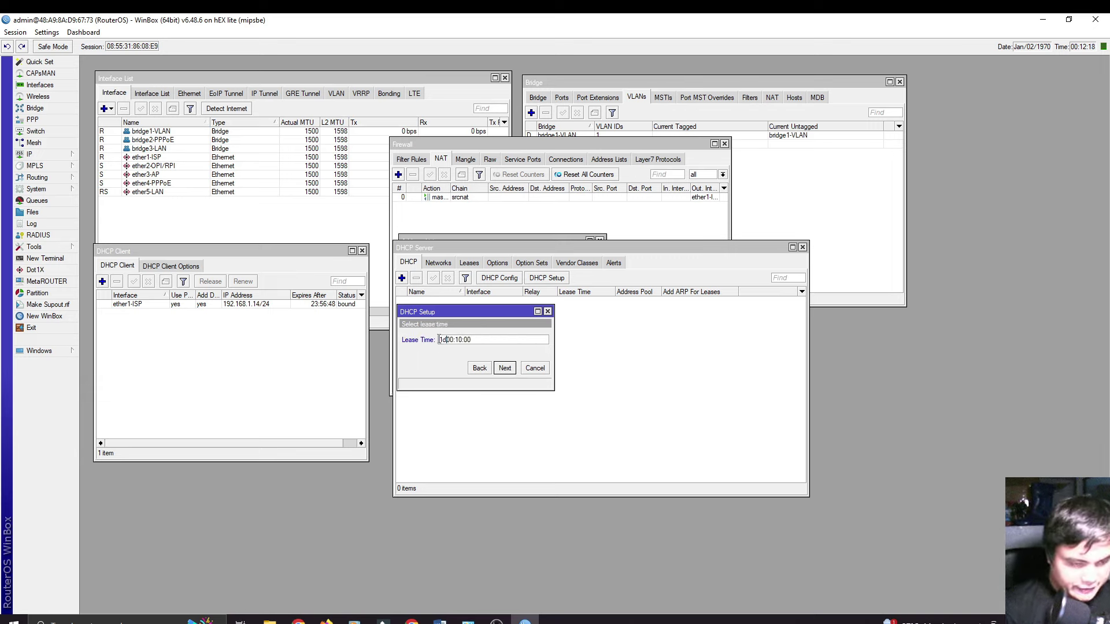
click(505, 369)
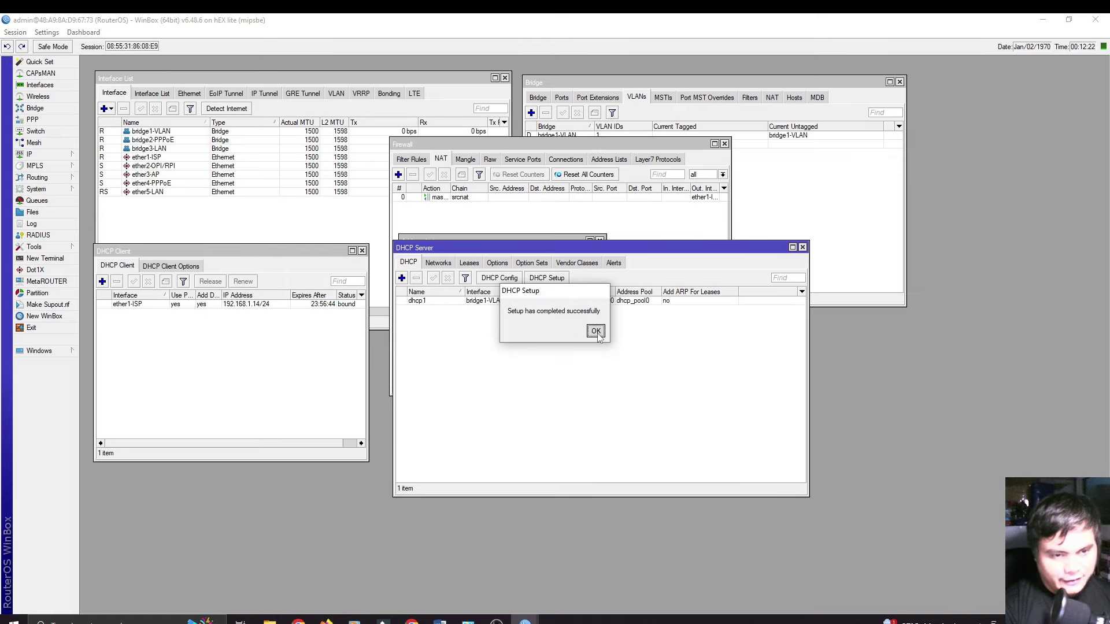
click(596, 332)
drag(474, 251, 479, 284)
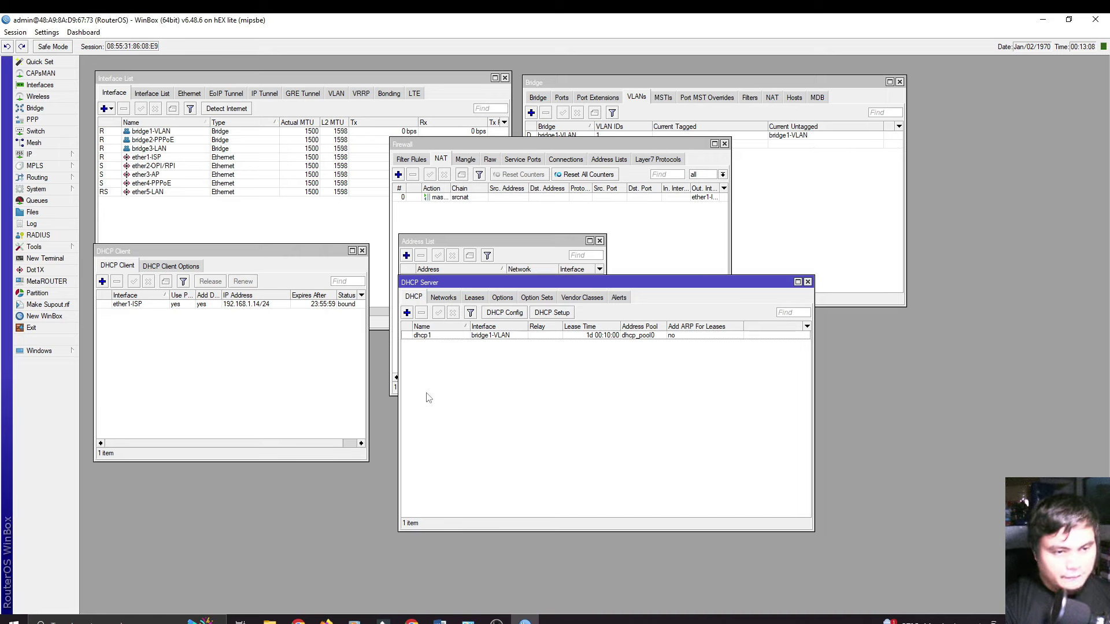
Step: Add the address 192.168.88.1/24 on interface bridge3-LAN to the IP address list
click(59, 157)
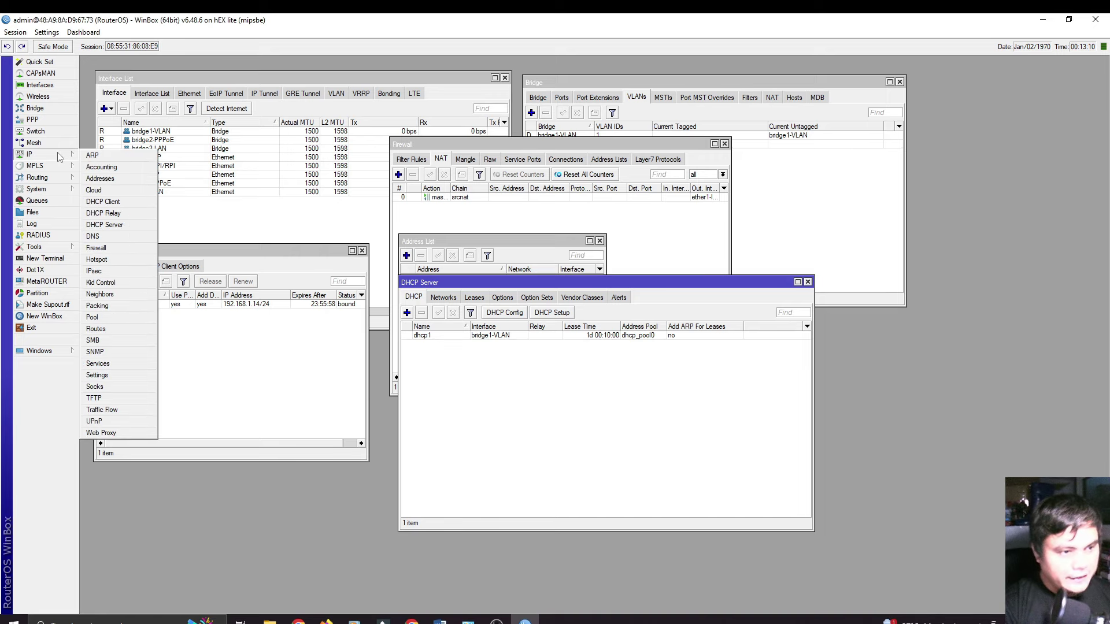
click(100, 179)
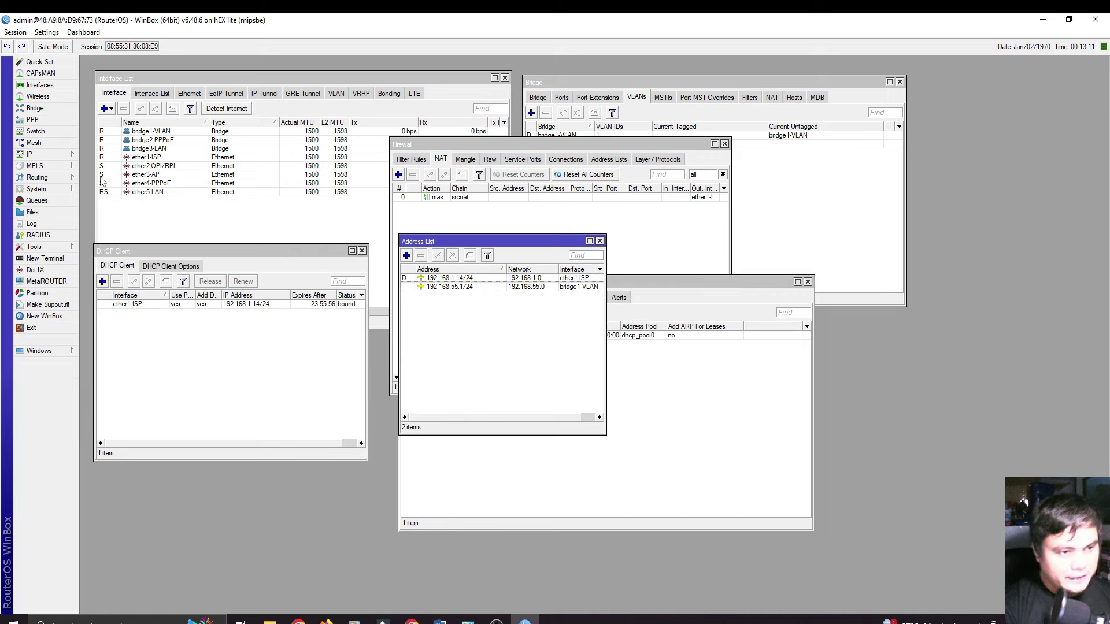
click(407, 255)
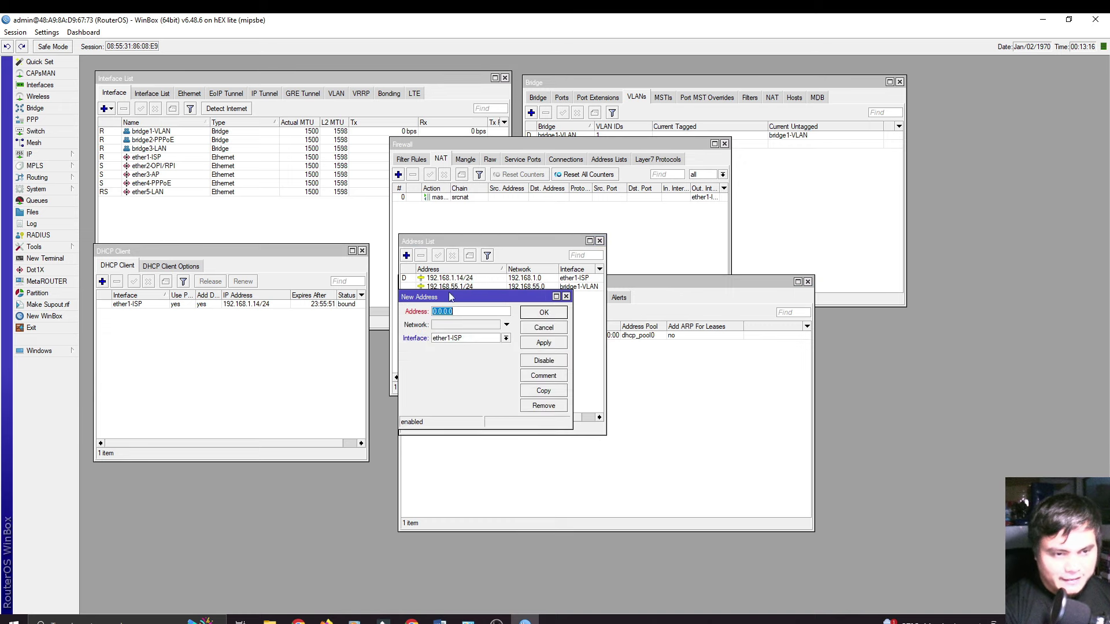
text(192.1)
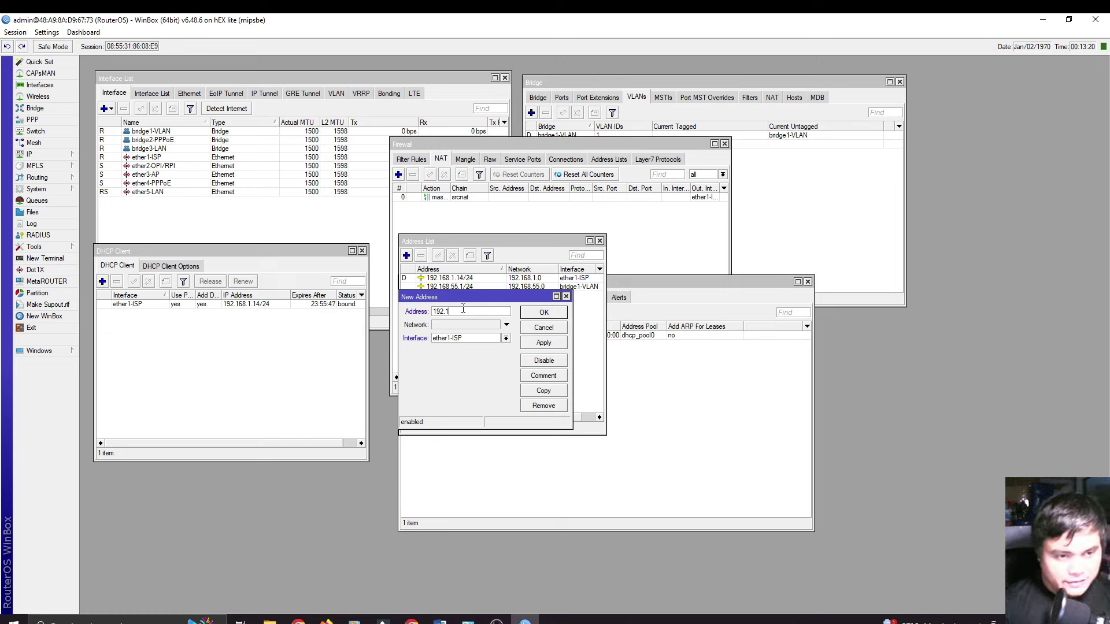
text(68.88)
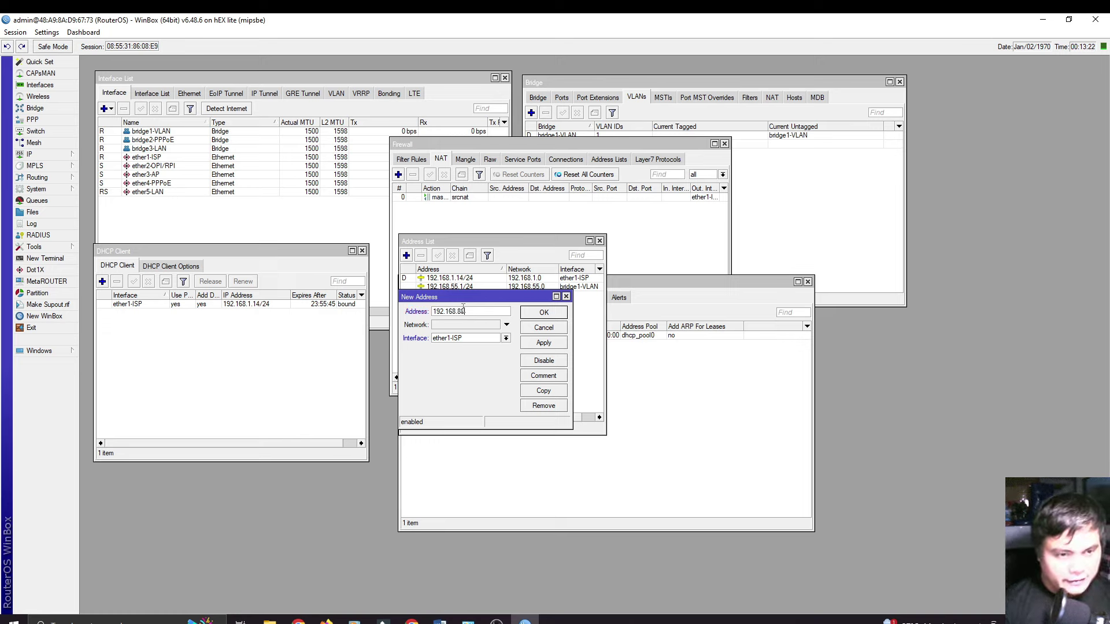
text(.1/24)
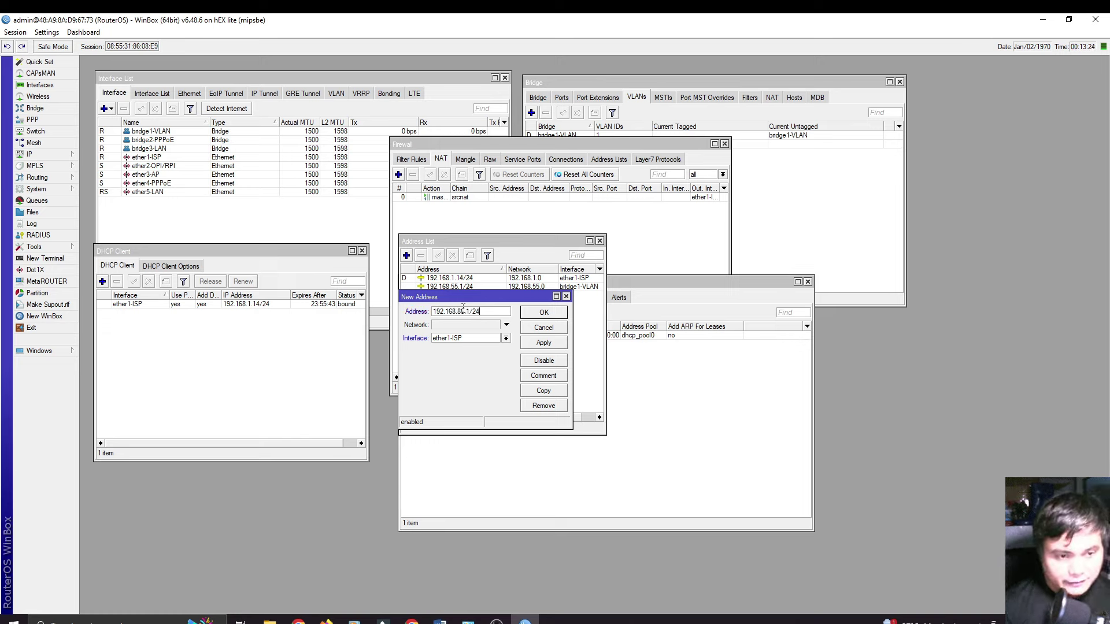
click(468, 339)
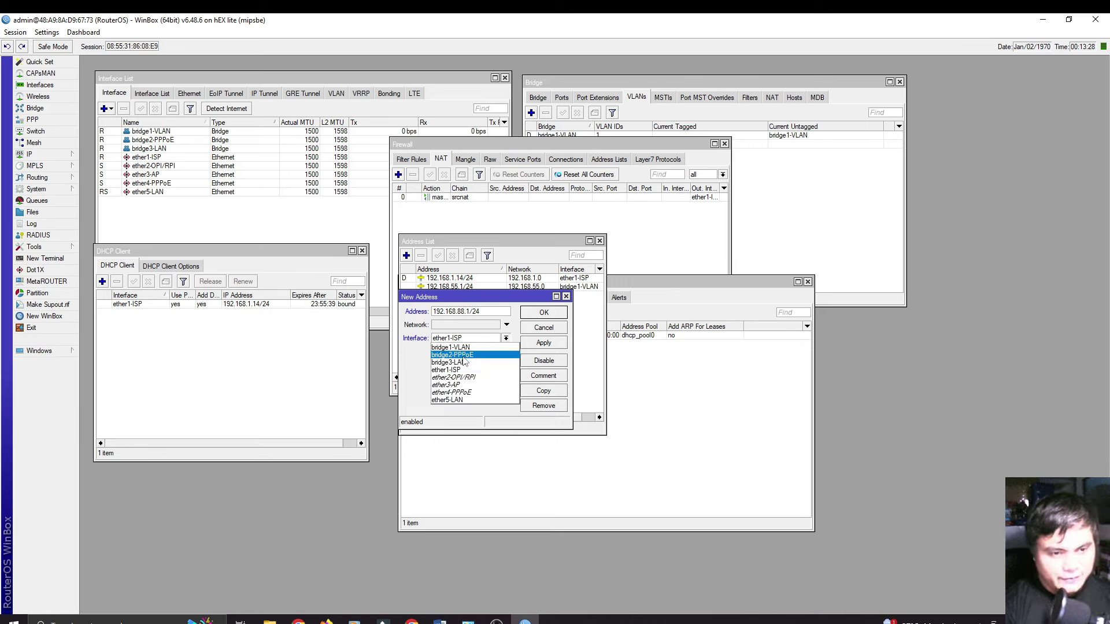
click(468, 362)
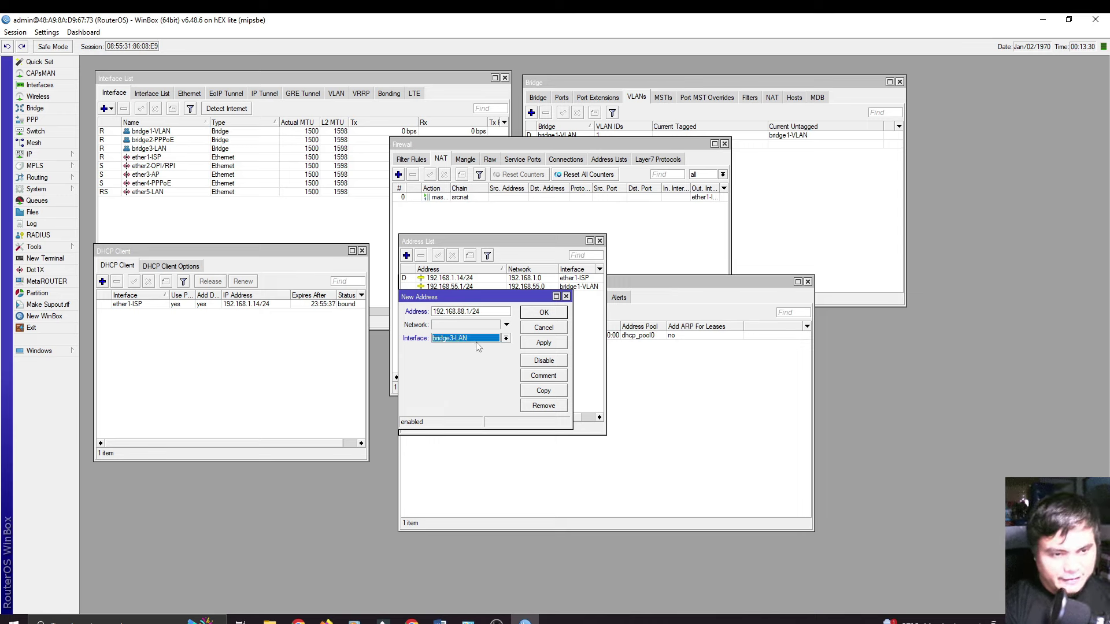
click(542, 346)
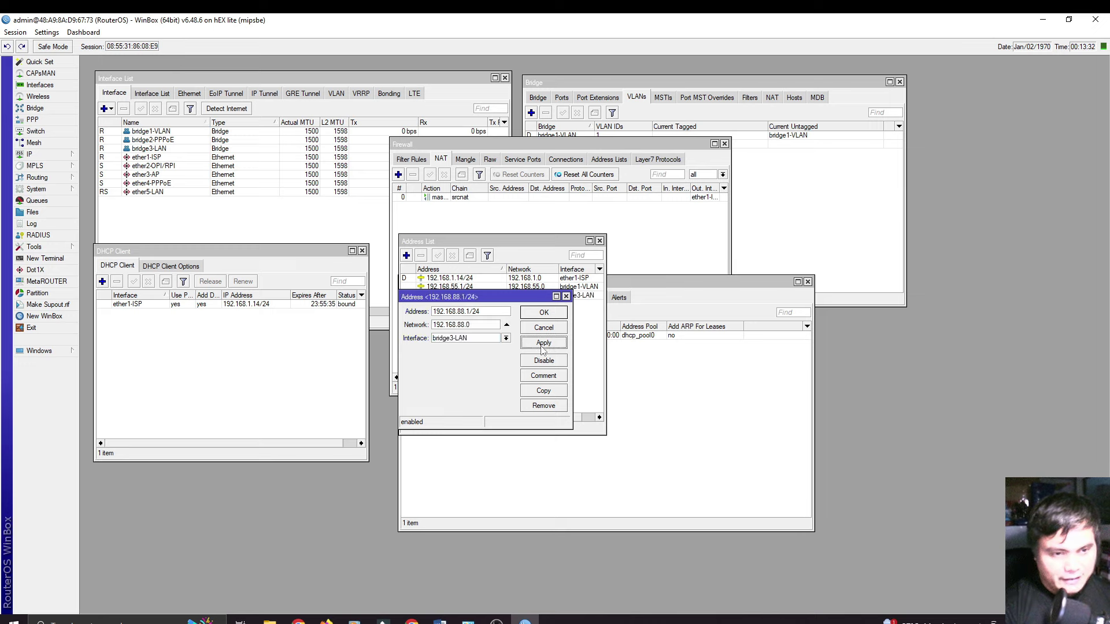
click(541, 316)
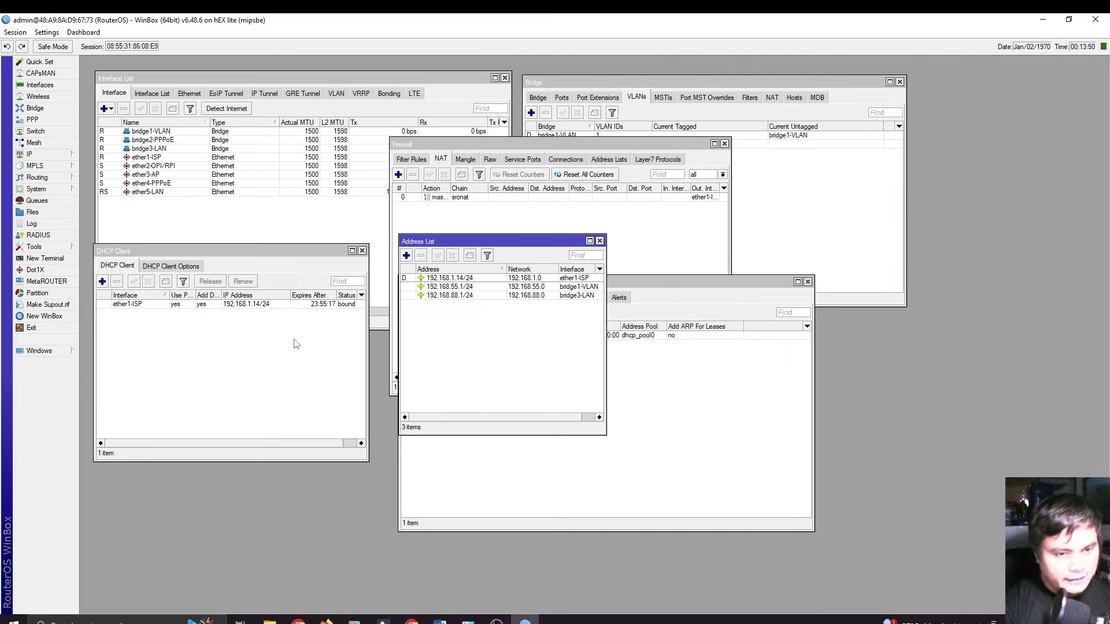
Step: Open the DHCP Server list and discard a manually started new-server form
click(46, 155)
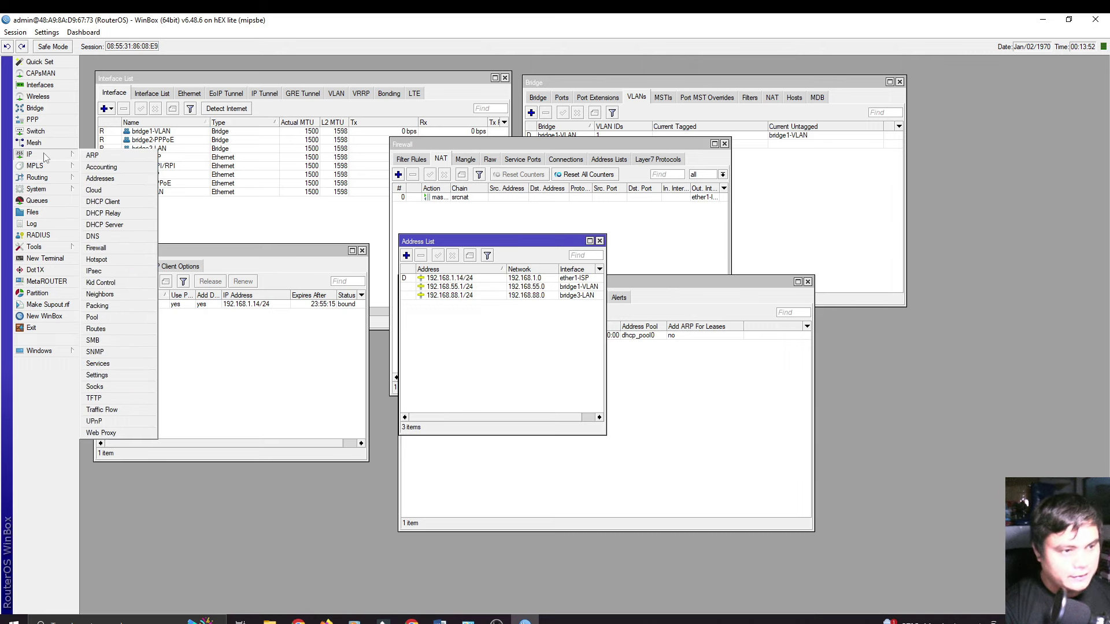
click(105, 225)
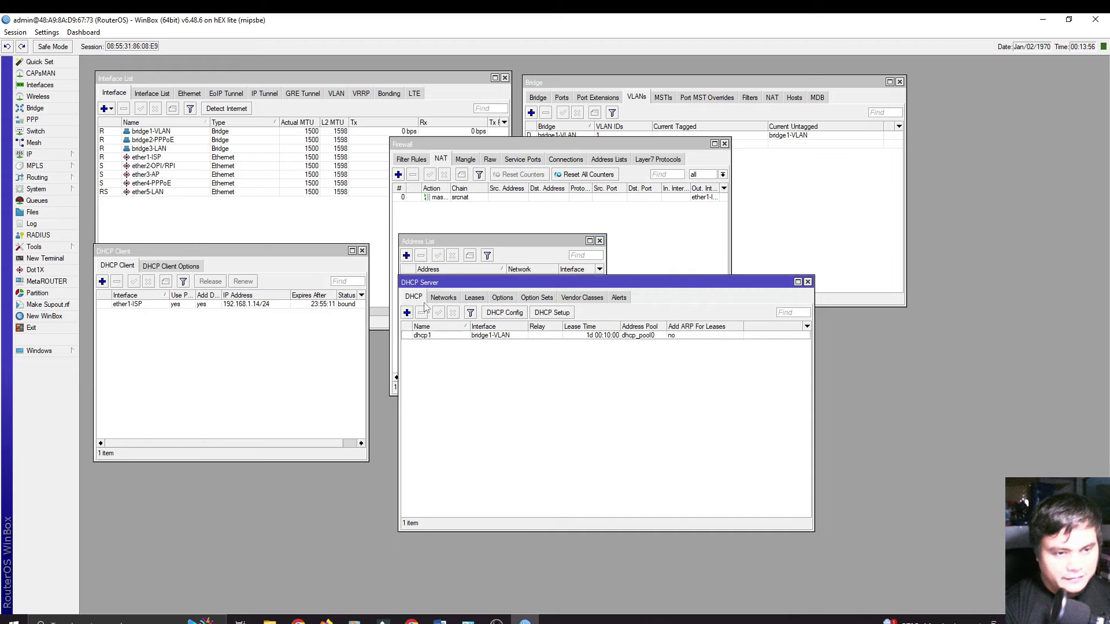
click(407, 313)
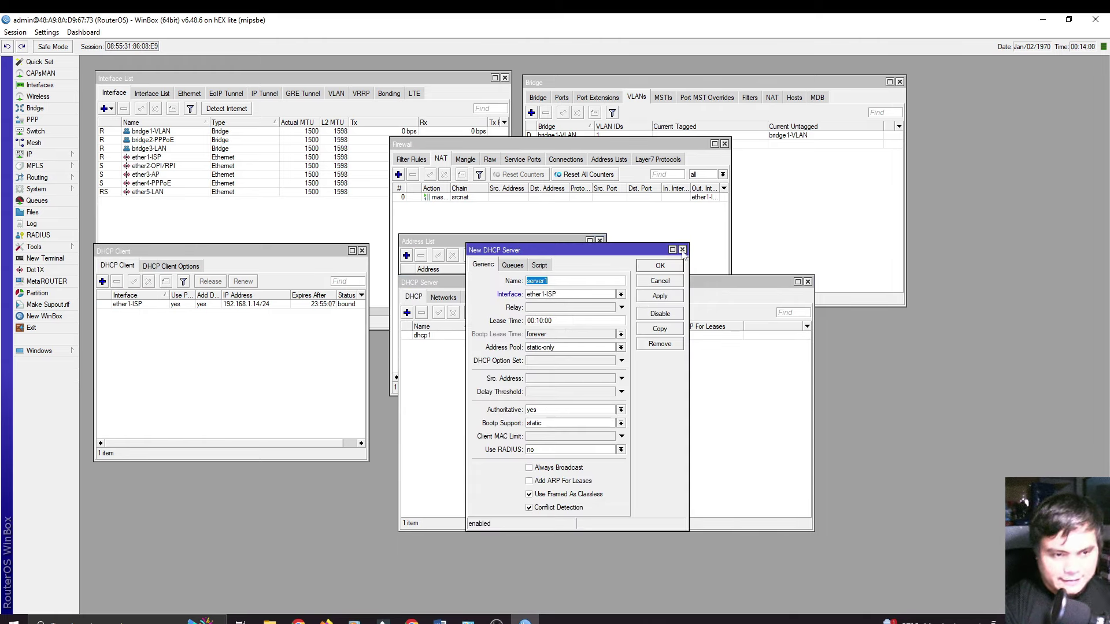
click(682, 250)
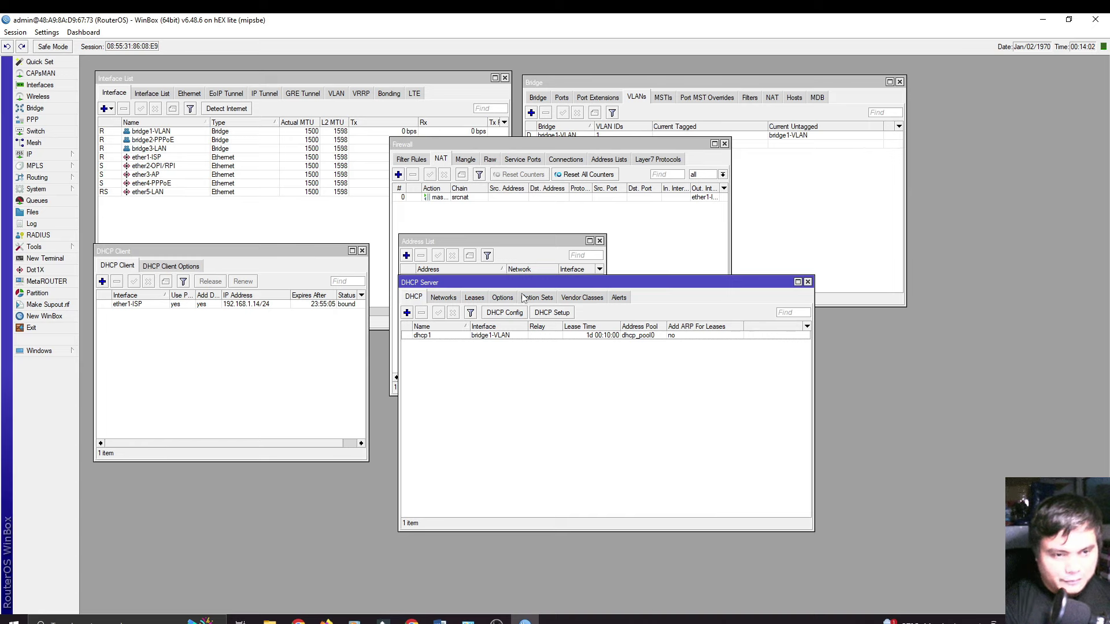
Step: Run DHCP Setup on bridge3-LAN, accepting 192.168.88.0/24, gateway 192.168.88.1, the default pool and DNS 192.168.1.1
click(552, 313)
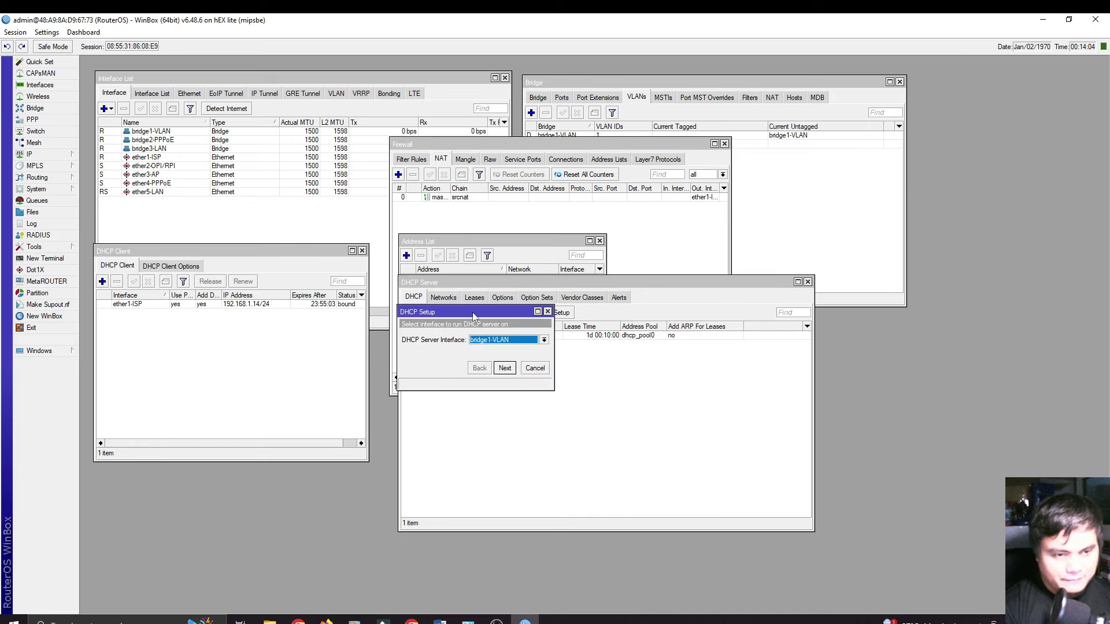
drag(473, 313, 492, 360)
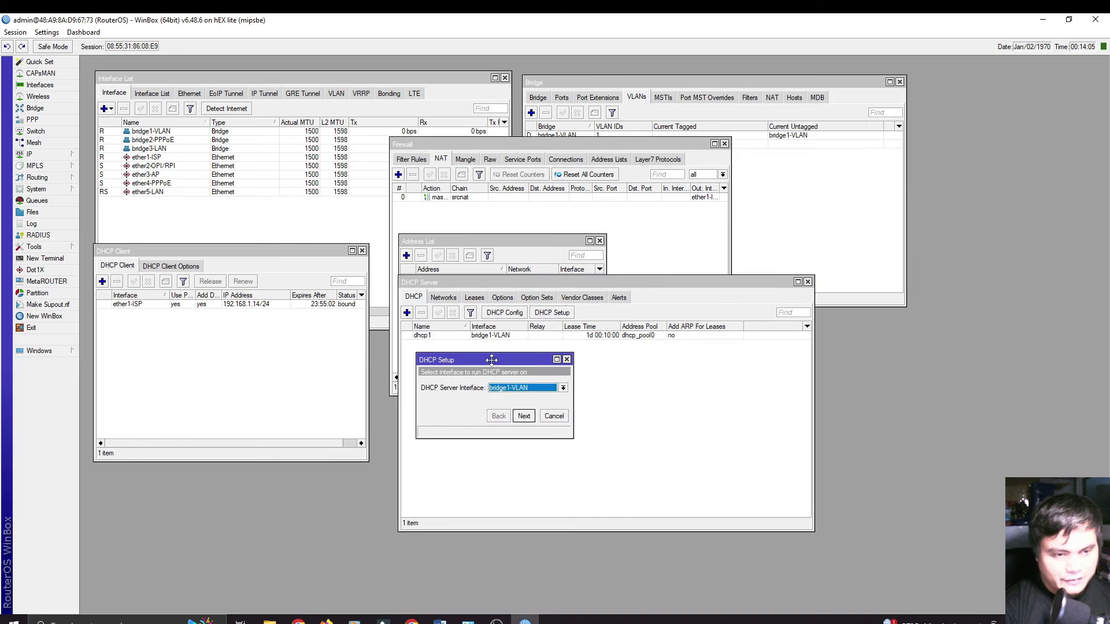
click(521, 388)
click(519, 413)
click(524, 416)
click(524, 416)
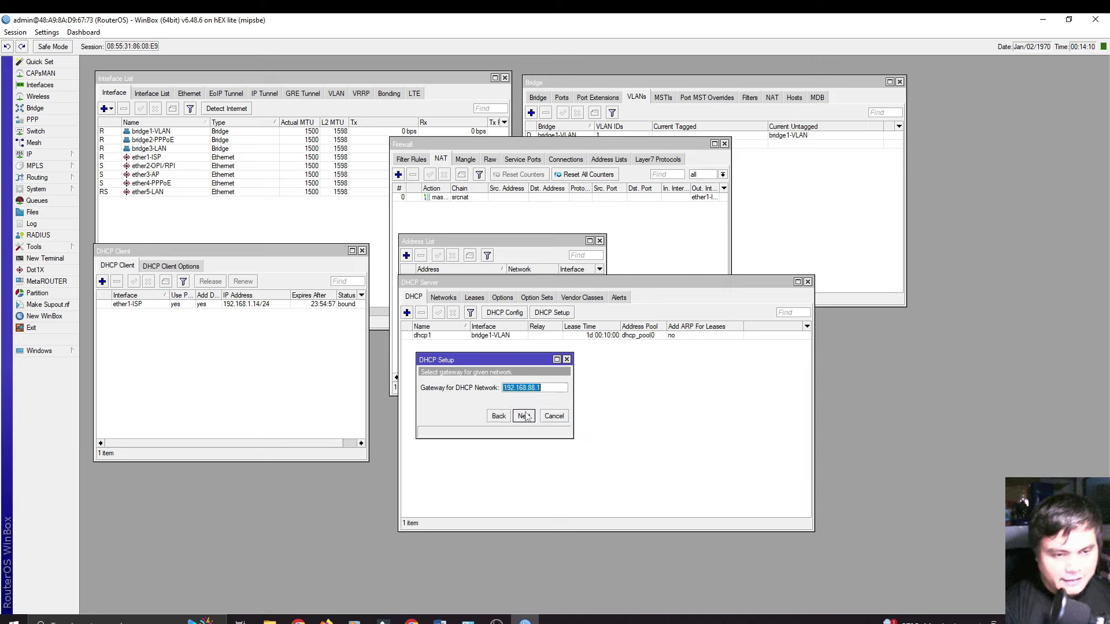
click(524, 416)
click(524, 417)
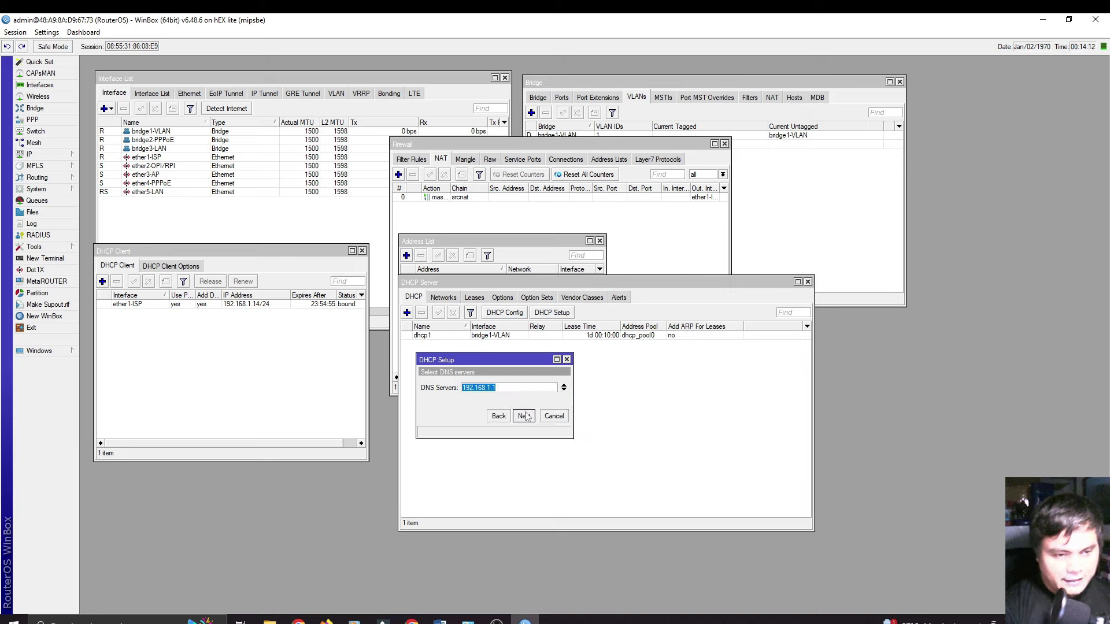
click(525, 417)
click(525, 417)
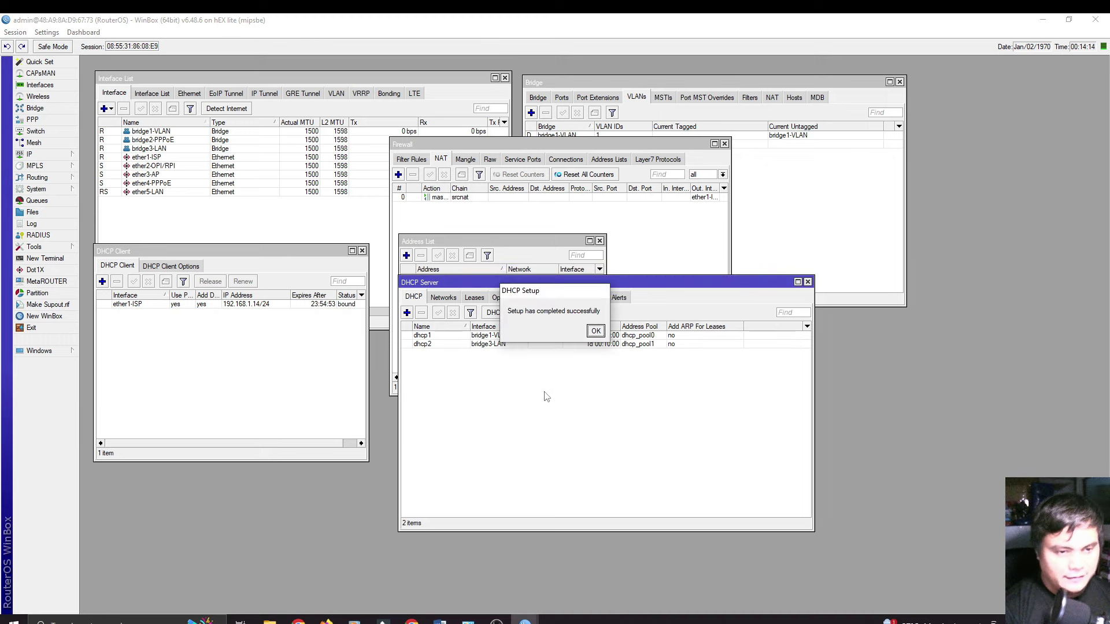
click(595, 331)
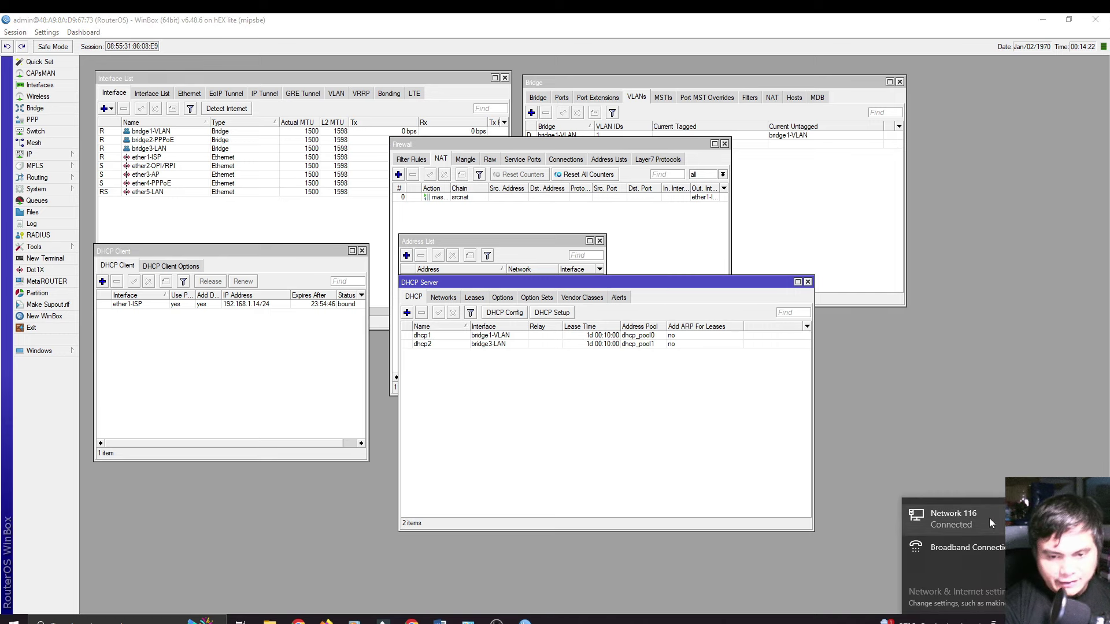
key(Escape)
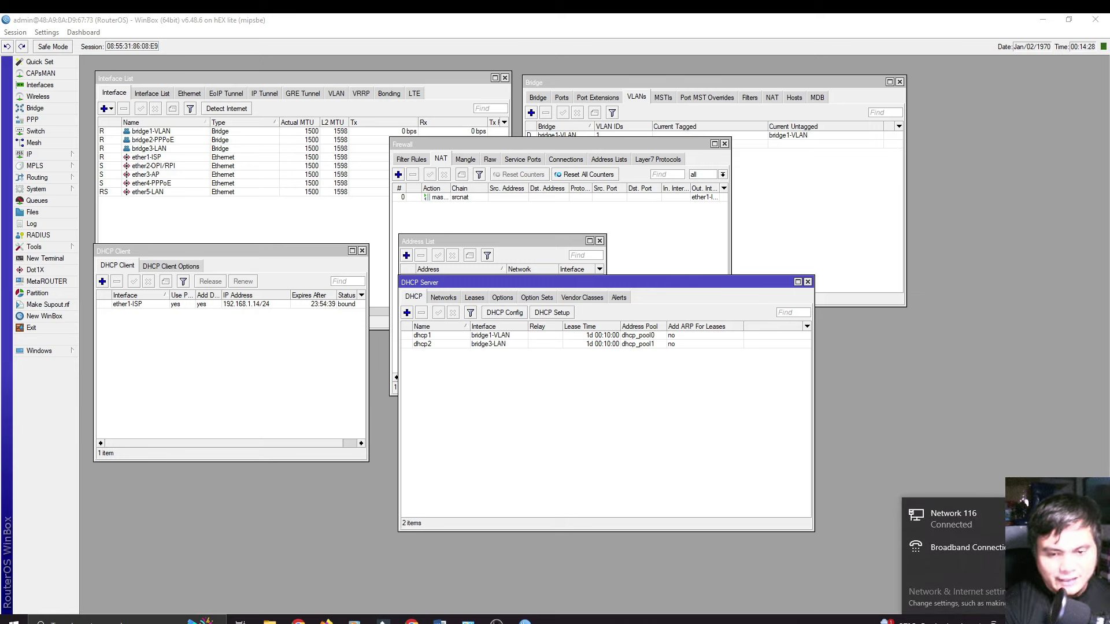
key(Escape)
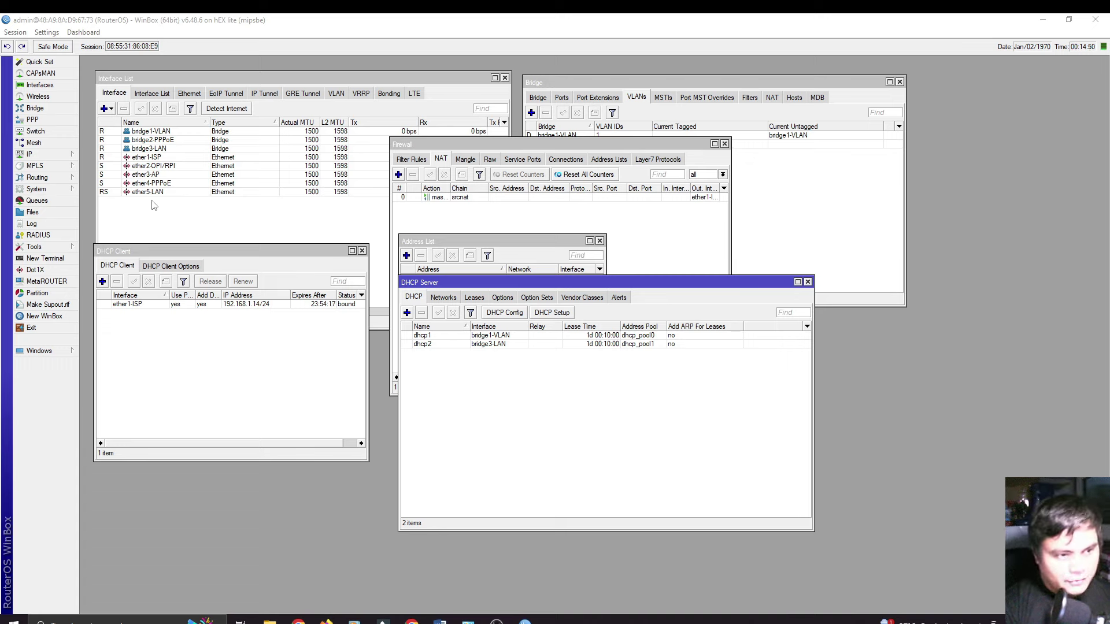
click(501, 533)
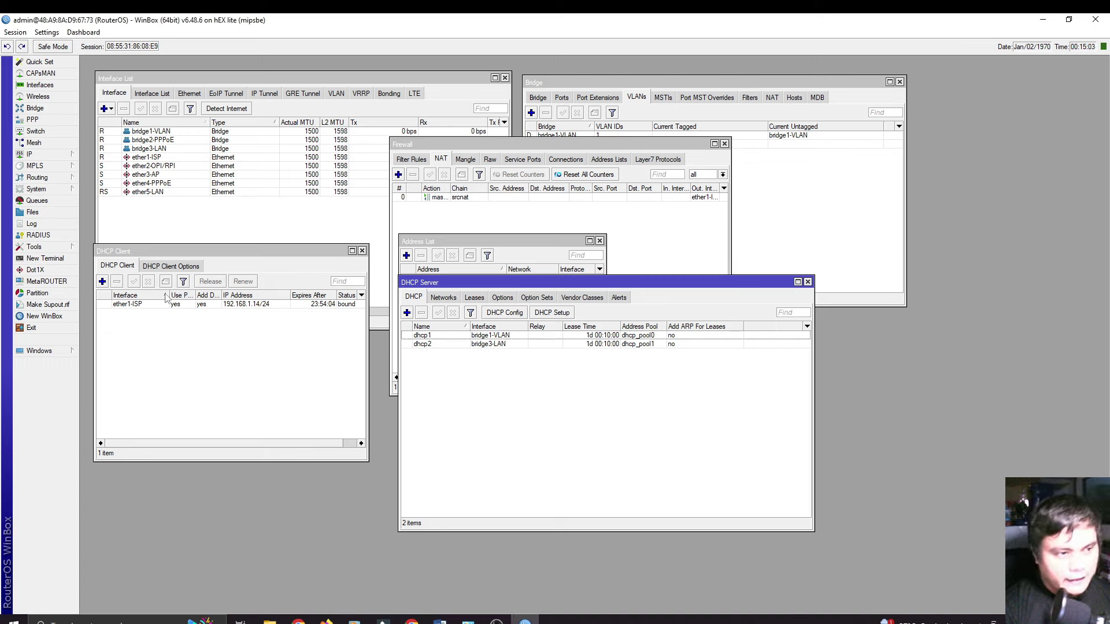
click(64, 155)
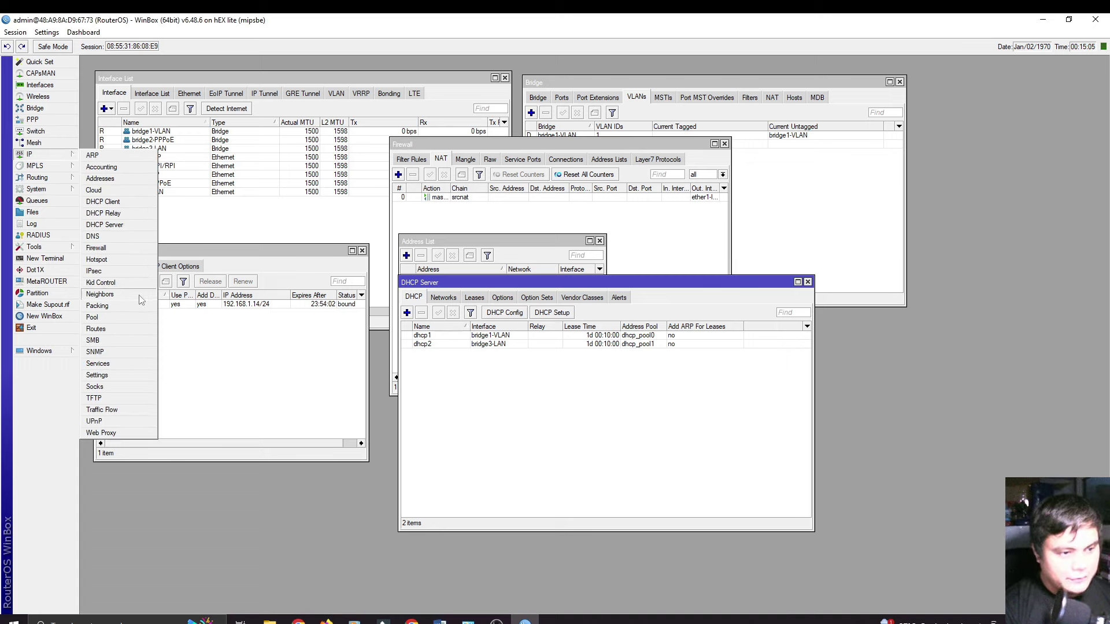
Step: Create the pool PPPoE-Pool spanning 192.168.100.2-192.168.100.254, then bring up the PPP window
click(114, 321)
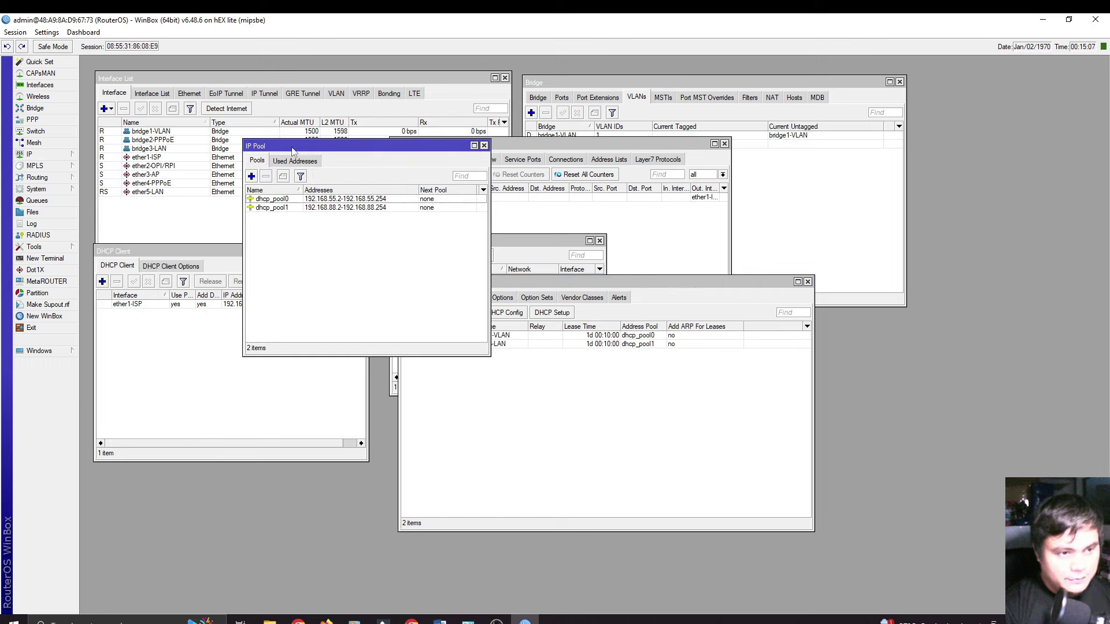
drag(293, 149, 462, 216)
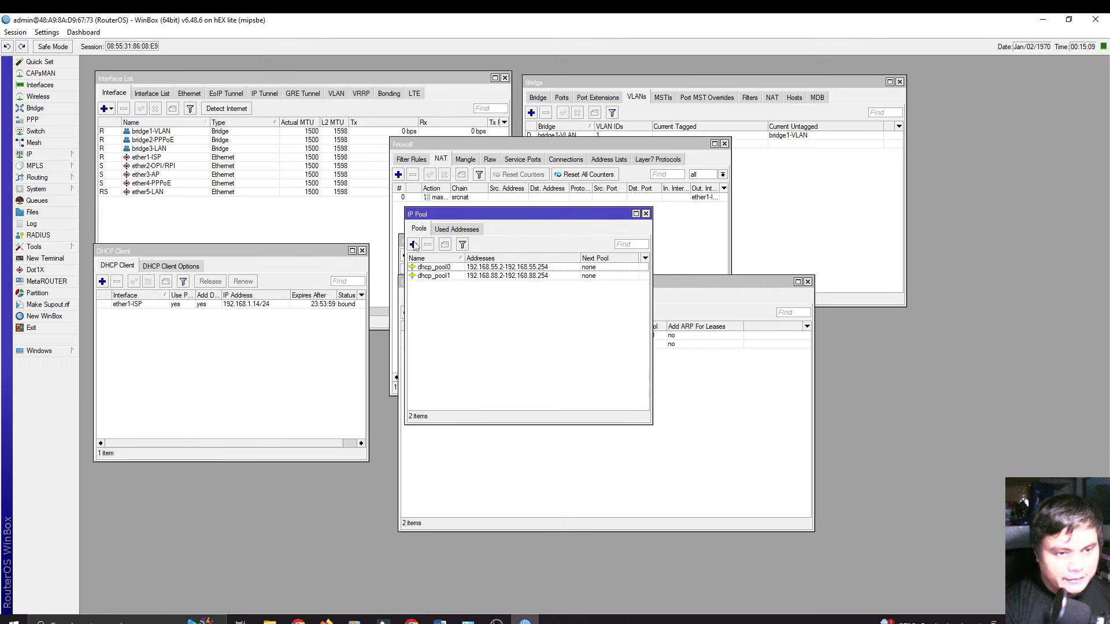
click(414, 245)
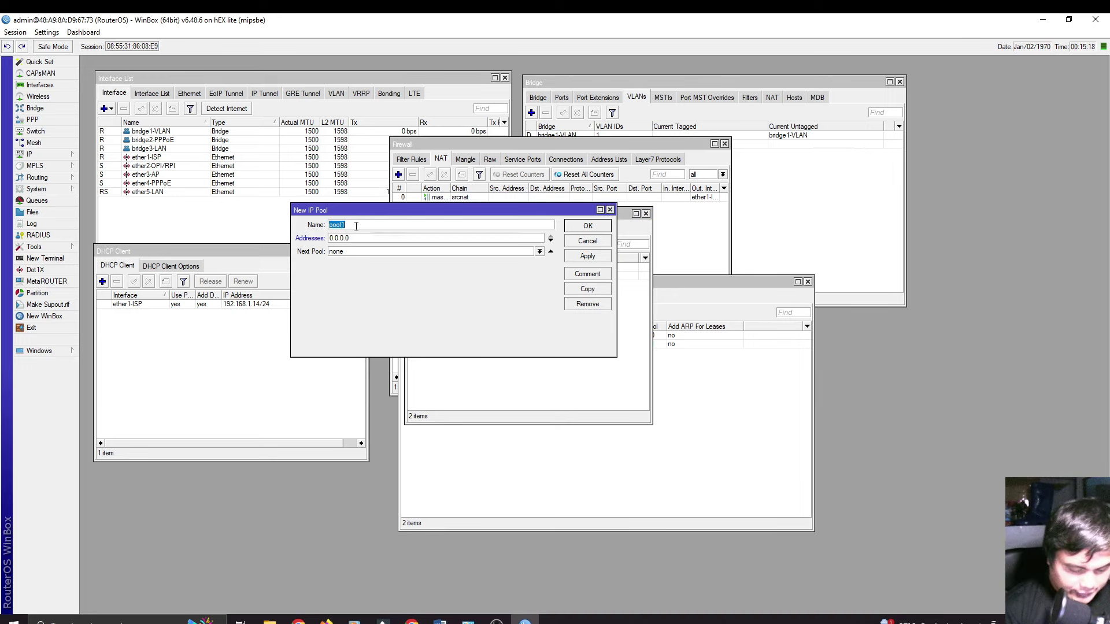
text(PPPoE-P)
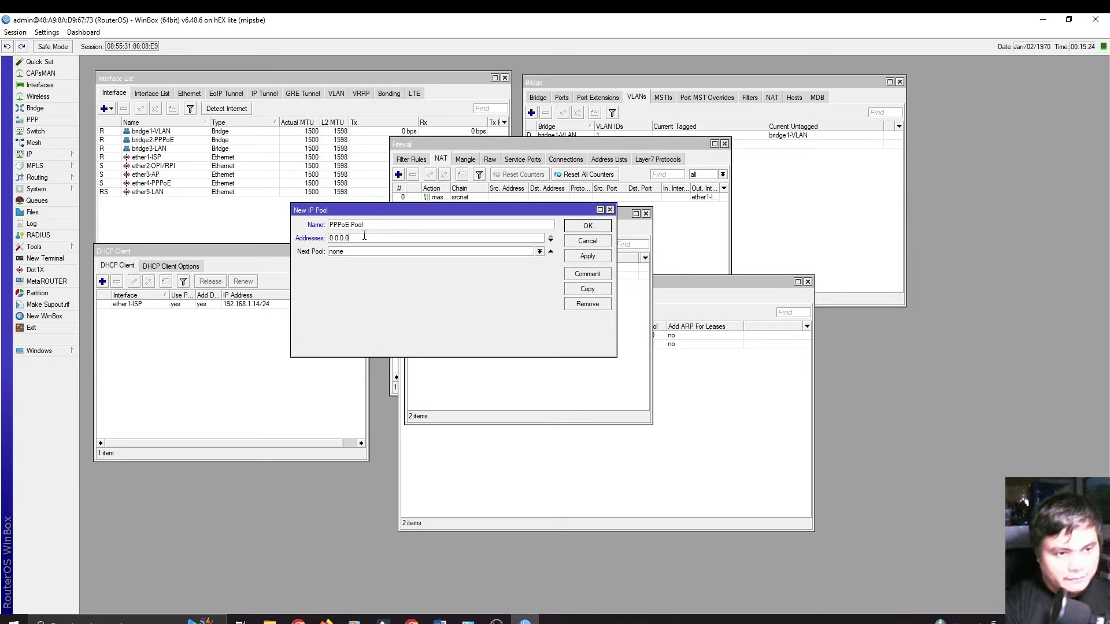
key(Tab)
text(192.168.100.2-192.168.100.254)
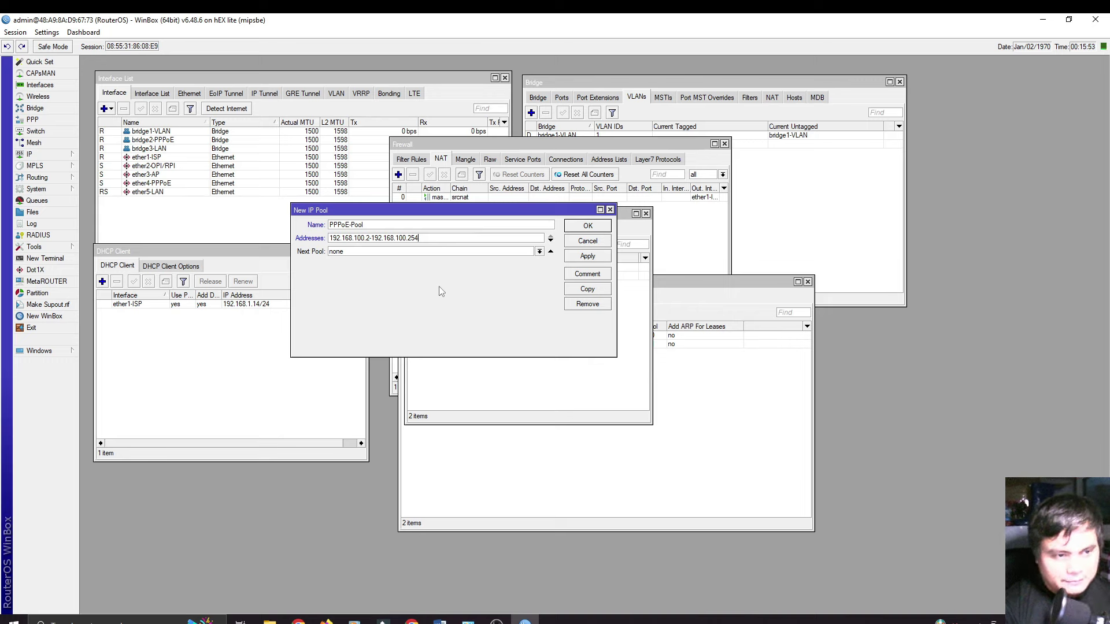
click(579, 258)
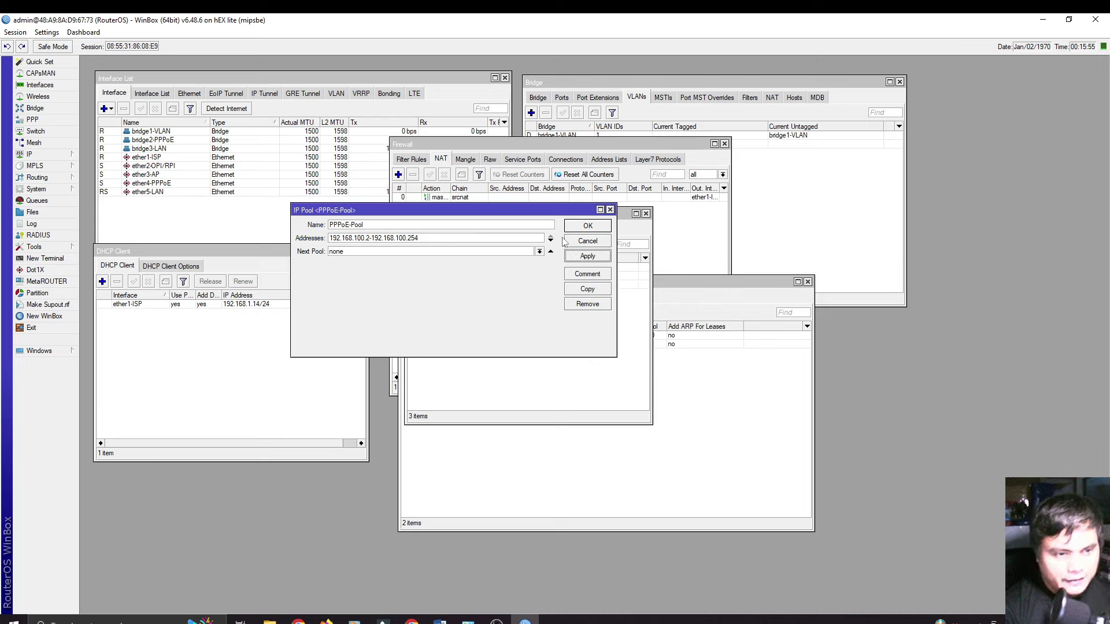
click(583, 227)
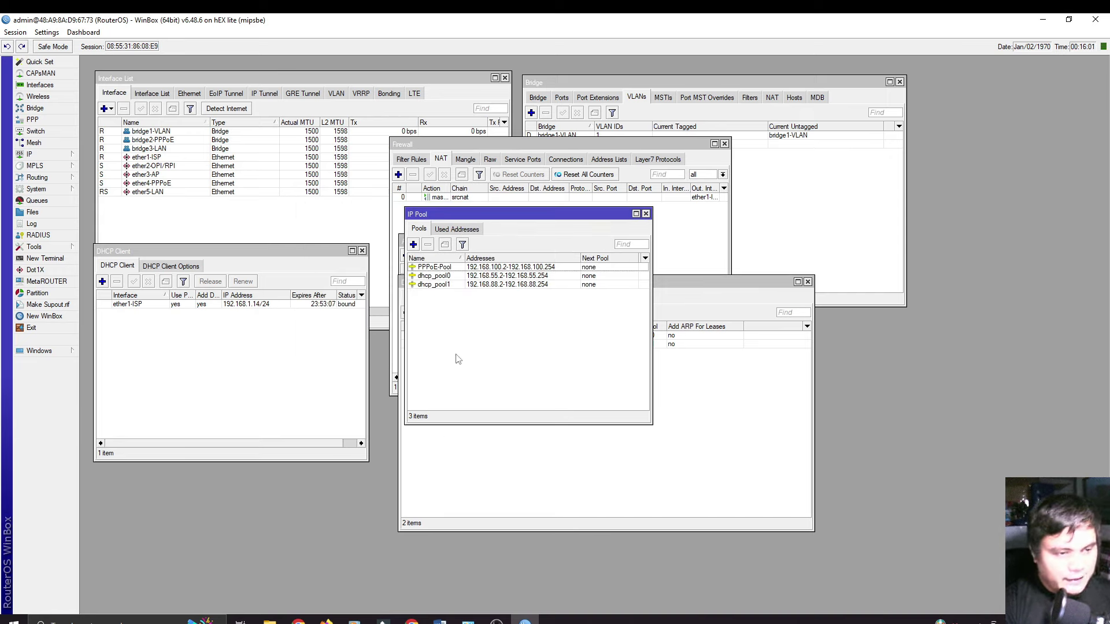
click(52, 122)
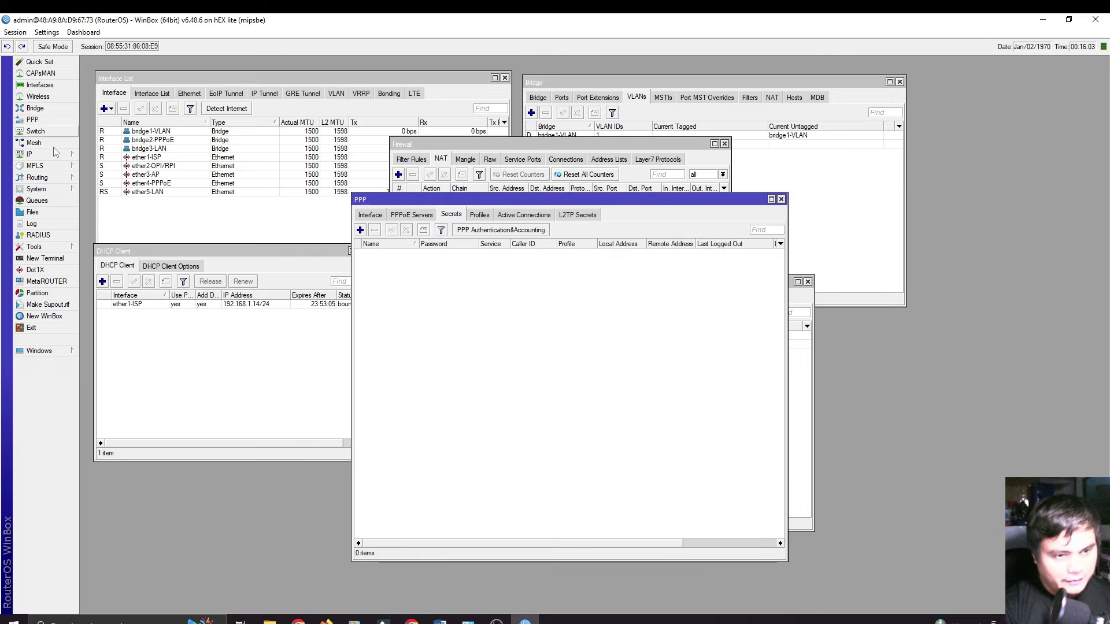
Step: In the PPPoE Servers list, commit a default service named service1
click(425, 216)
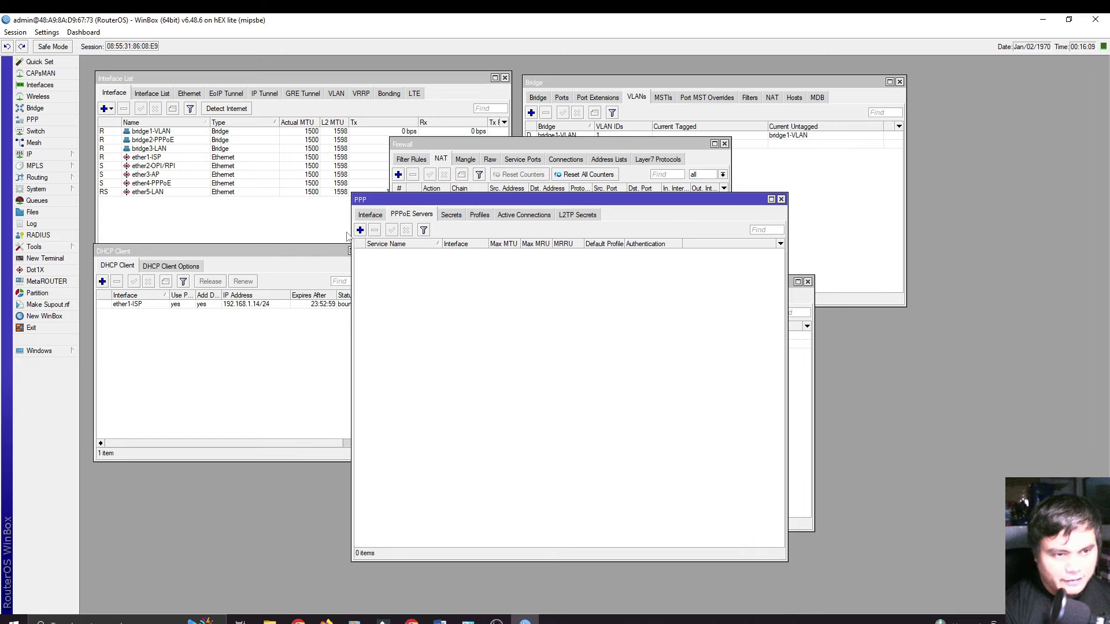
click(360, 230)
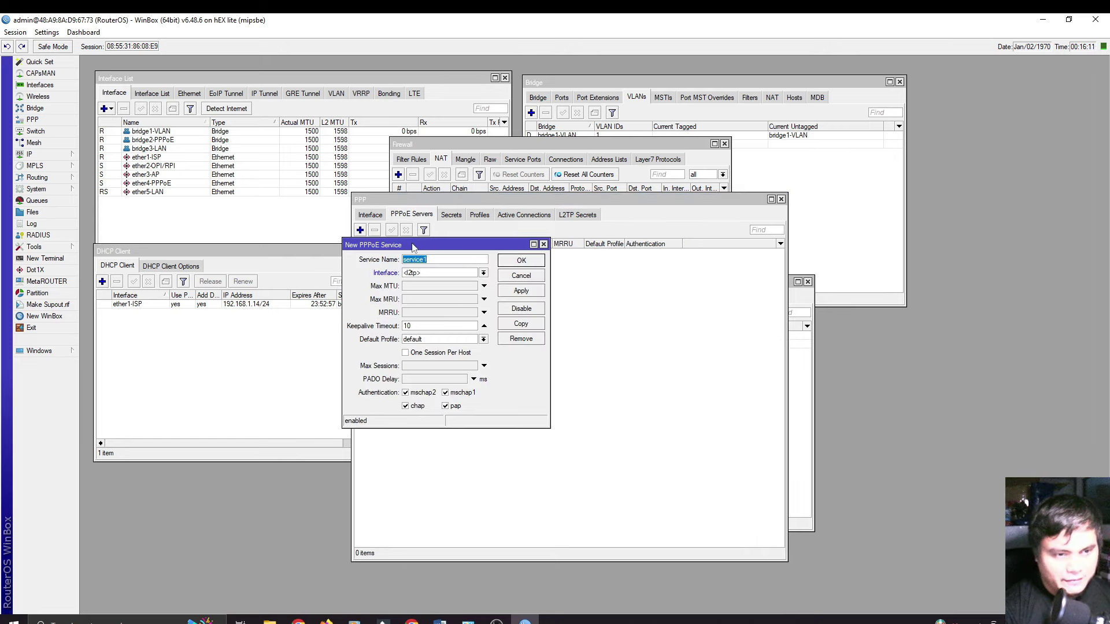
drag(415, 246, 494, 272)
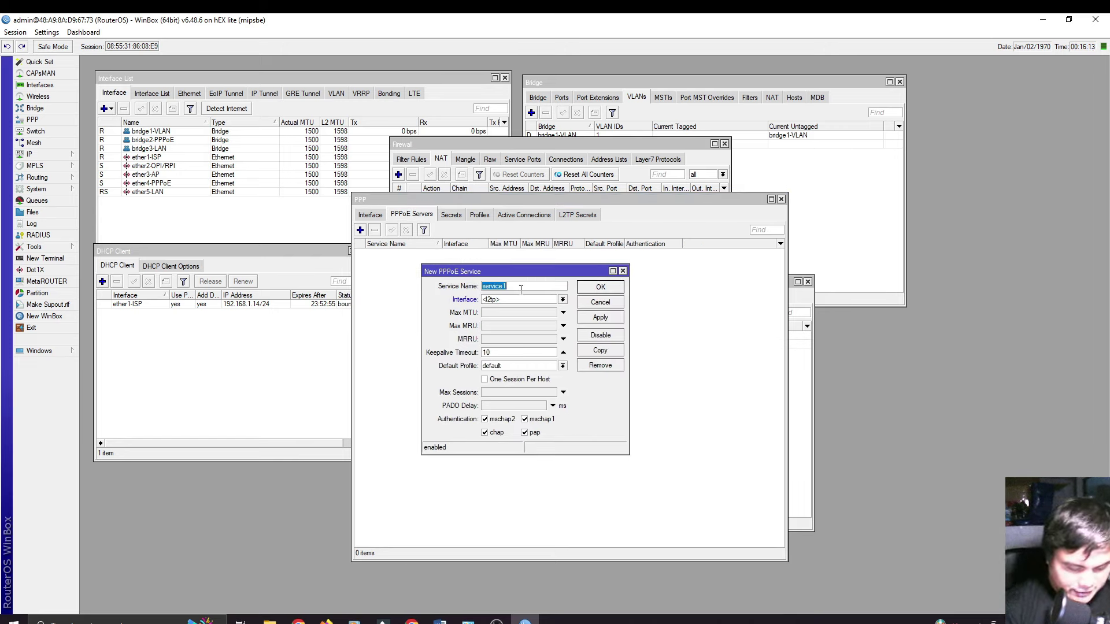
key(Return)
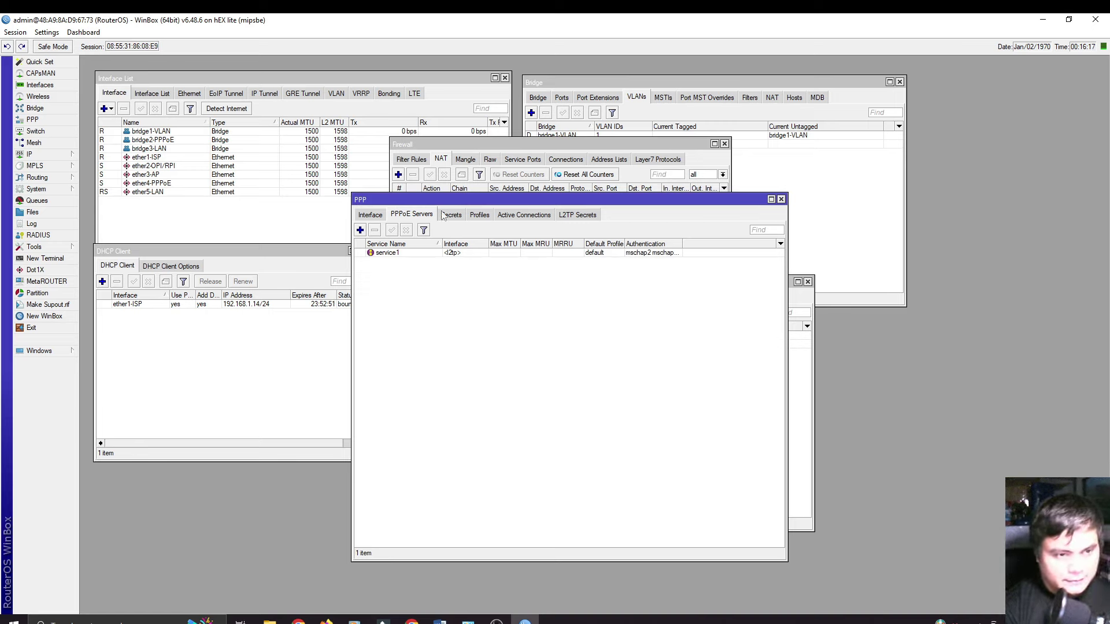
Step: Add 'PPPoE Server' on bridge2-PPPoE with one session per host and only pap authentication
click(361, 230)
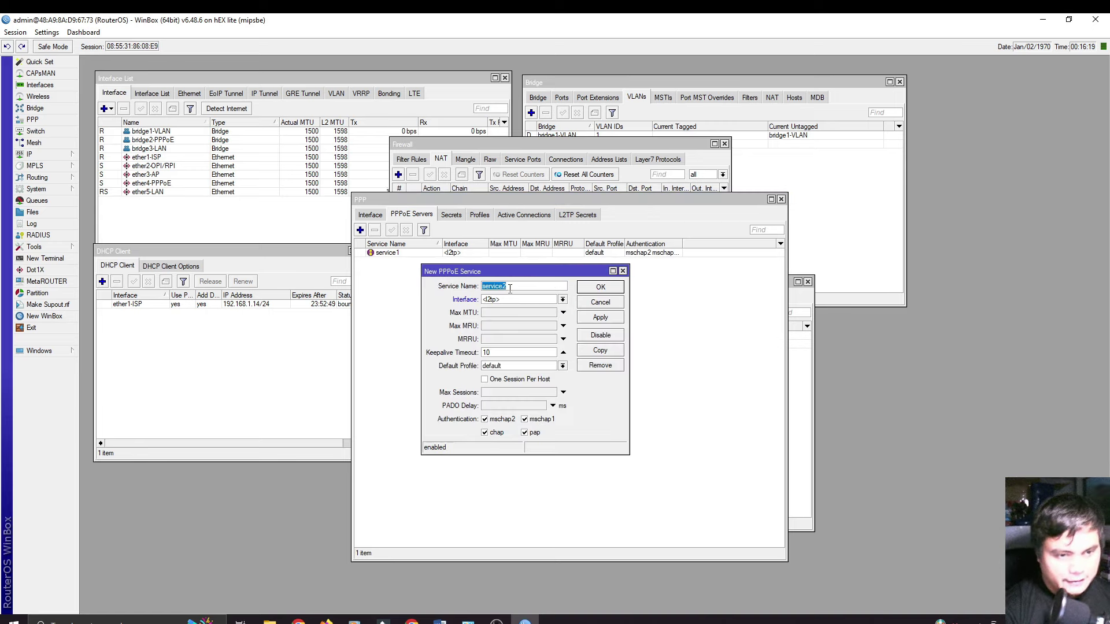
text(PPPo)
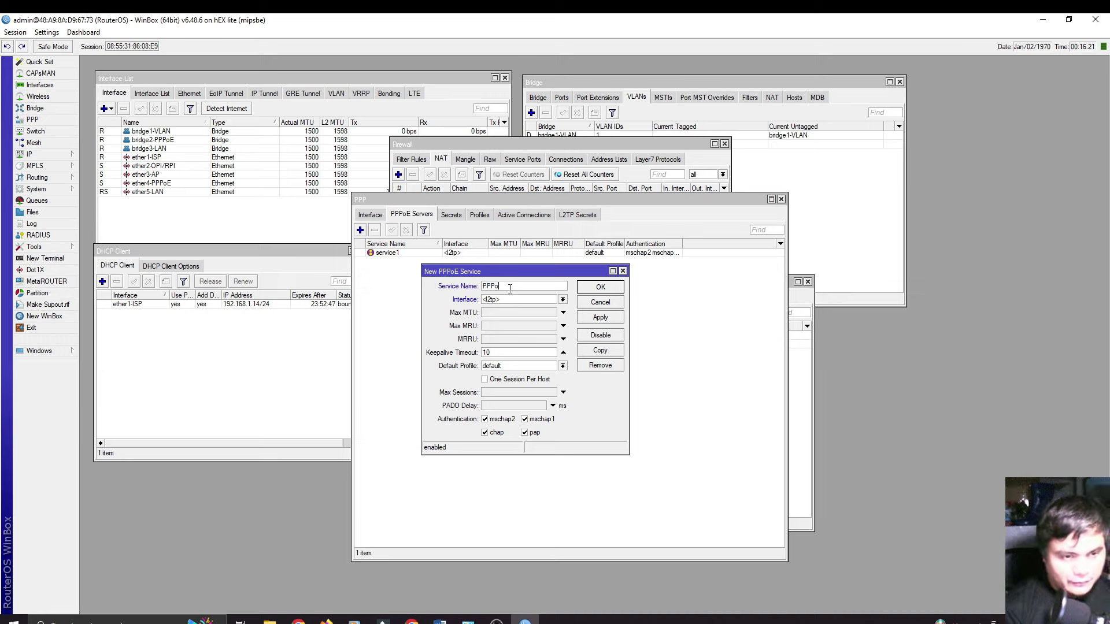
text(E Server)
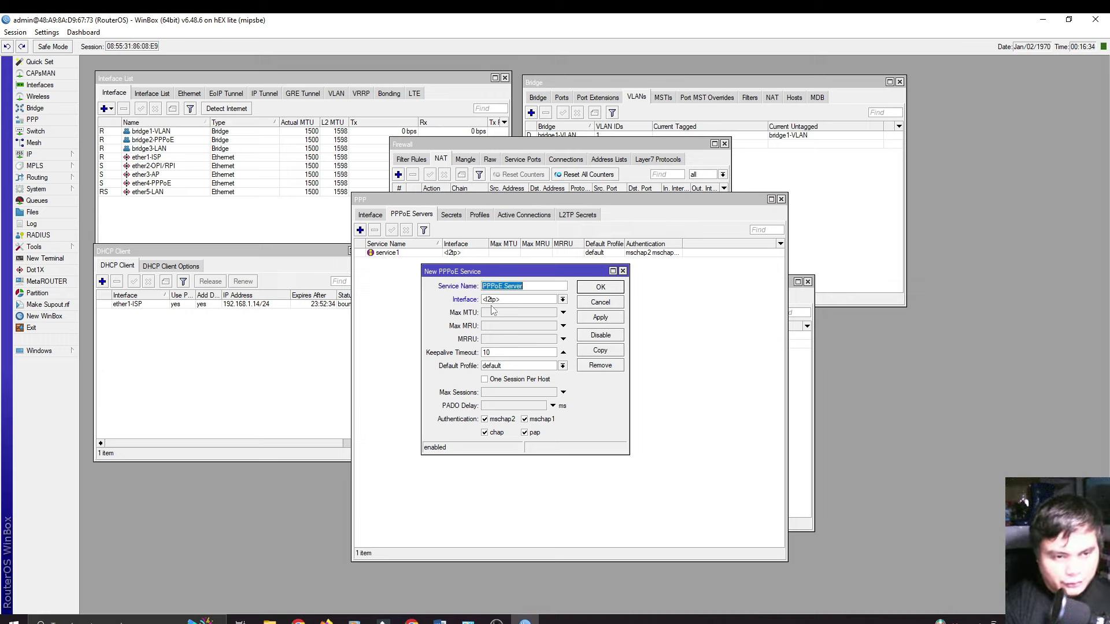
click(532, 300)
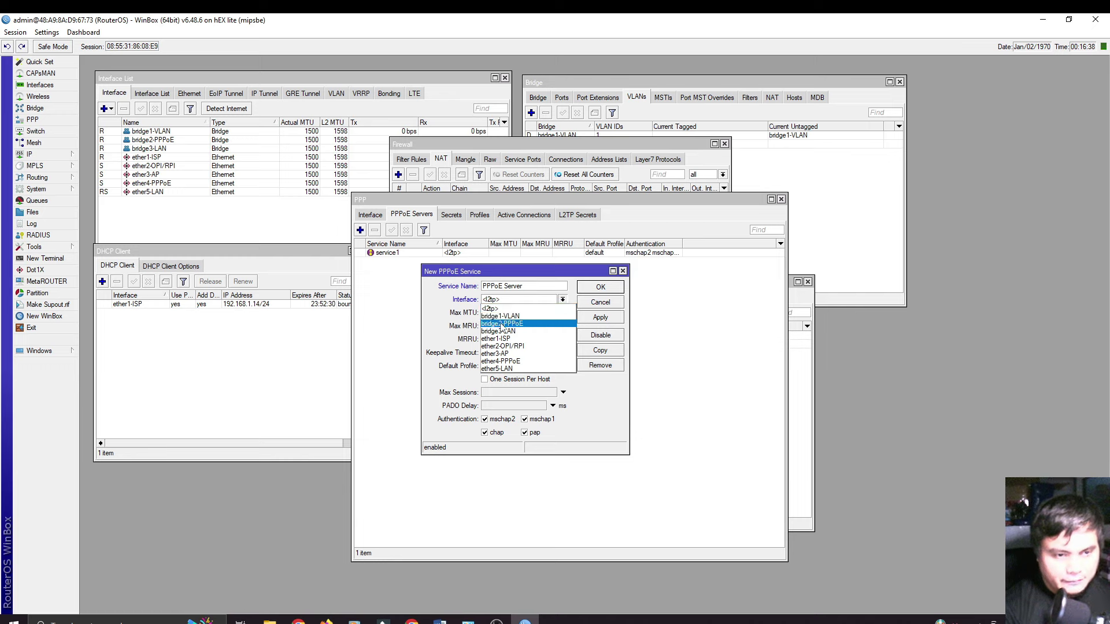
click(522, 326)
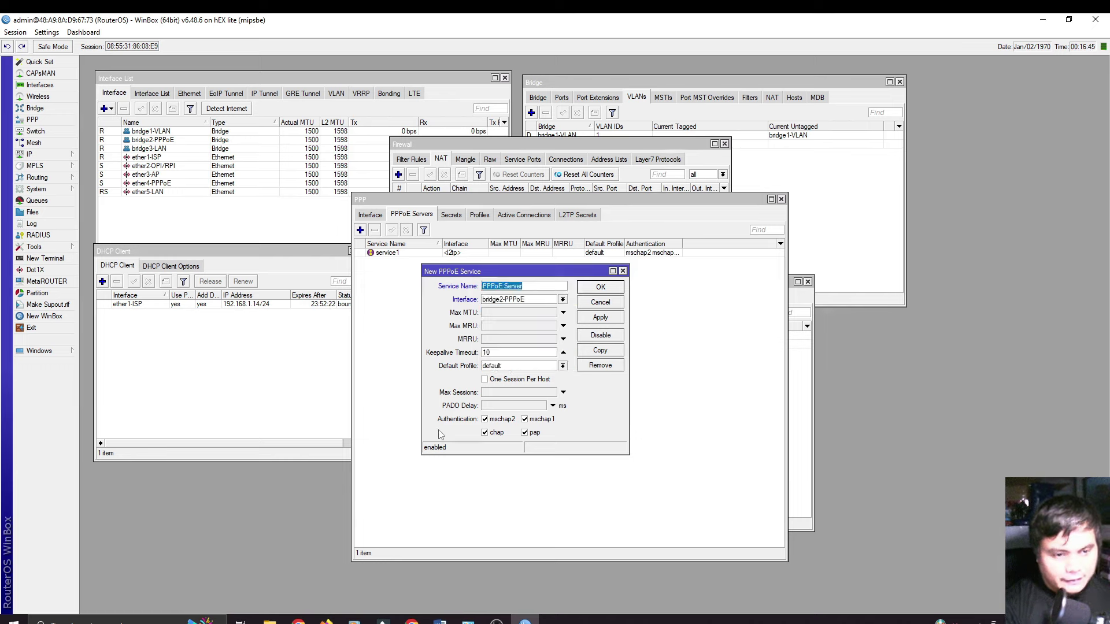
click(488, 381)
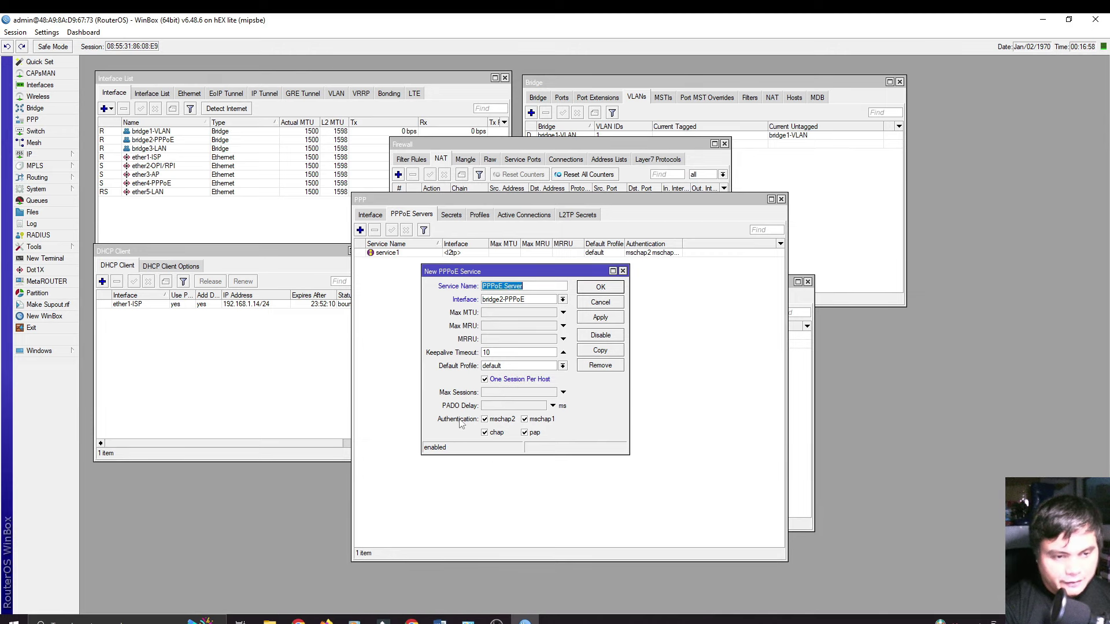
click(485, 419)
click(485, 433)
click(525, 420)
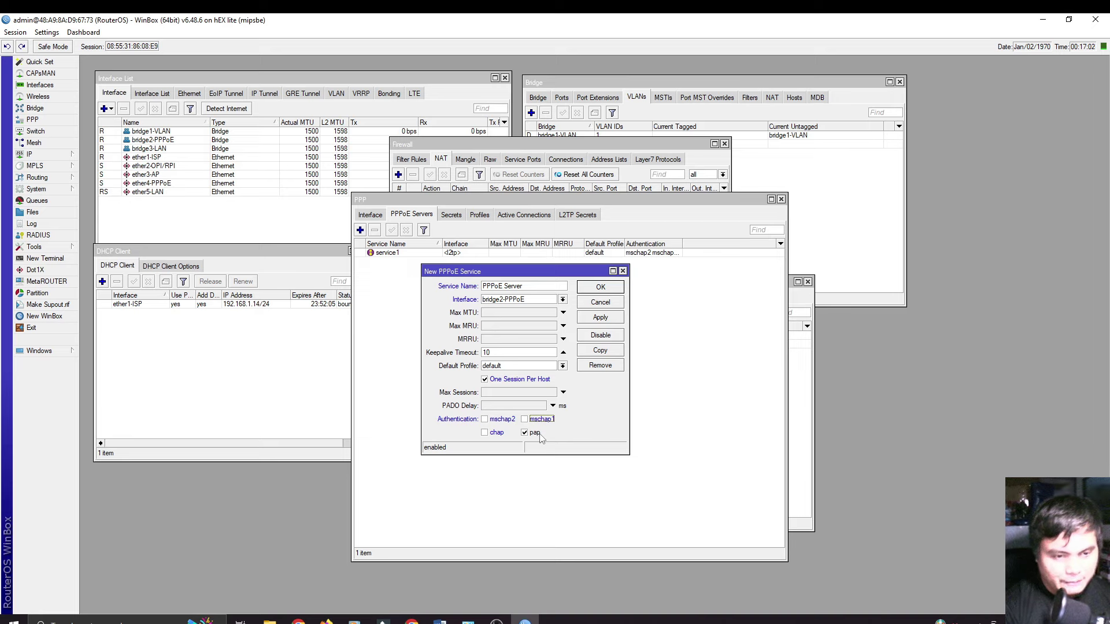
click(602, 319)
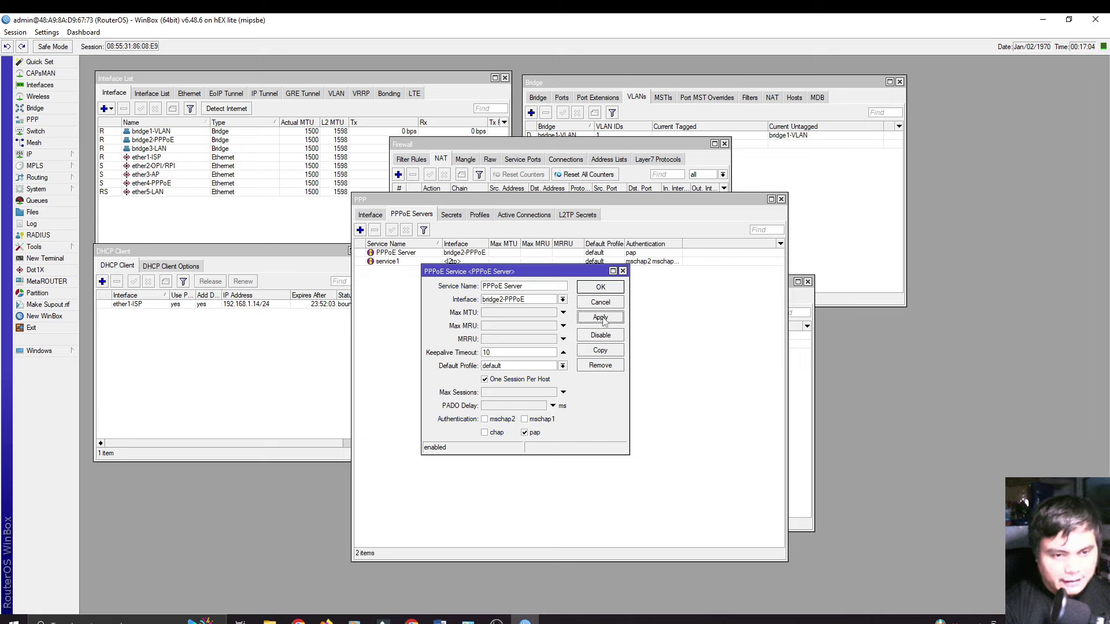
click(601, 288)
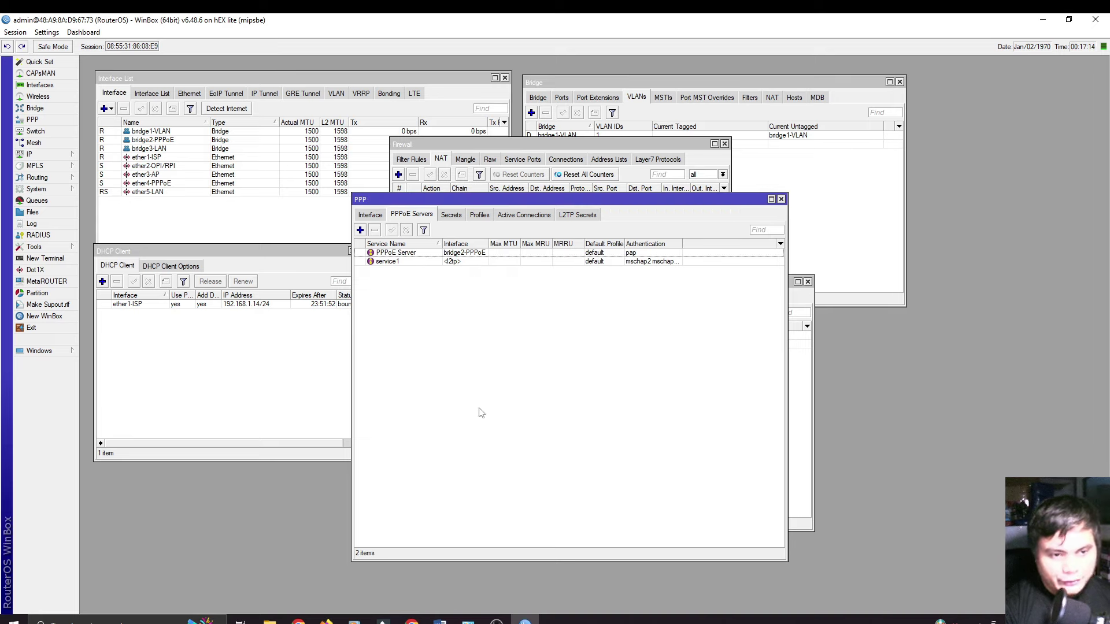
Step: Start a new PPP profile 5M-Profile with local address 192.168.100.1 and remote pool PPPoE-Pool
click(481, 217)
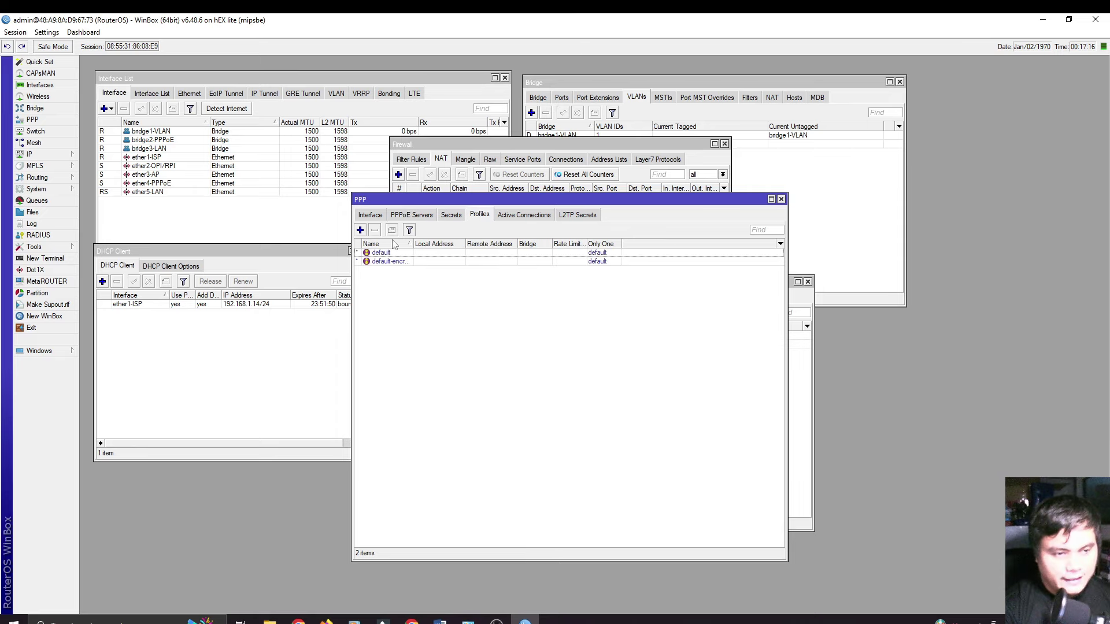
click(360, 231)
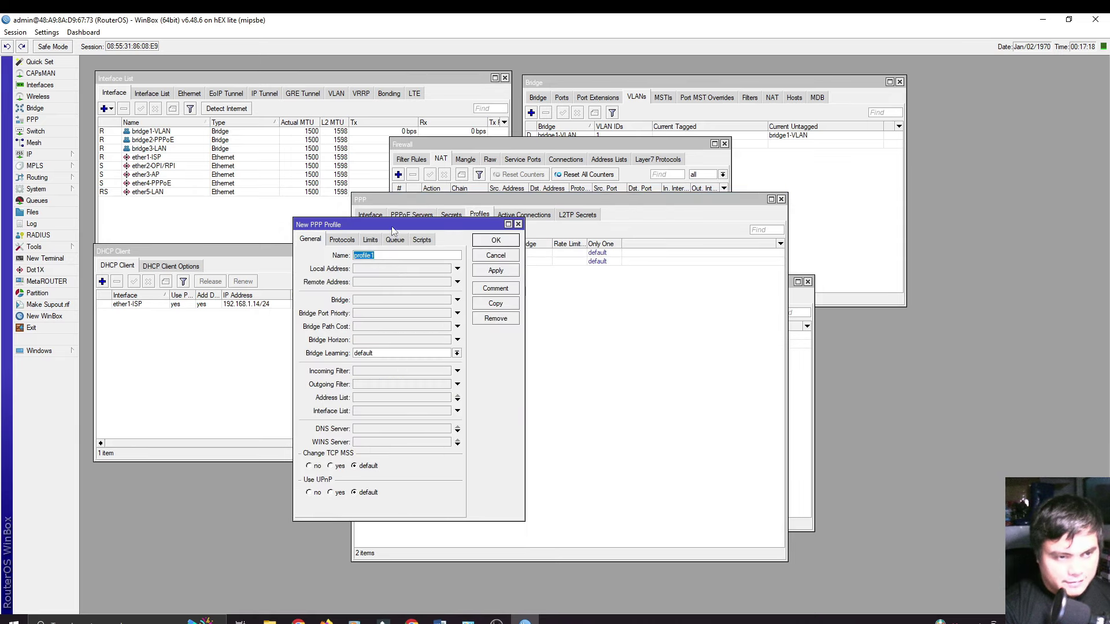
drag(394, 231, 524, 268)
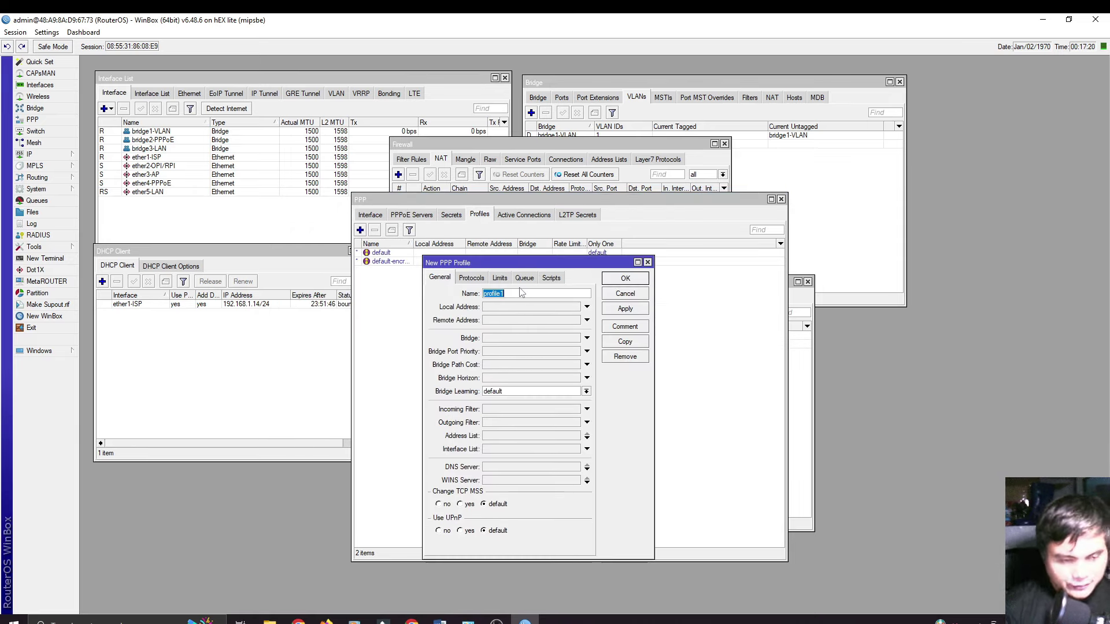
text(5M)
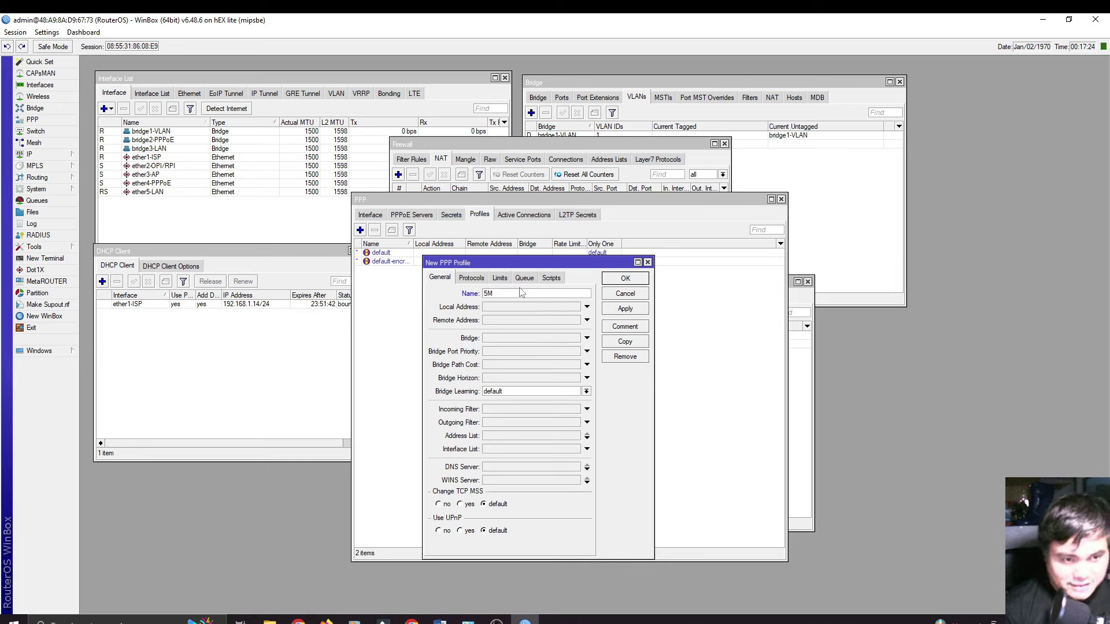
text(-Pro)
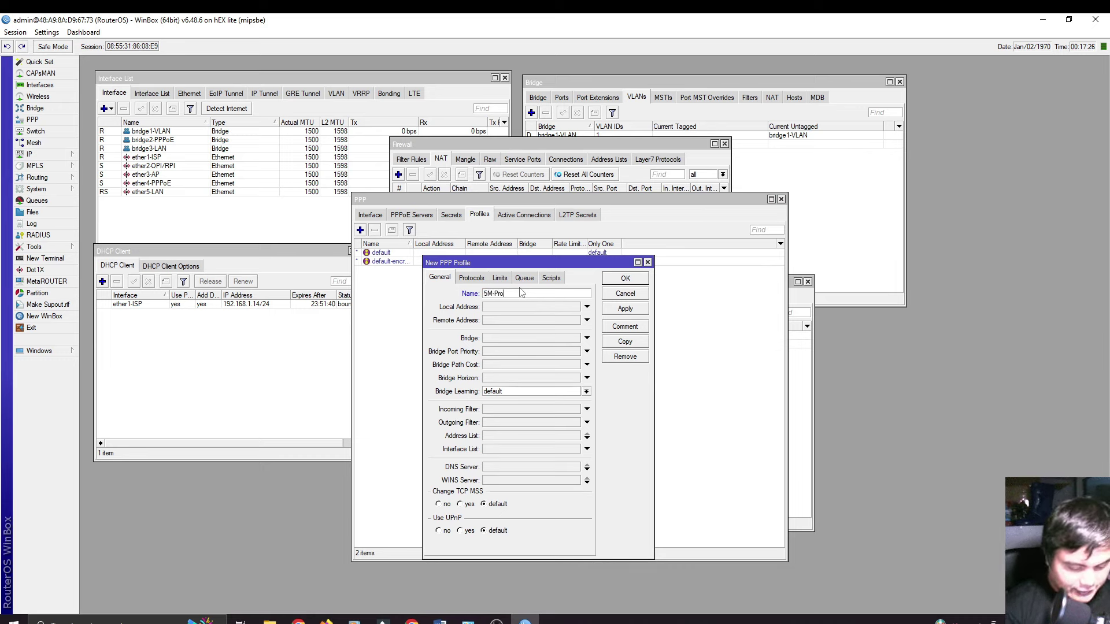
text(file)
click(506, 308)
text(192.168.100.1)
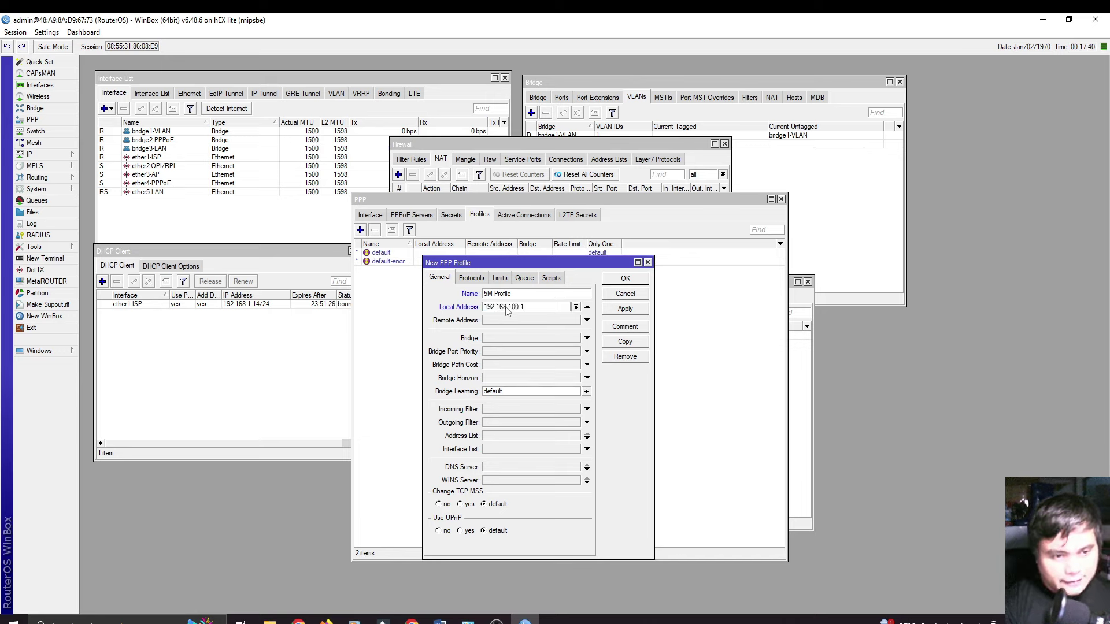
click(521, 321)
click(576, 321)
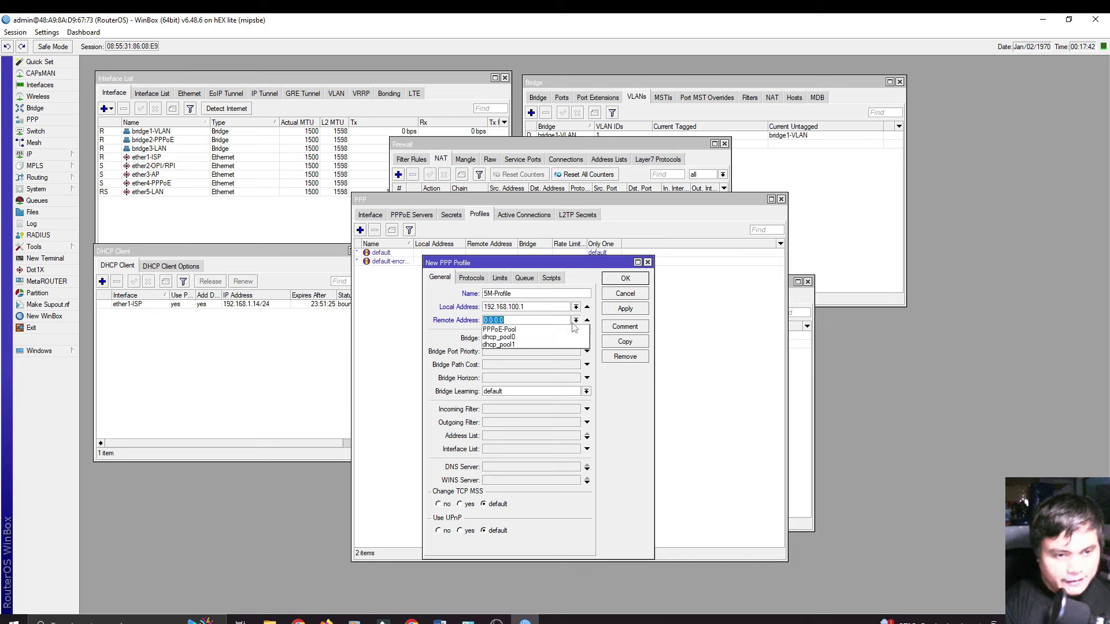
click(528, 330)
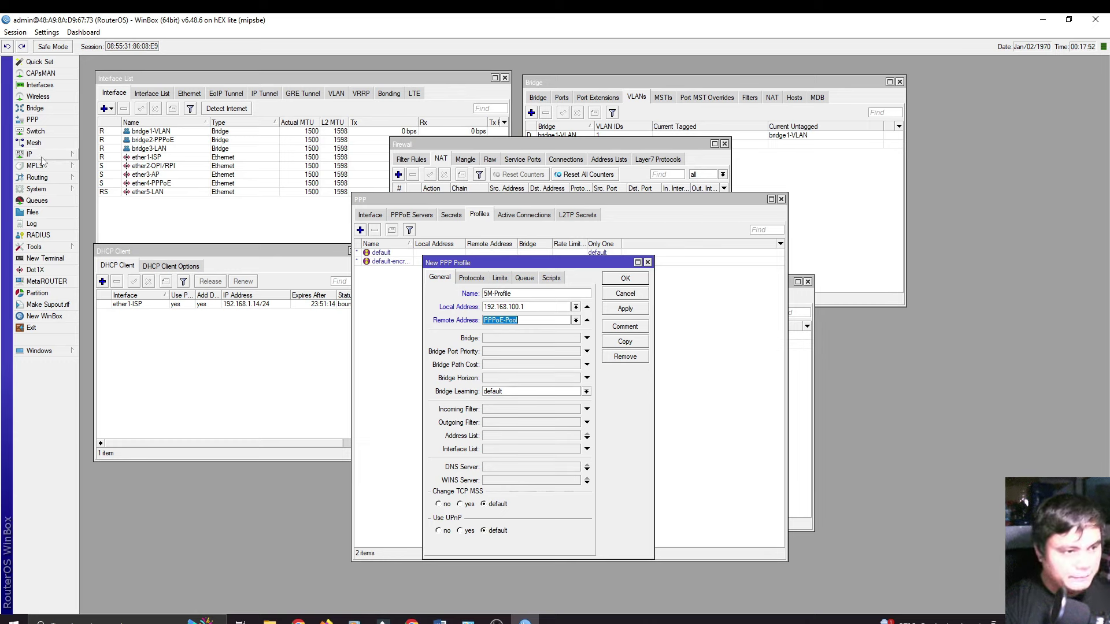
Step: Set the profile's DNS servers to 8.8.8.8 and 8.8.4.4
click(34, 154)
click(113, 318)
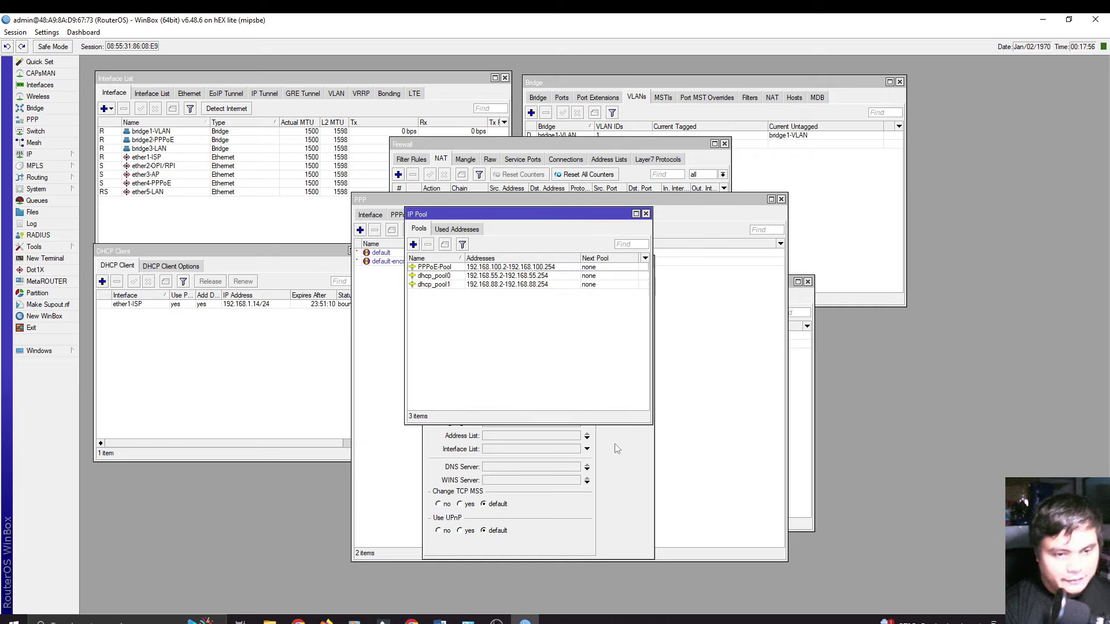
click(626, 453)
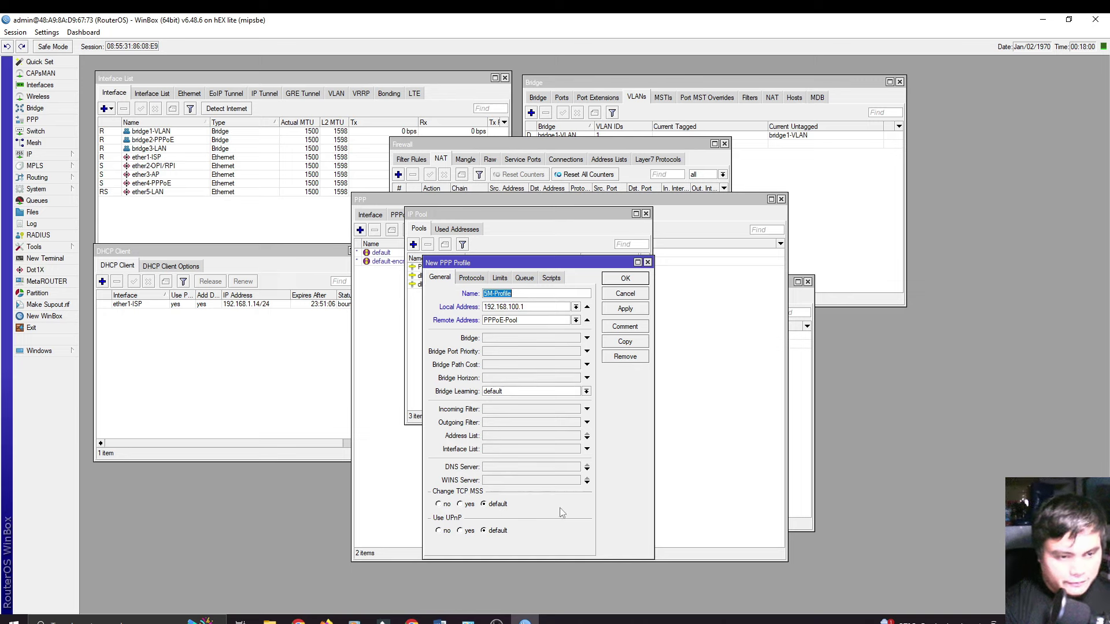
click(502, 467)
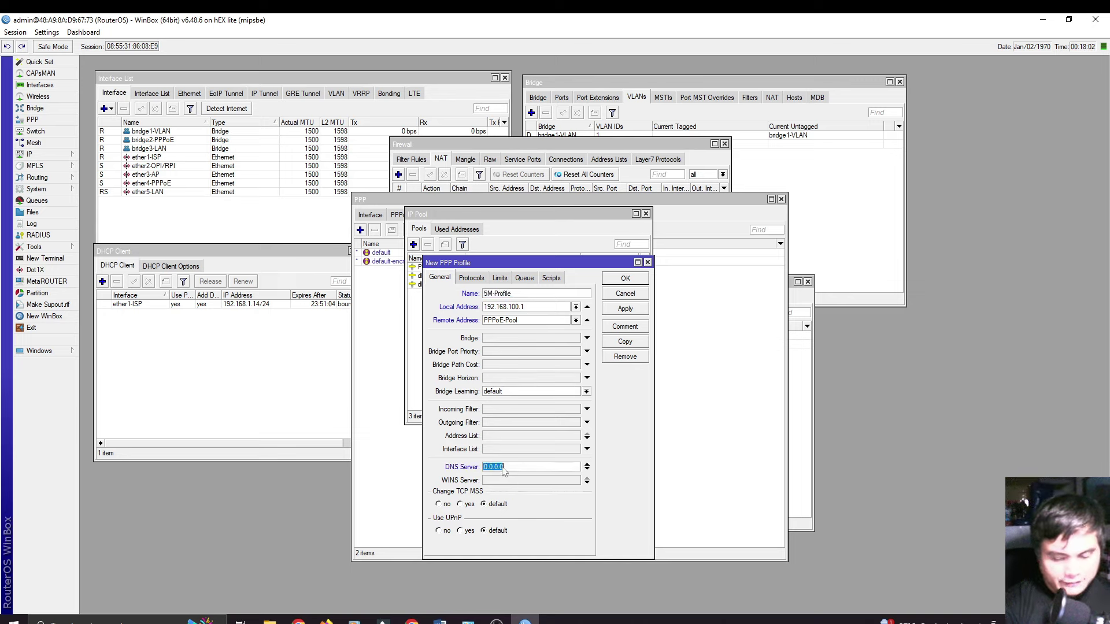
text(8.8.8.8)
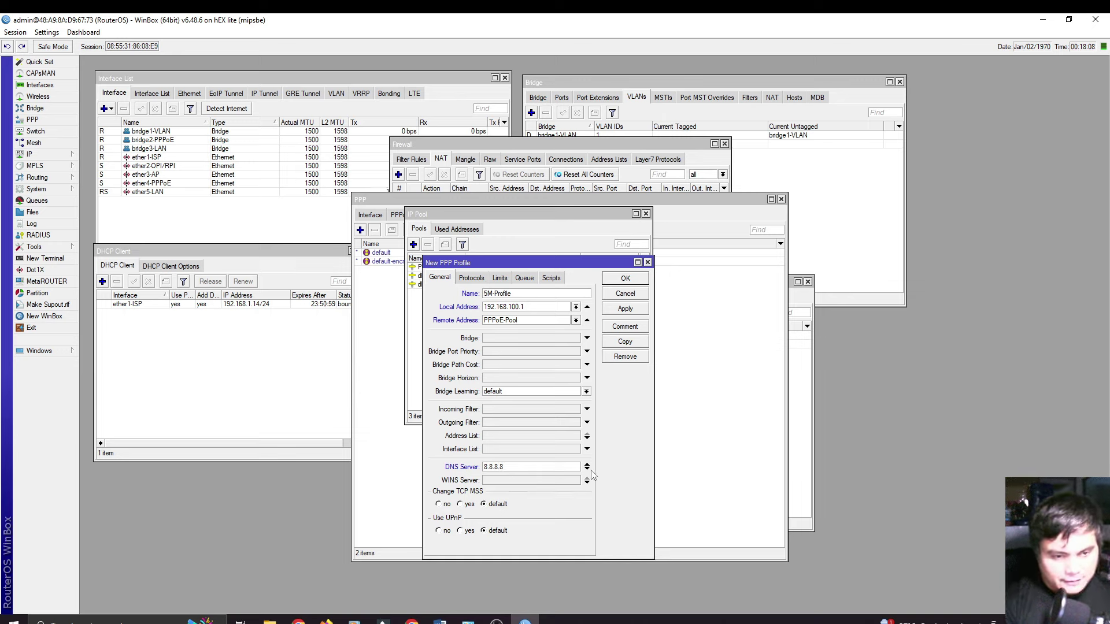
click(587, 470)
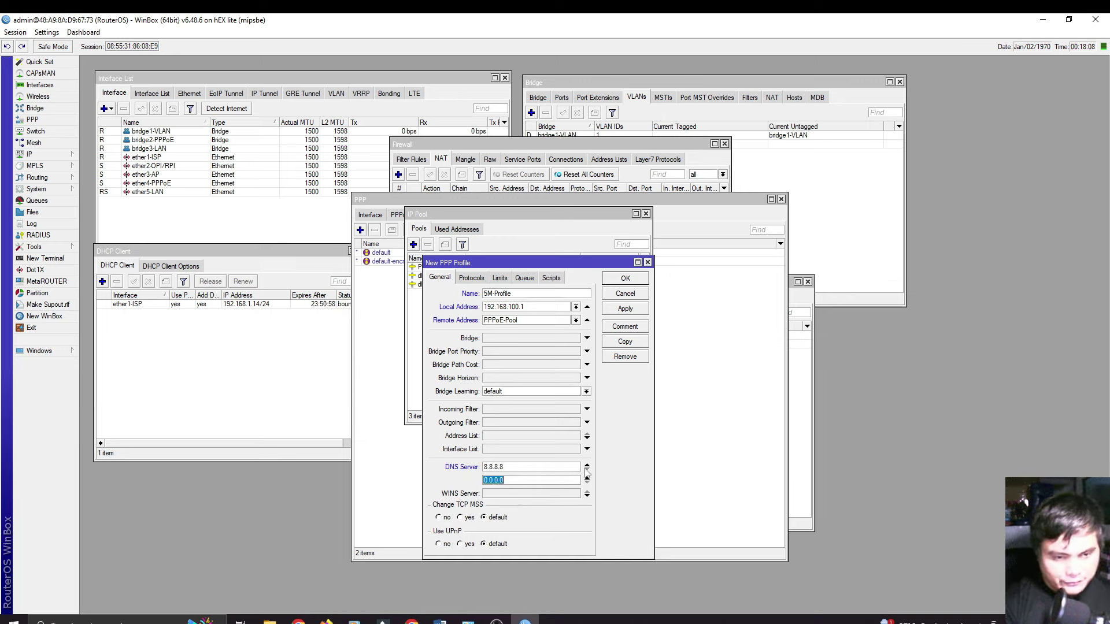
text(8.8.4.4)
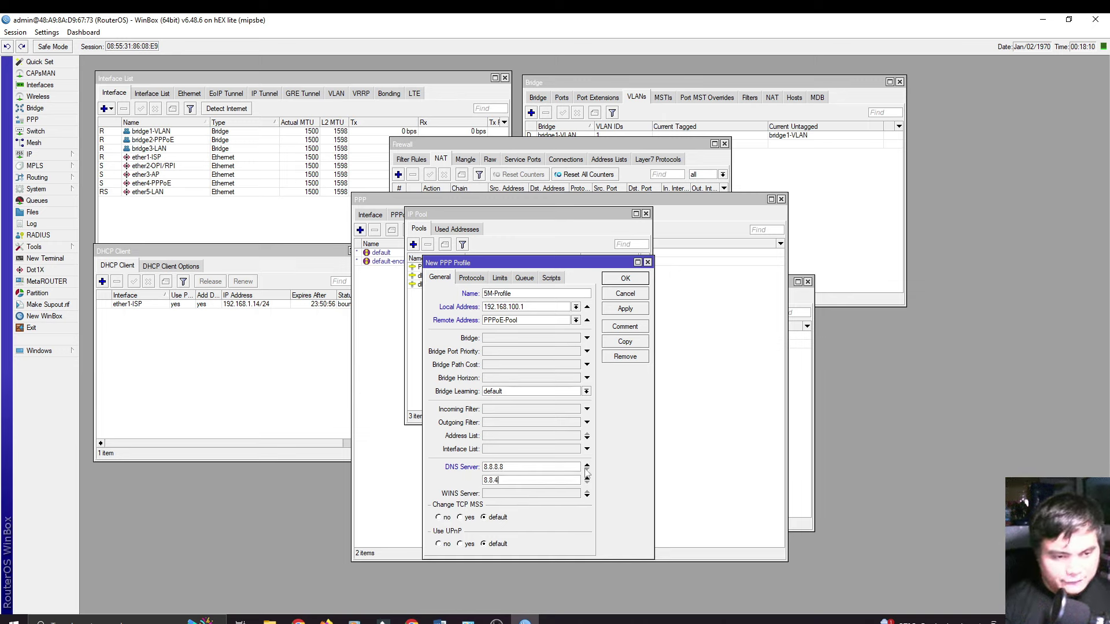
Step: Give the profile a 5M/5M rate limit and apply it
click(500, 279)
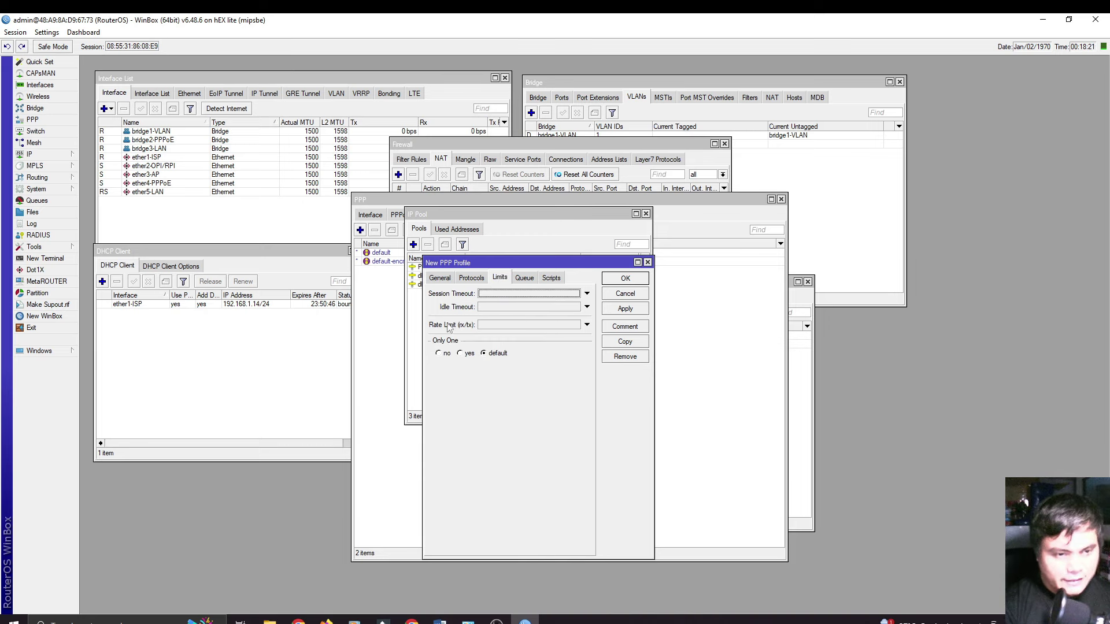
click(492, 325)
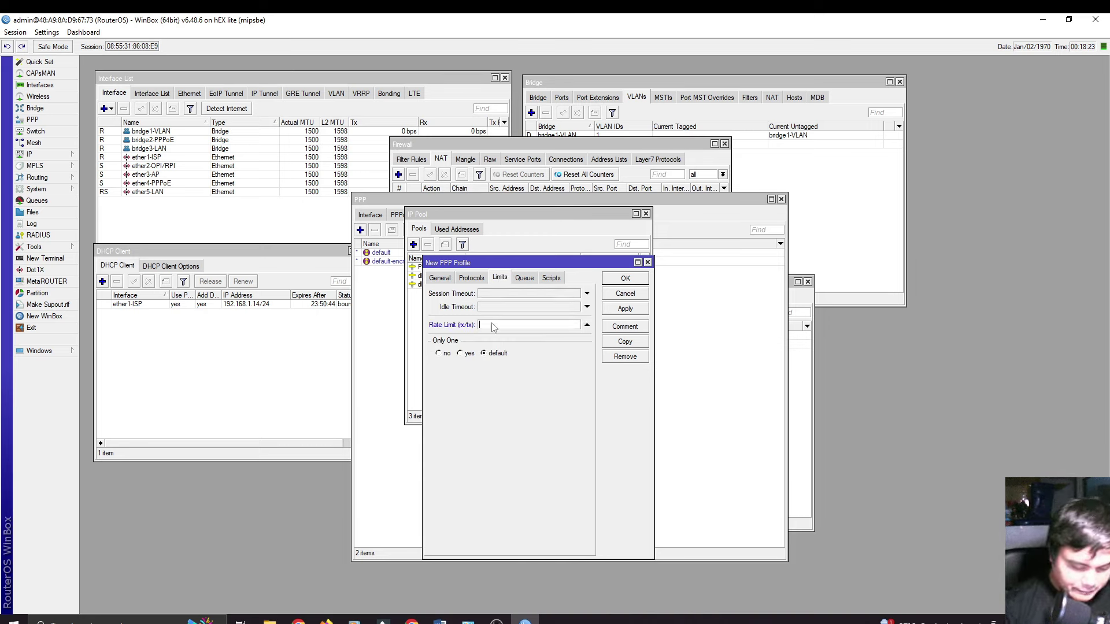
text(5M)
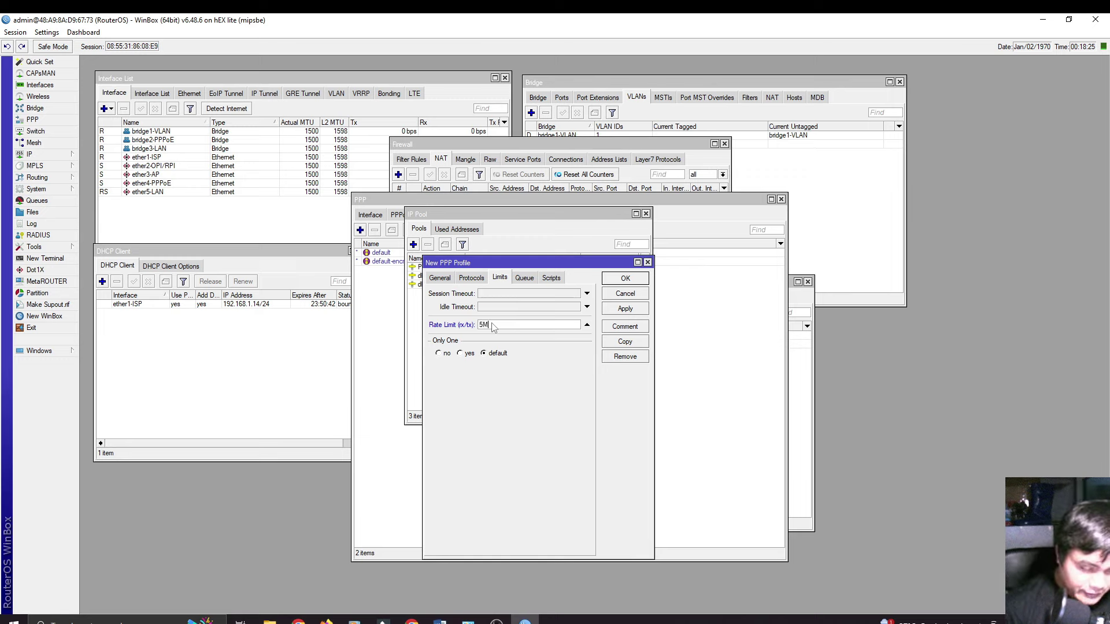
text(/5M)
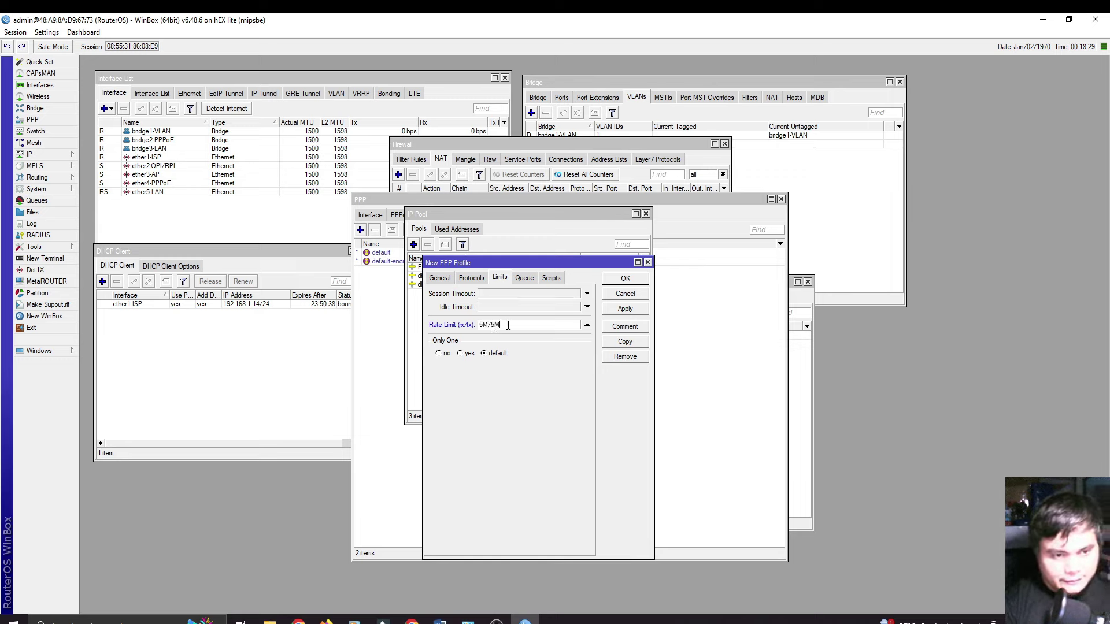
click(617, 311)
Step: Close the 5M-Profile settings, then reopen 5M-Profile and duplicate it
click(624, 281)
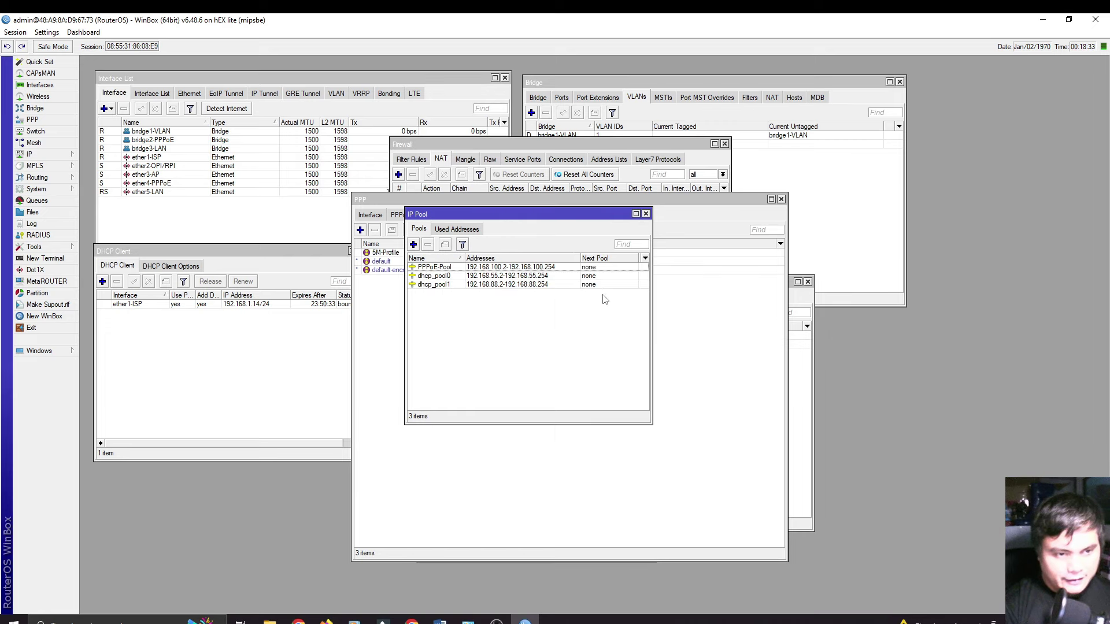
click(682, 210)
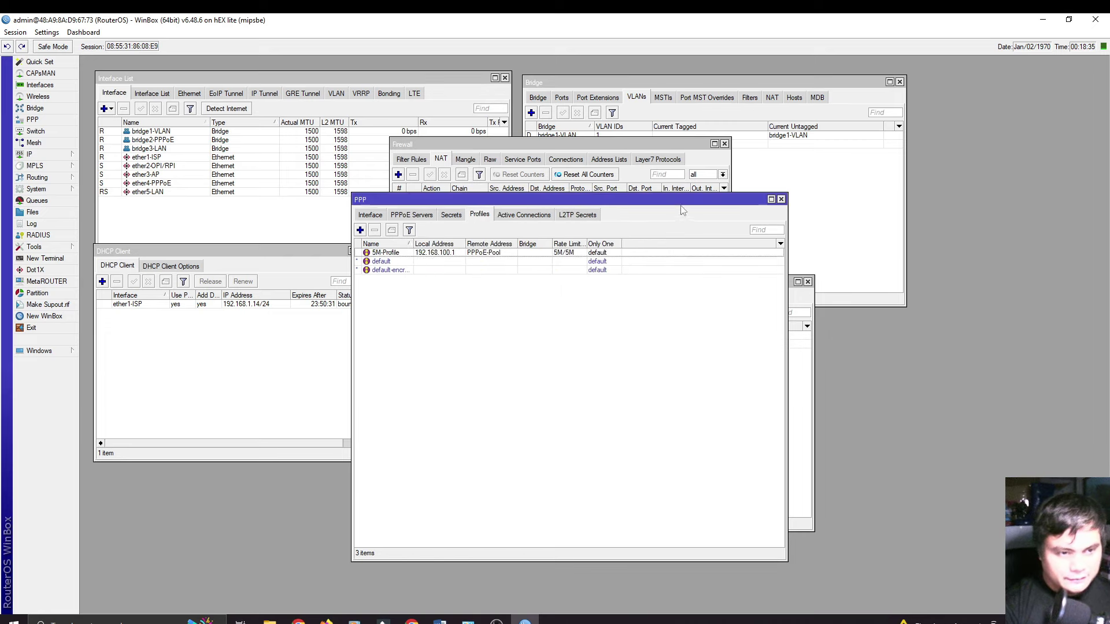
click(394, 254)
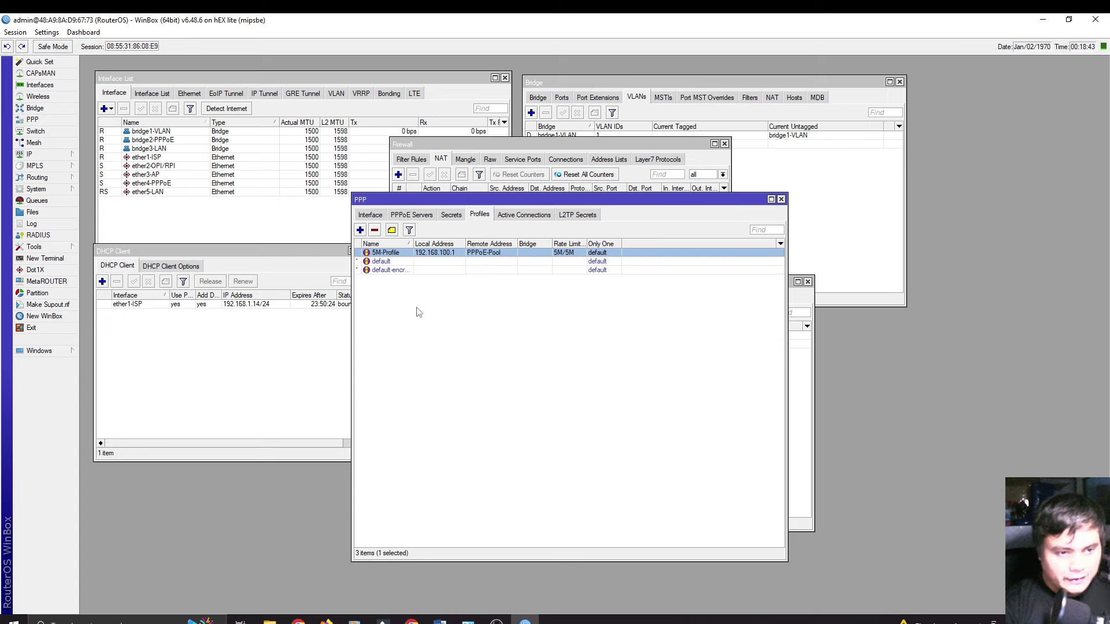
double_click(450, 256)
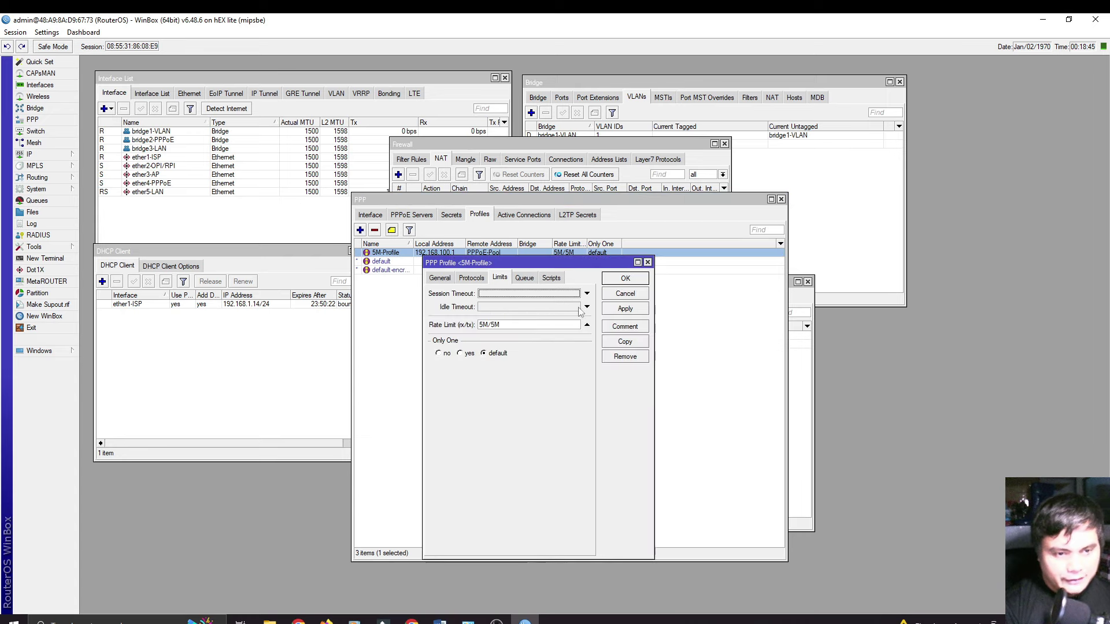
click(630, 342)
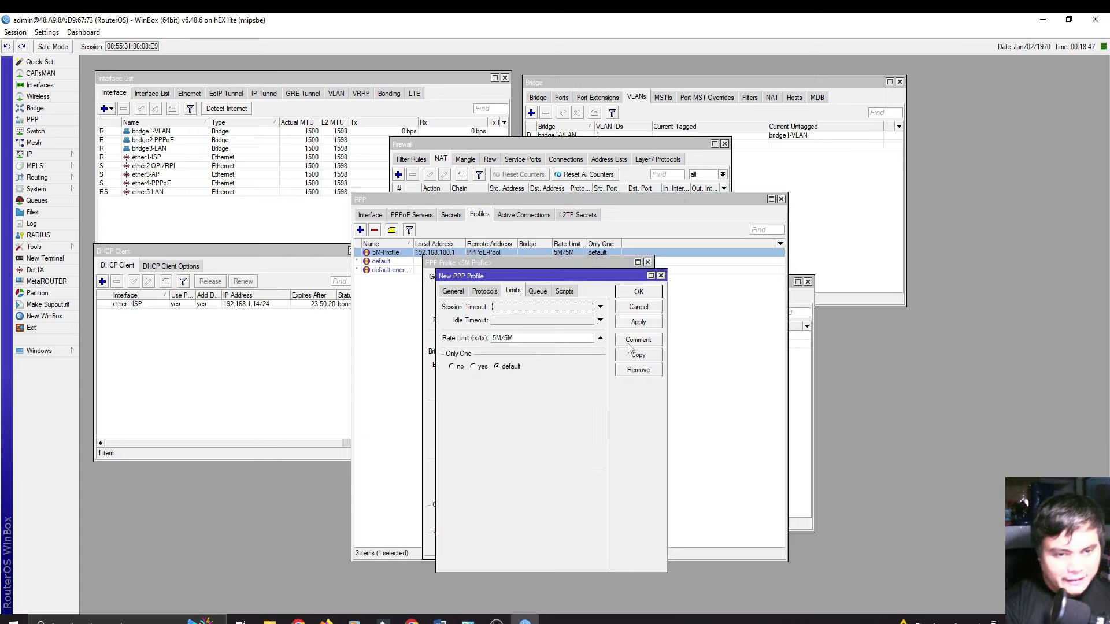
Step: Rename the copy to 10M-Profile with a 10M/10M rate limit and save it
click(454, 291)
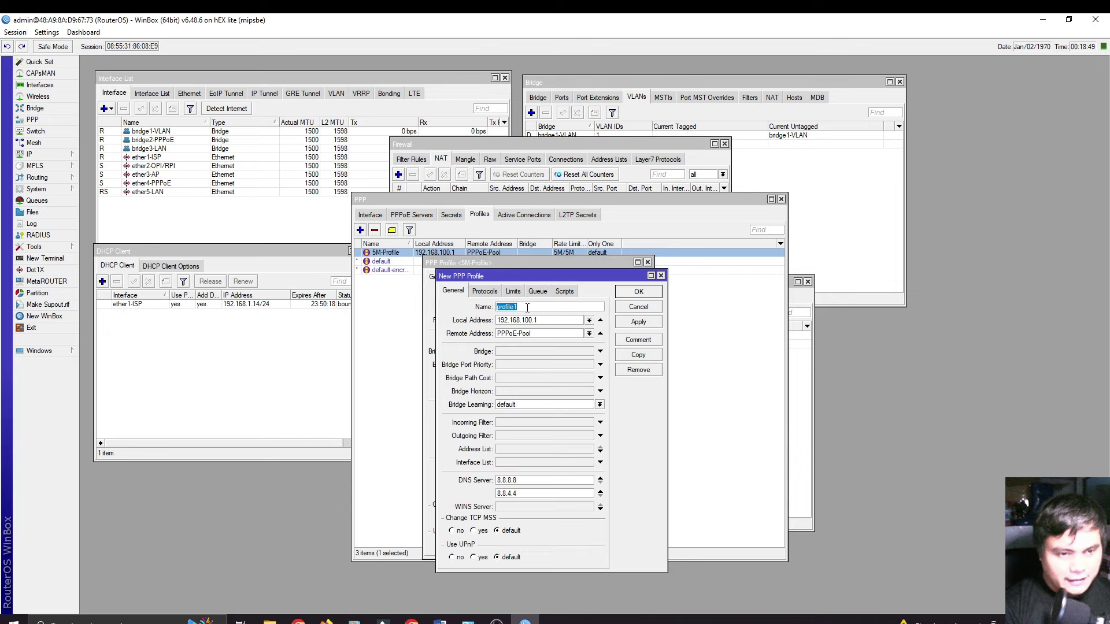
text(10)
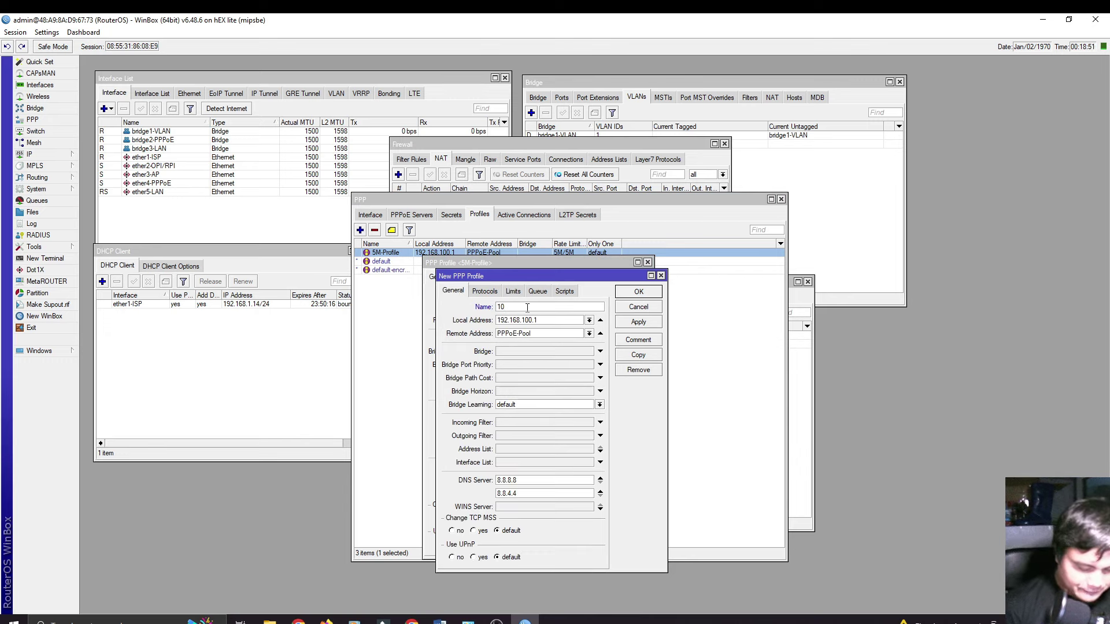
text(M-Profi)
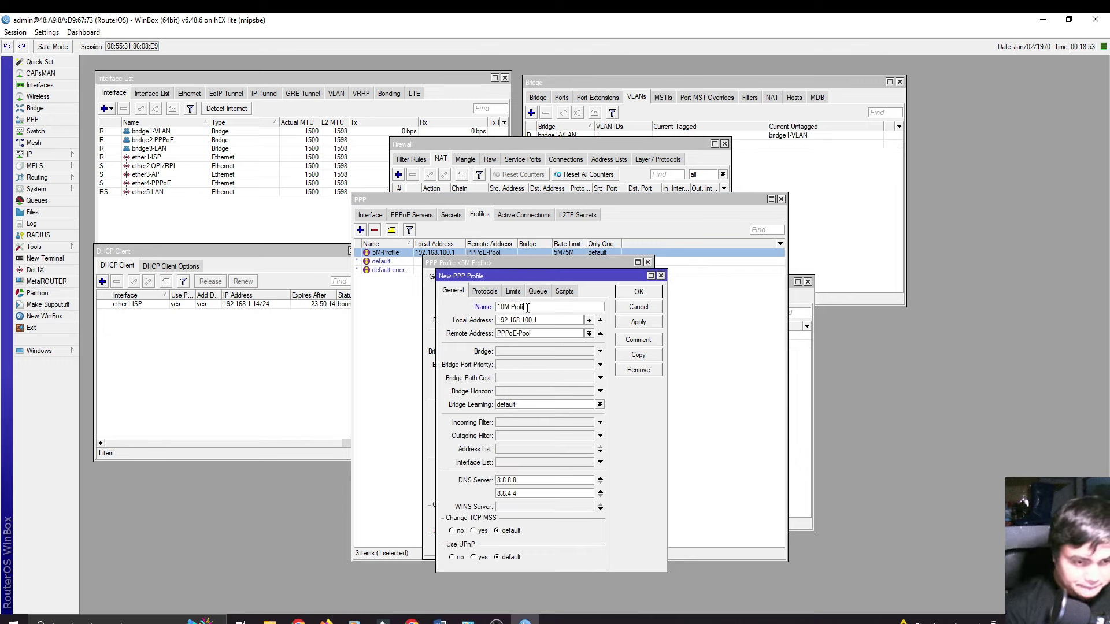
text(le)
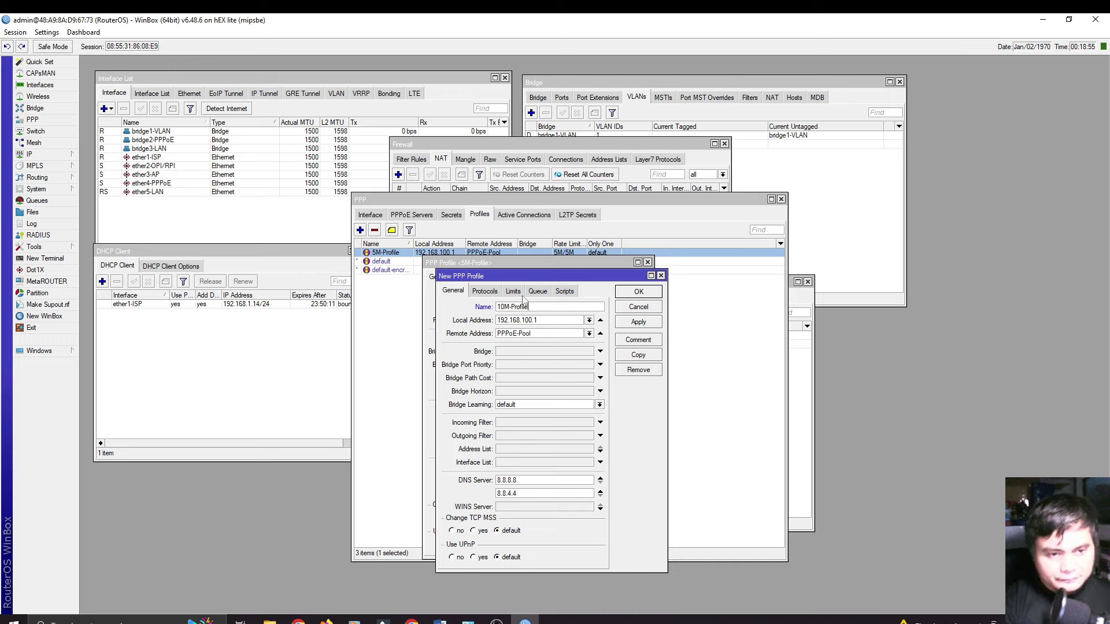
click(520, 293)
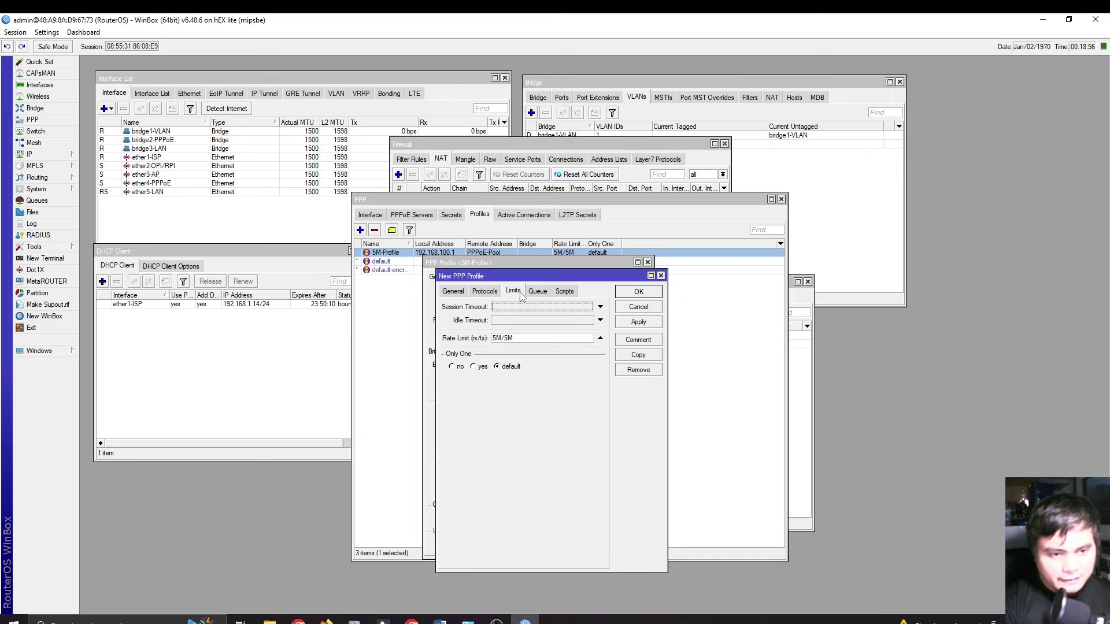
click(493, 339)
text(10)
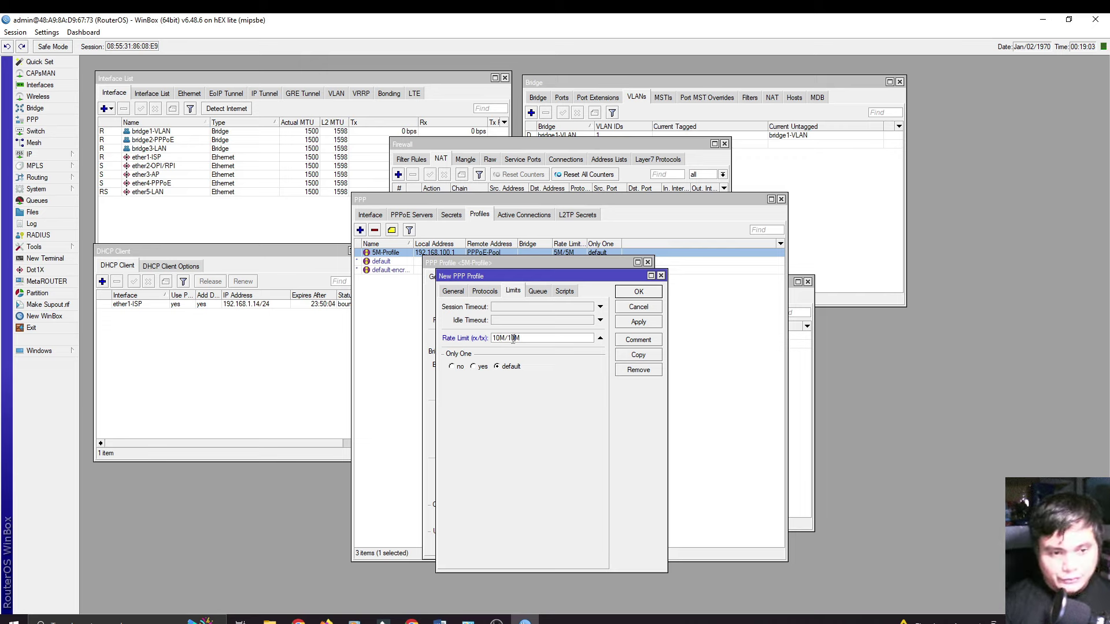
click(638, 323)
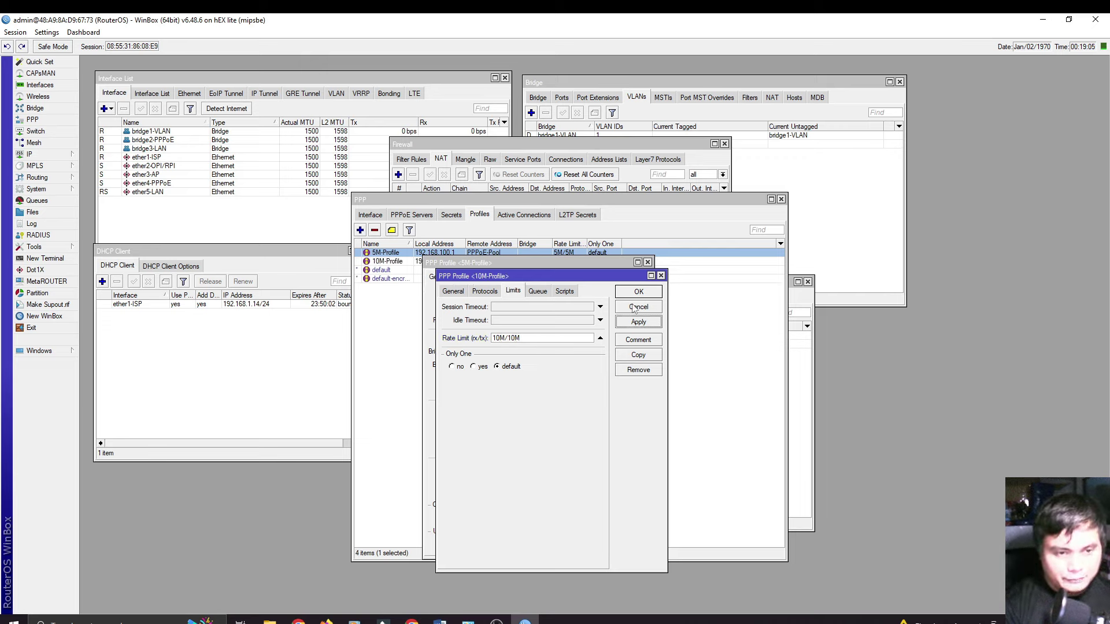
click(636, 293)
click(620, 279)
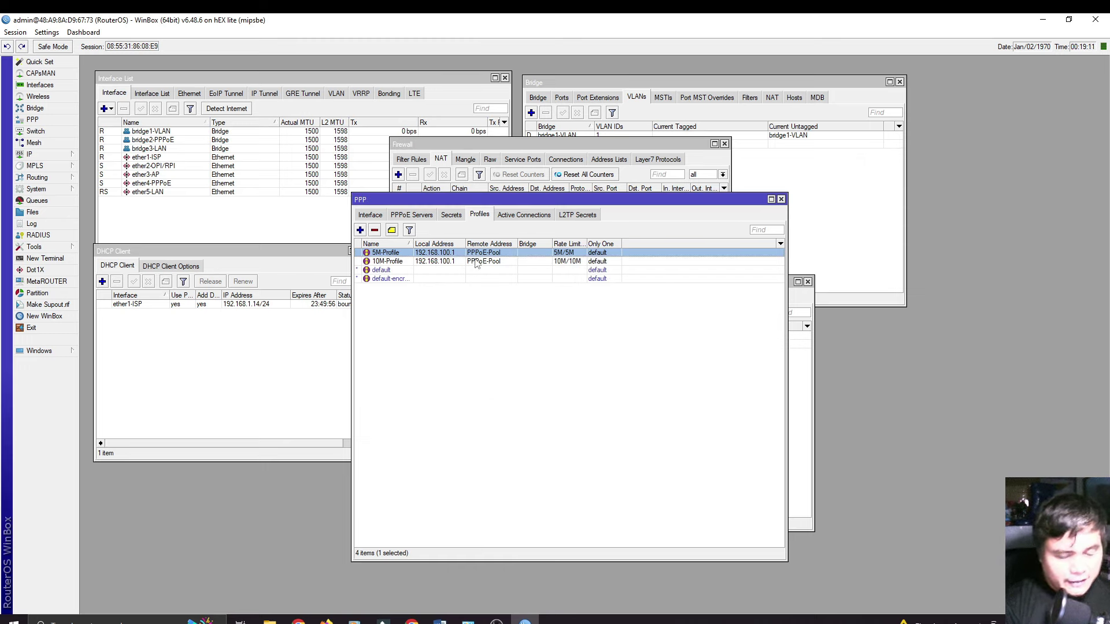
Step: Start a new PPP secret named client1 and enter its password
click(452, 215)
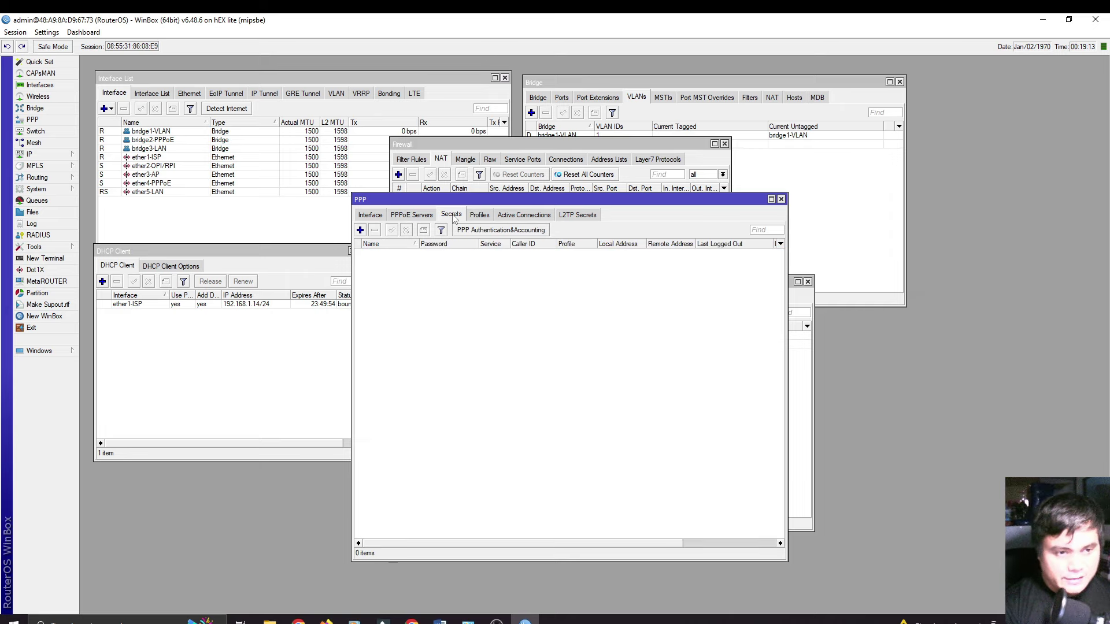
click(360, 230)
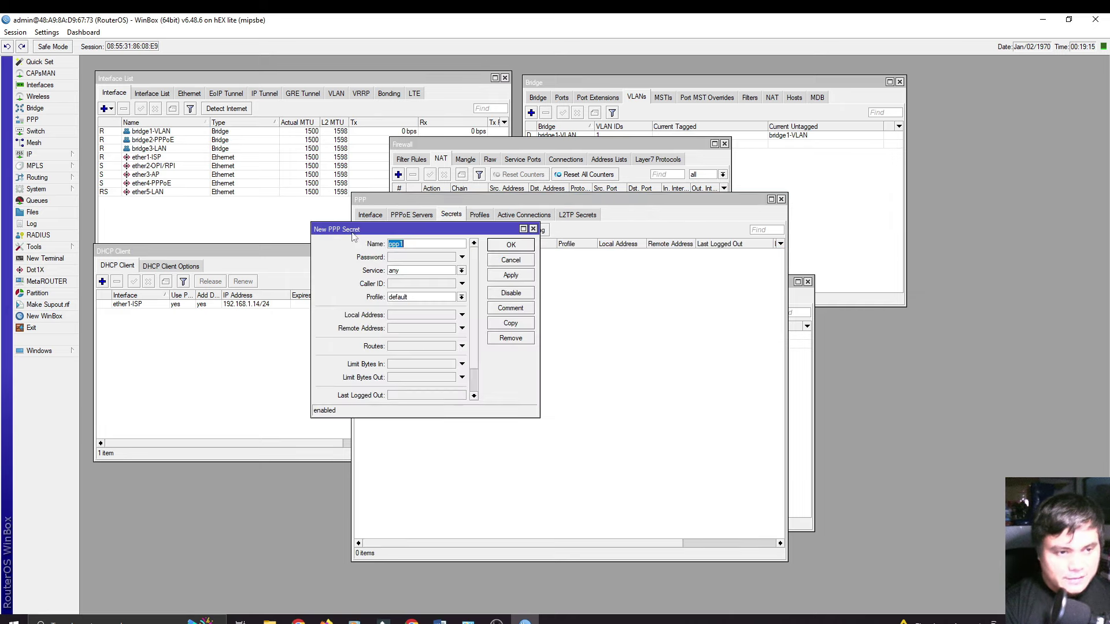
drag(401, 227, 487, 280)
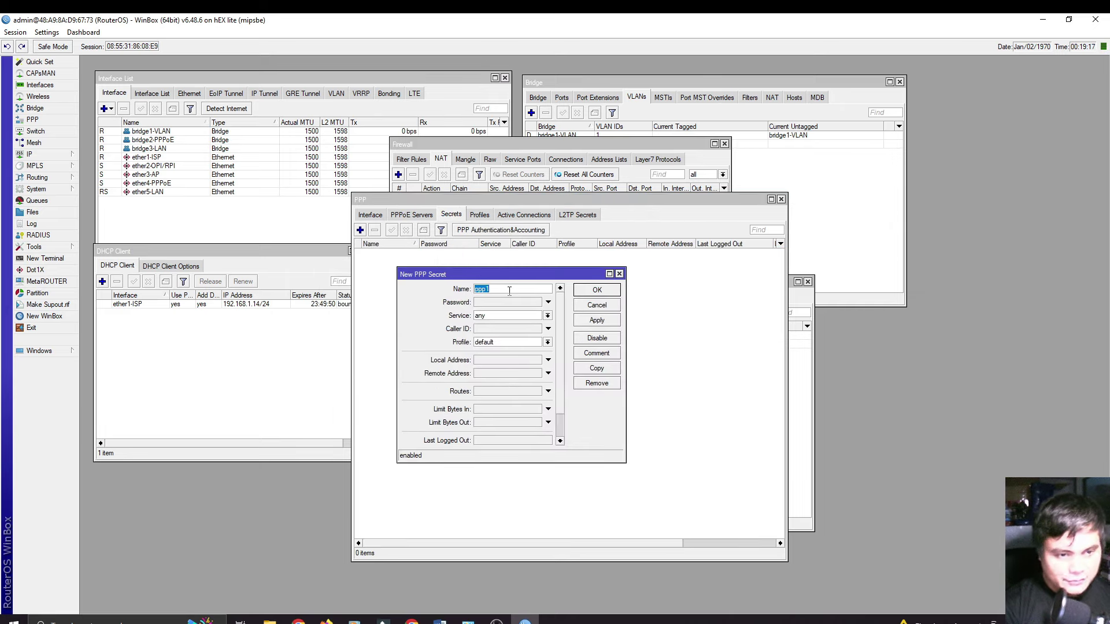
text(client1)
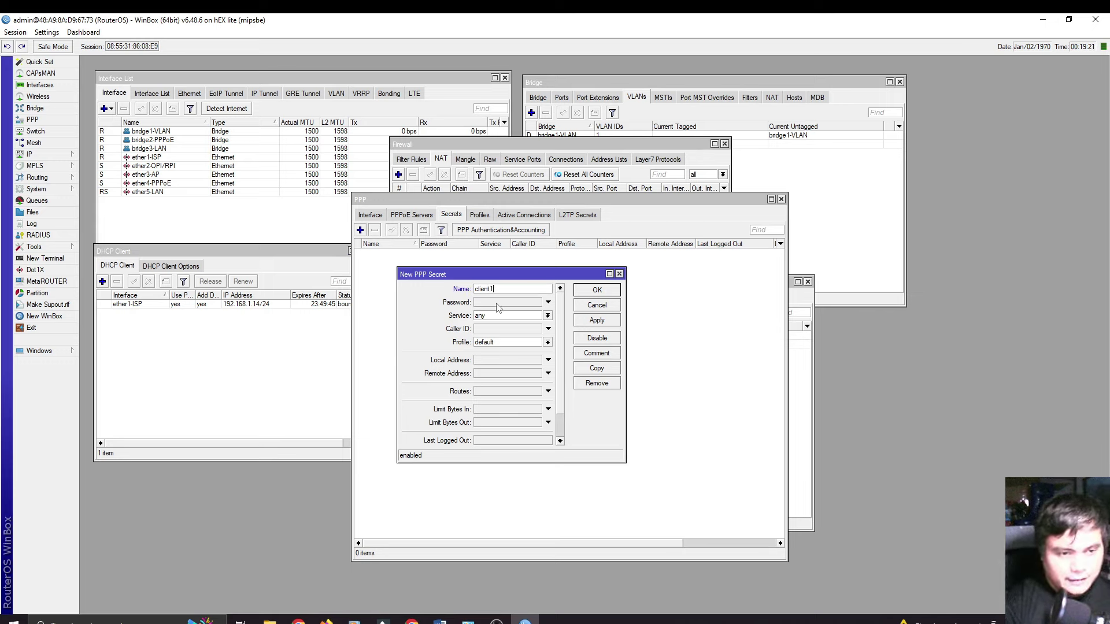
click(498, 305)
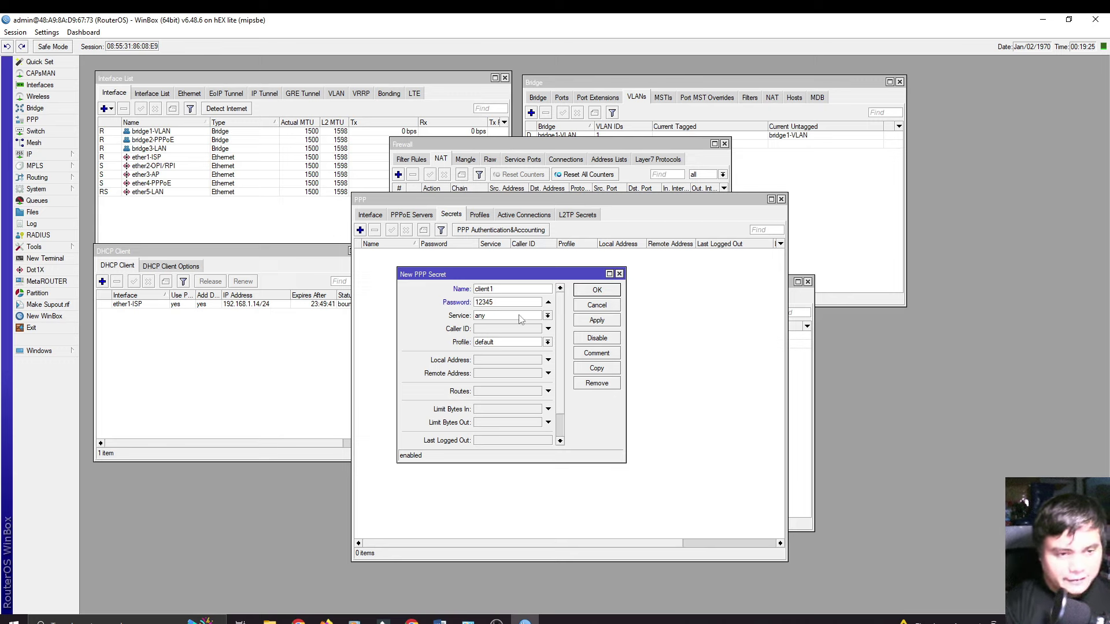
Step: Restrict the secret to the pppoe service with 5M-Profile, save it, and widen the Name column
click(548, 317)
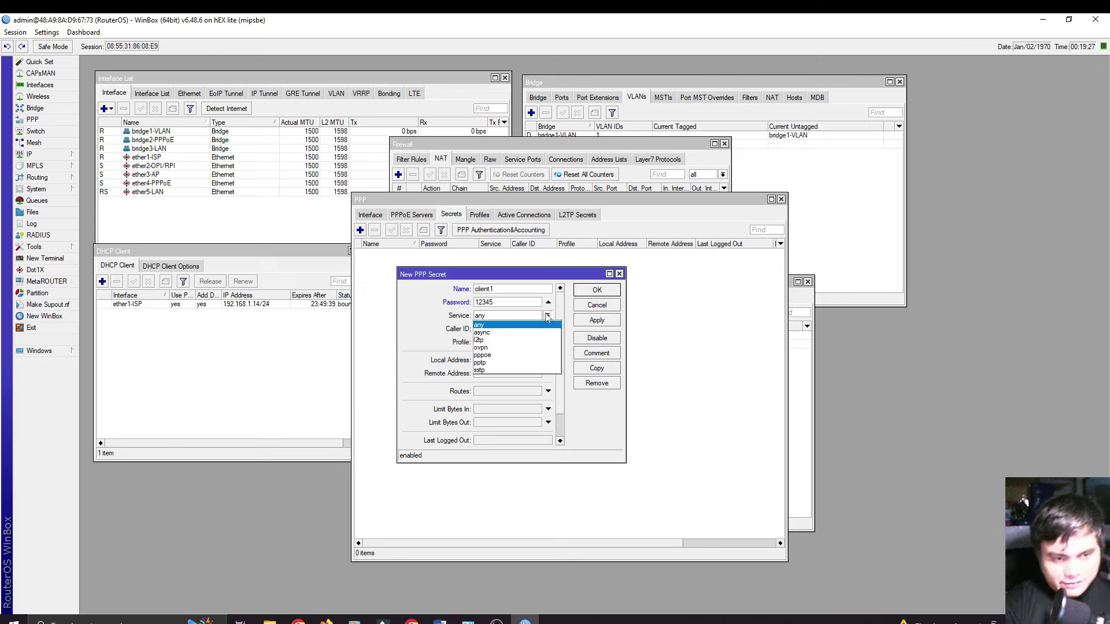
click(494, 354)
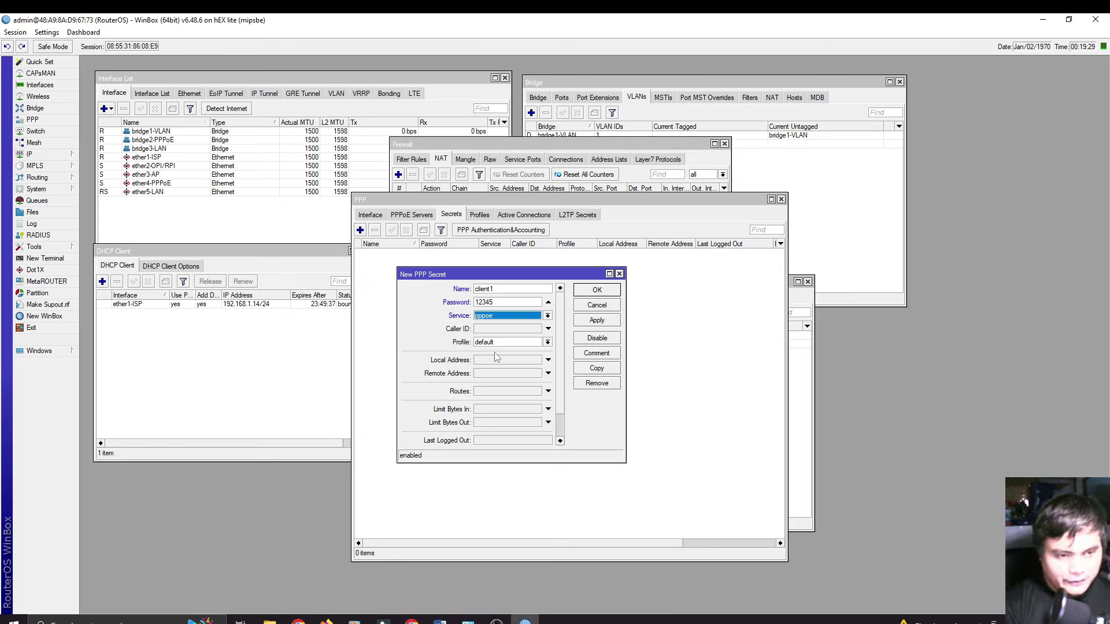
click(547, 343)
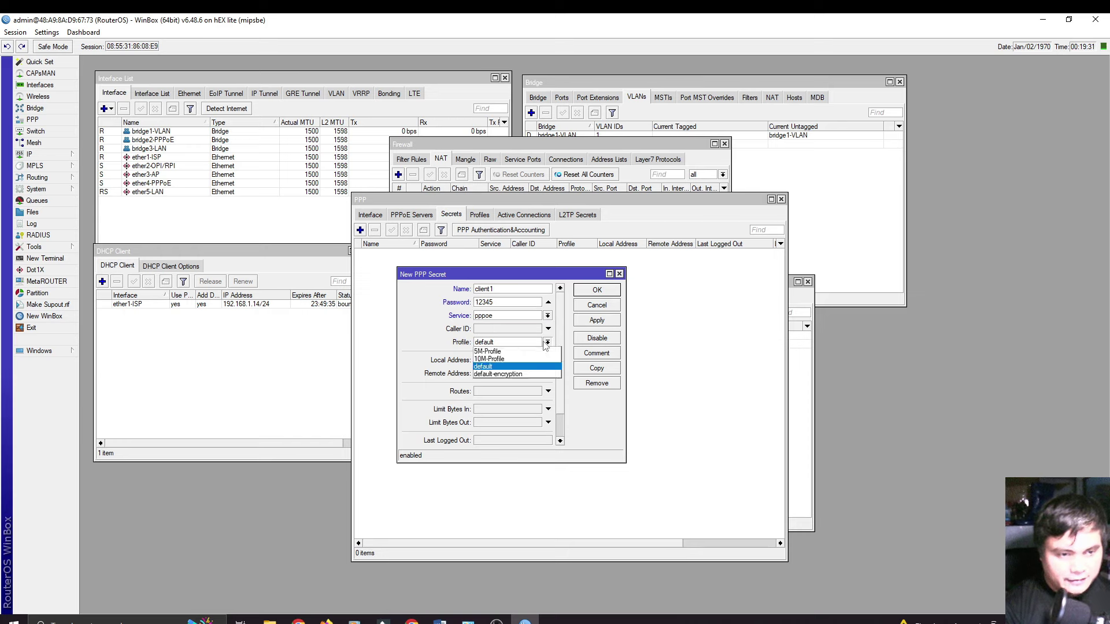
click(508, 353)
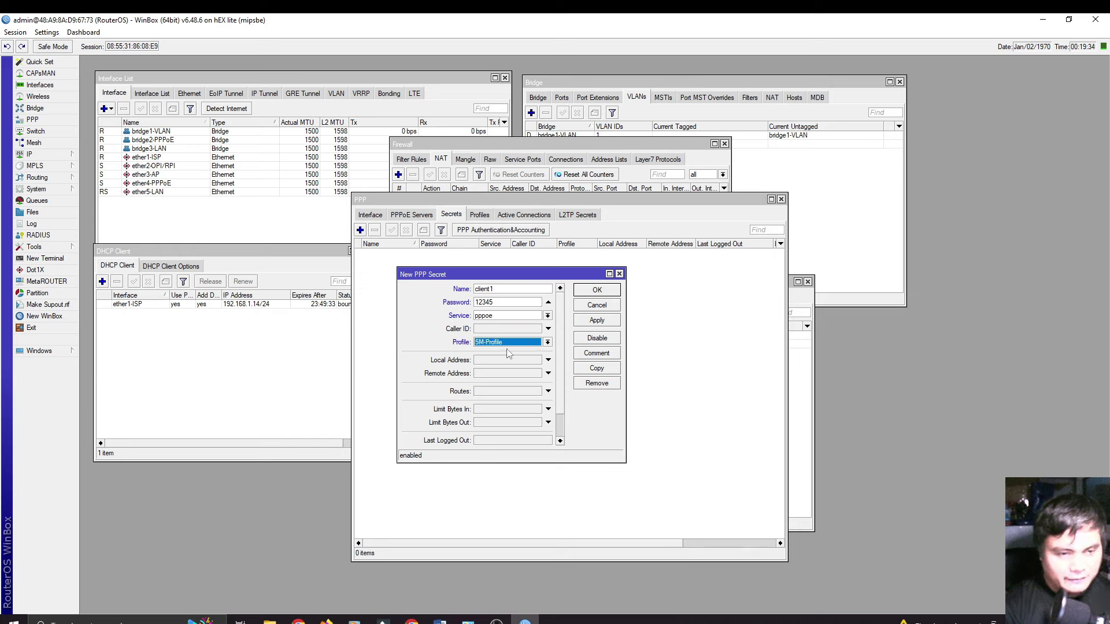
click(547, 342)
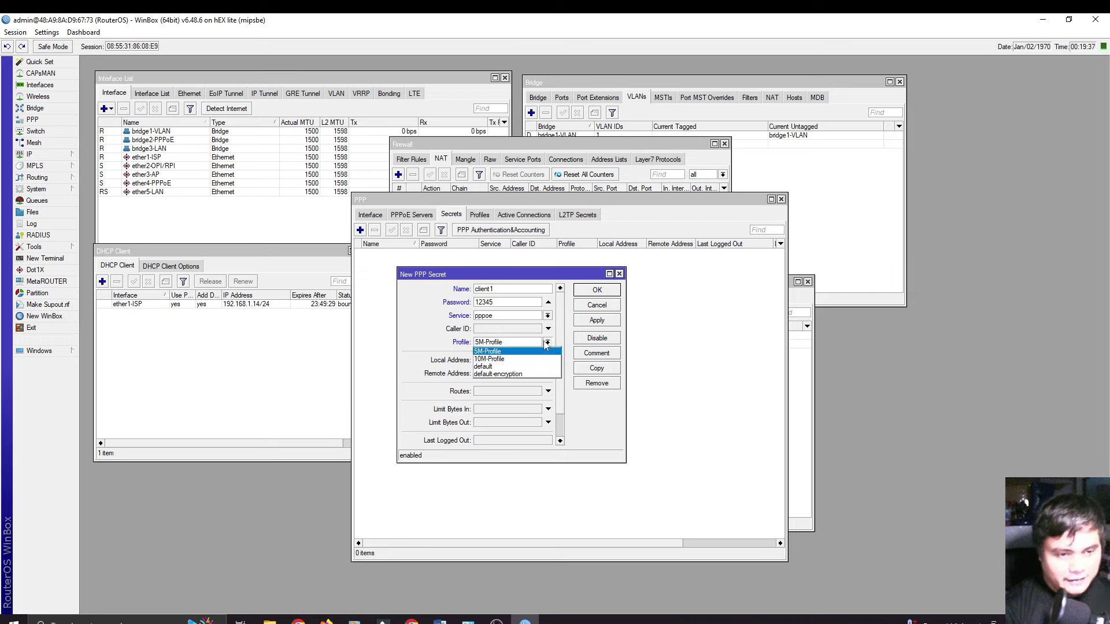
click(501, 352)
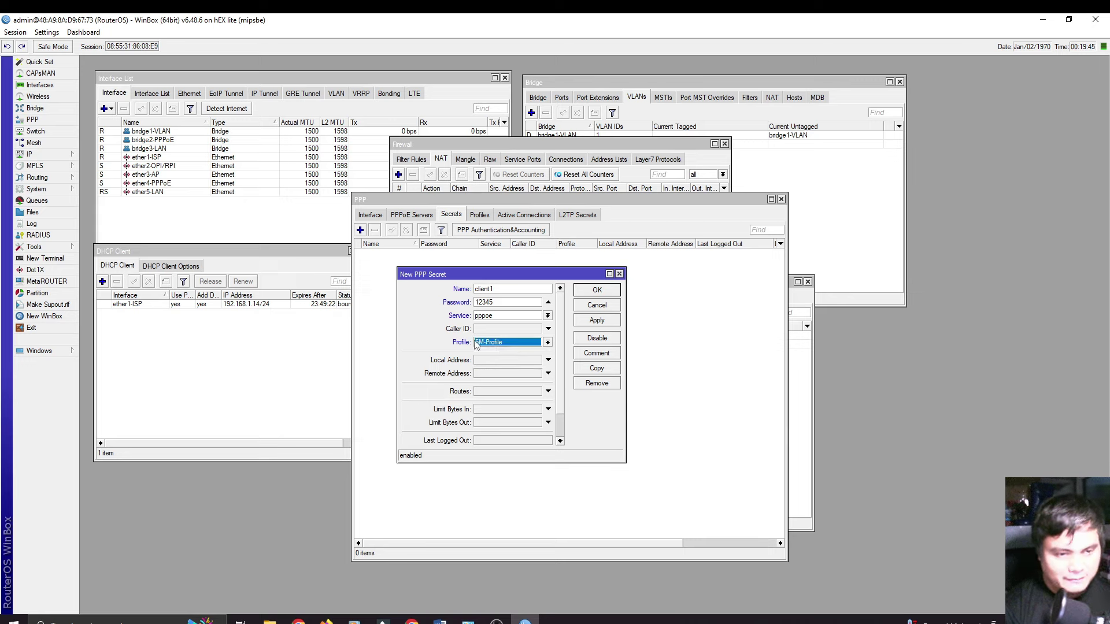
click(588, 292)
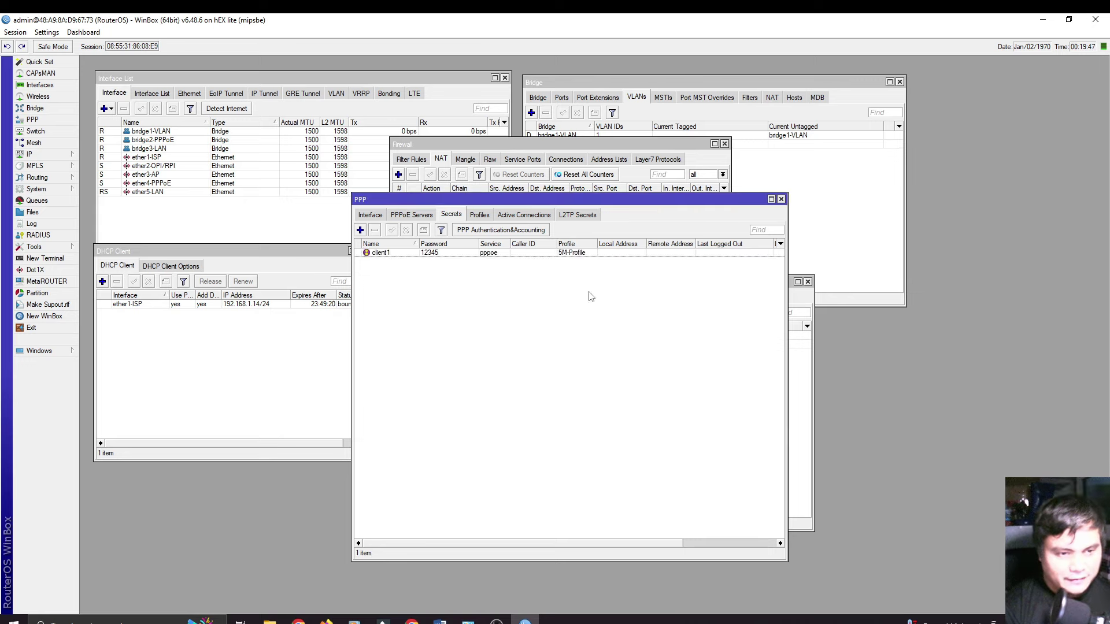
drag(418, 244, 505, 240)
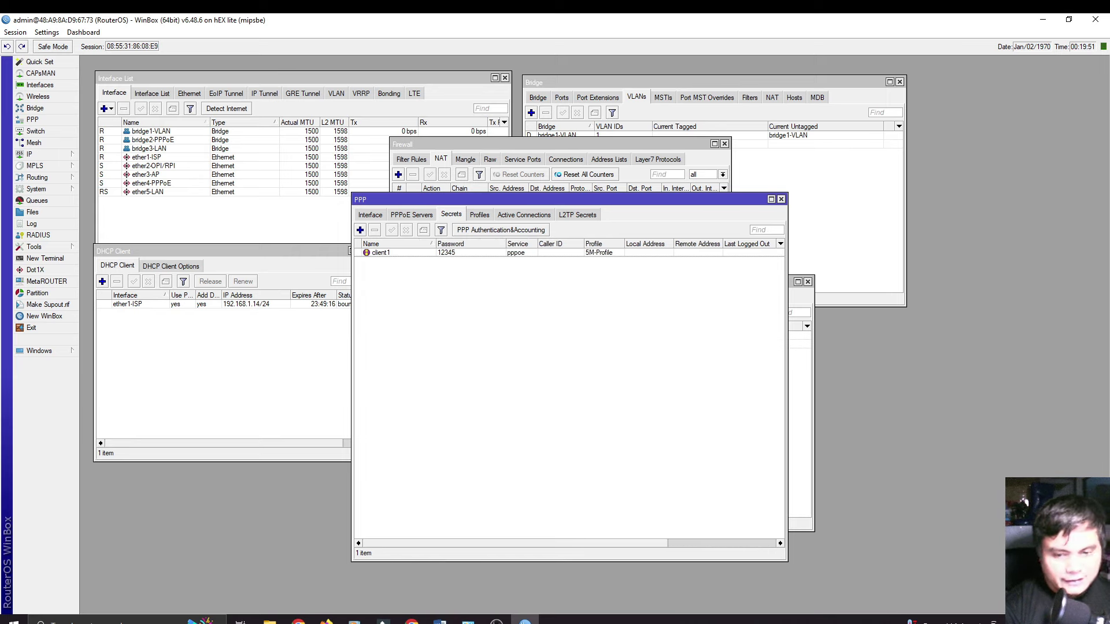
Step: Disable the Ethernet adapter in Windows Network Connections
click(1062, 619)
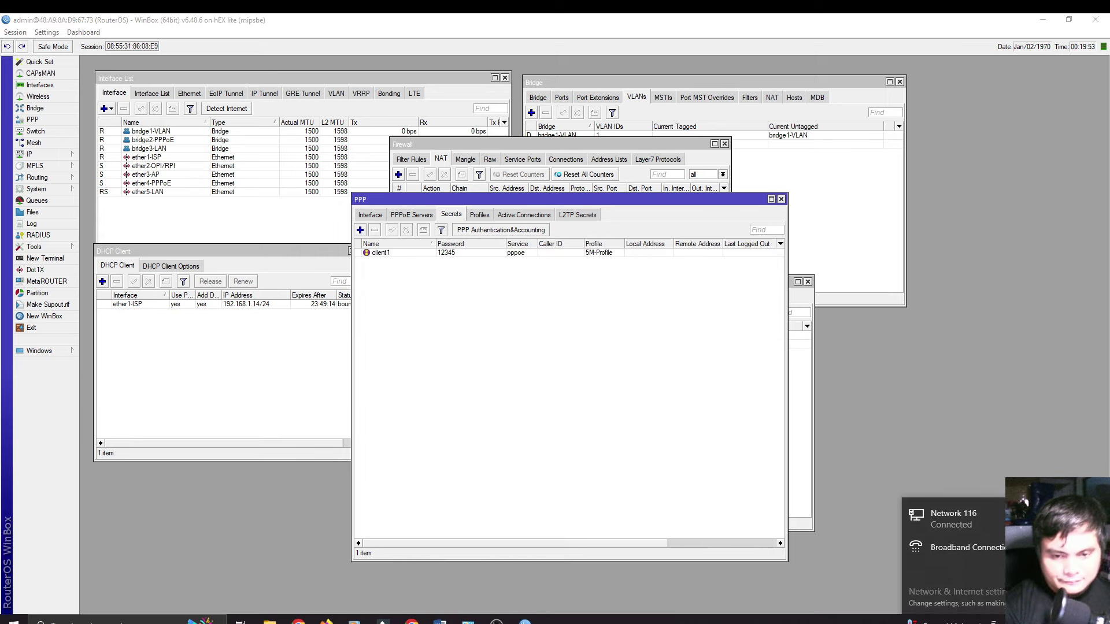
click(960, 528)
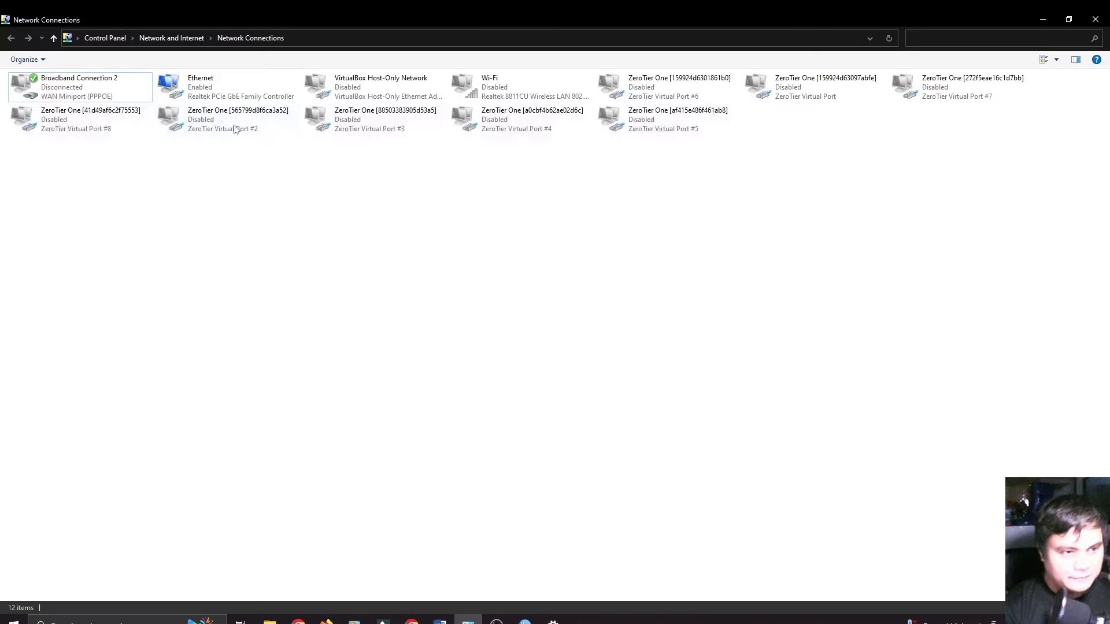
right_click(224, 82)
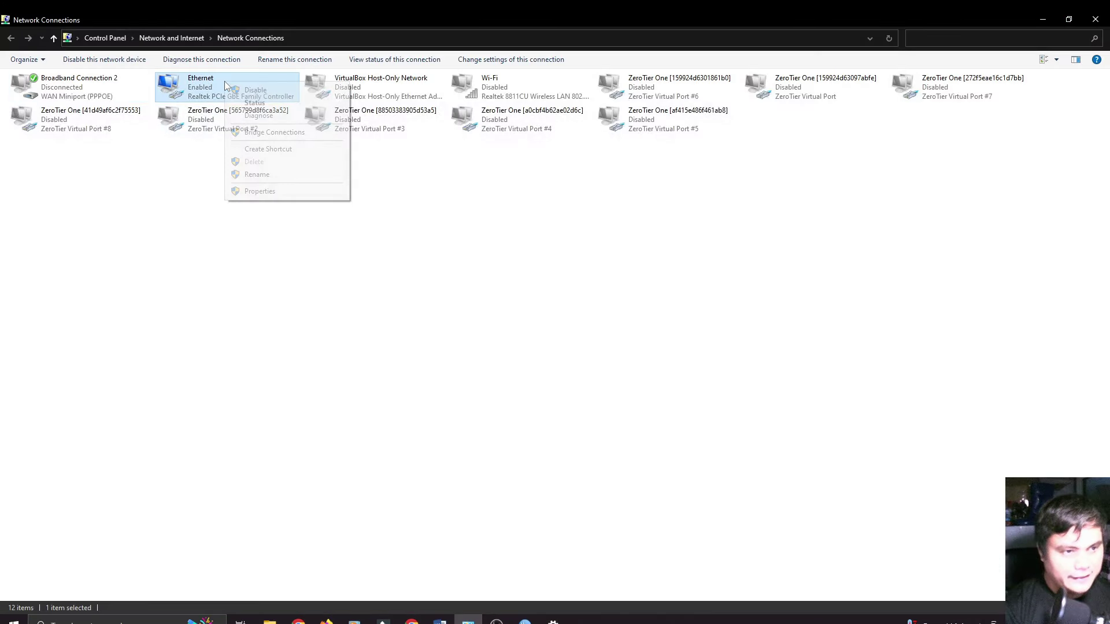
click(254, 90)
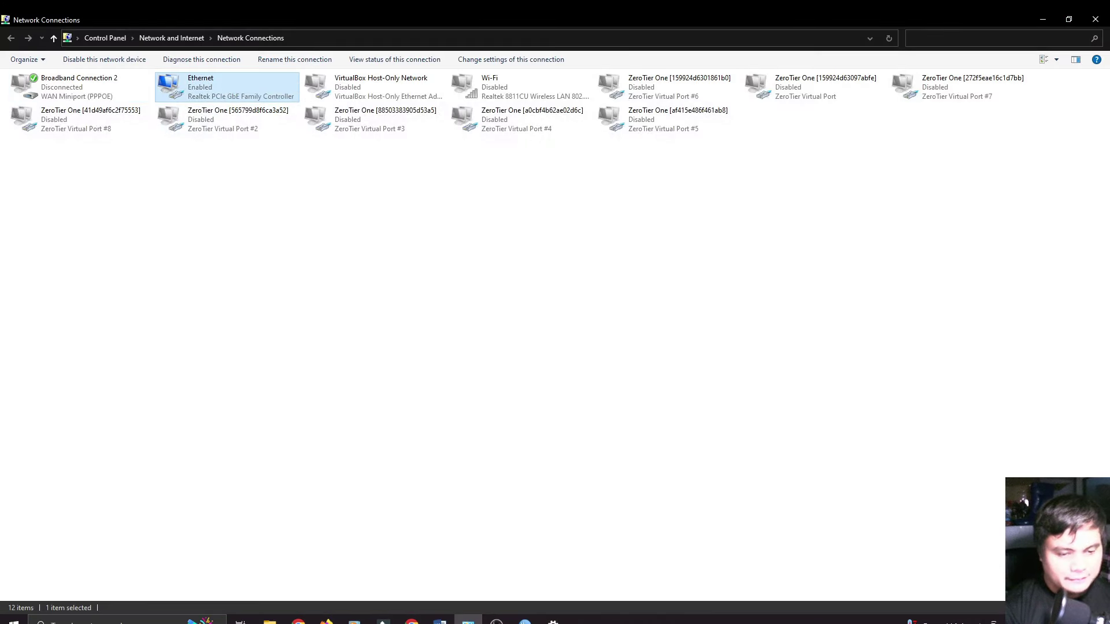
click(554, 622)
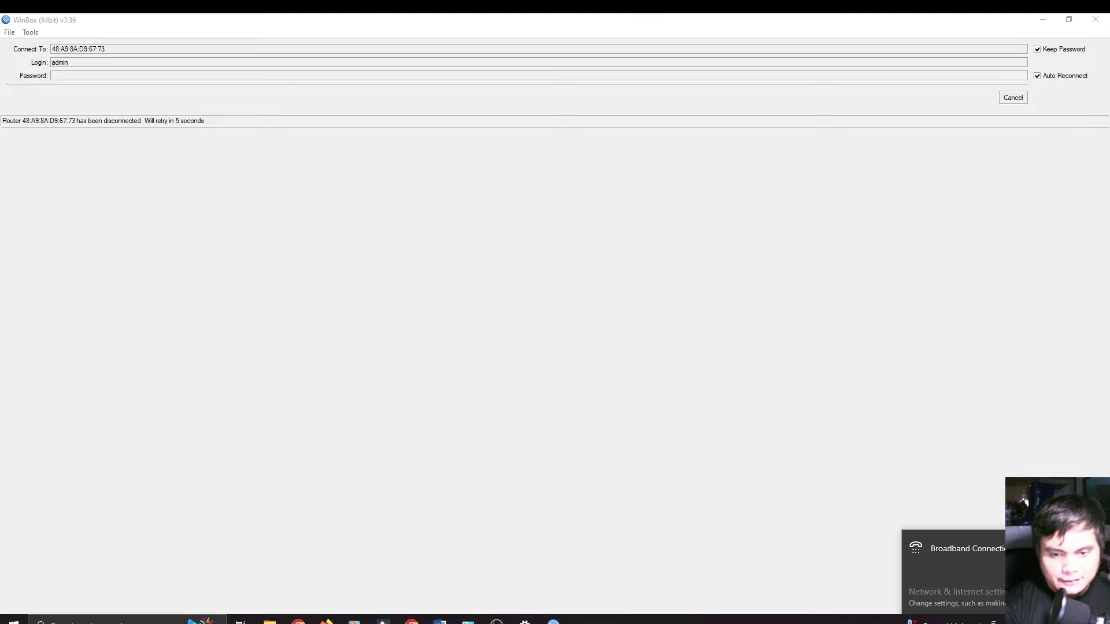
Step: Try dialing Broadband Connection 2 under Dial-up, then remove it
click(971, 556)
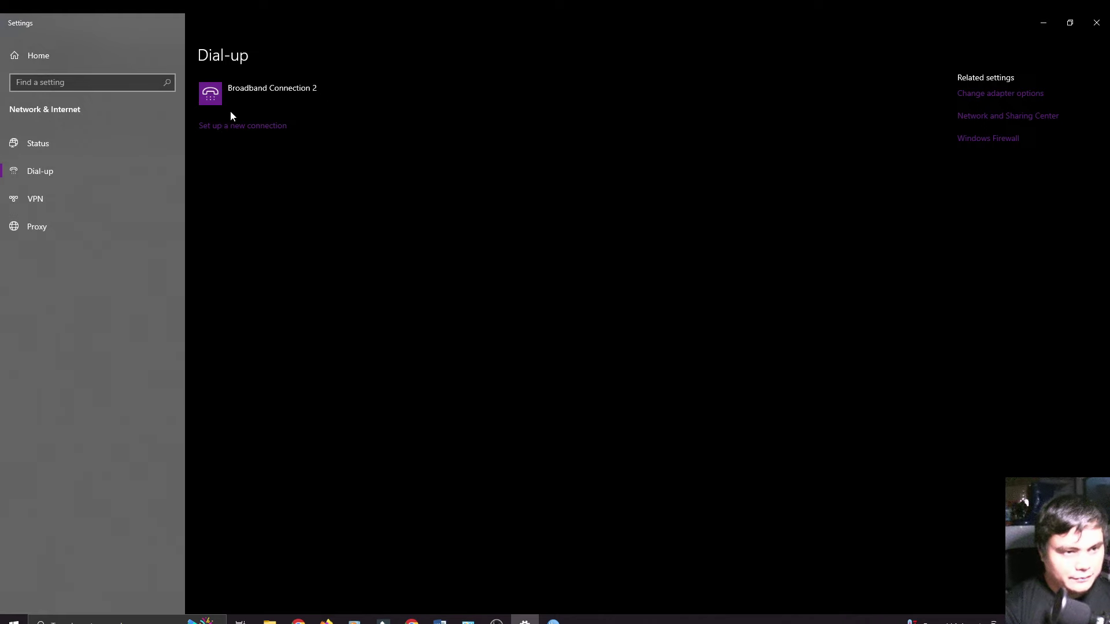
click(263, 92)
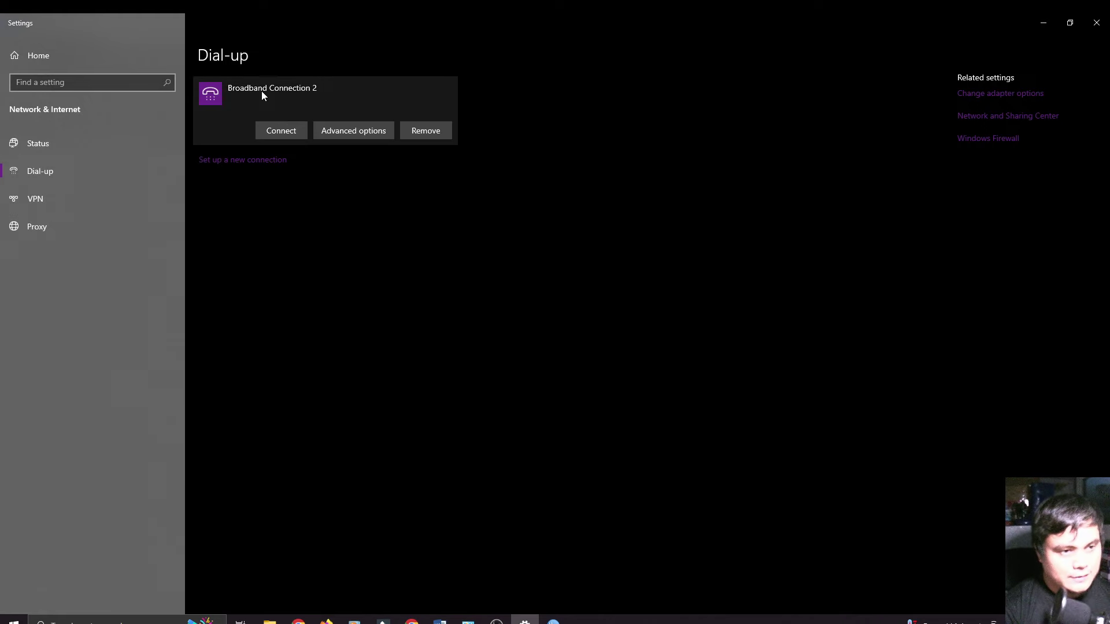
click(281, 133)
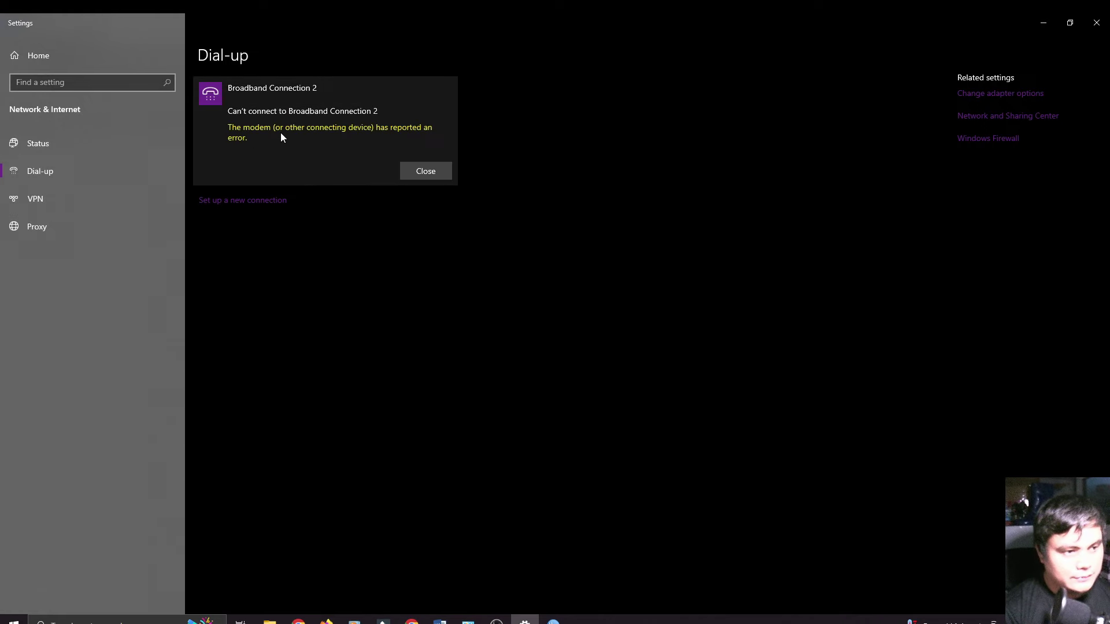
click(422, 168)
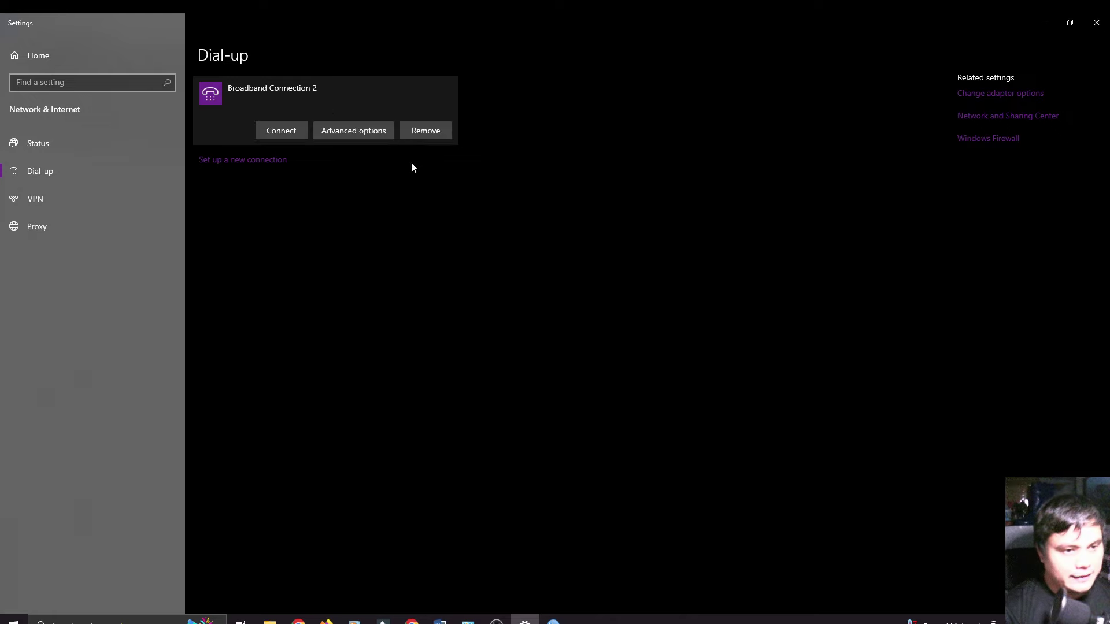
click(425, 132)
click(516, 101)
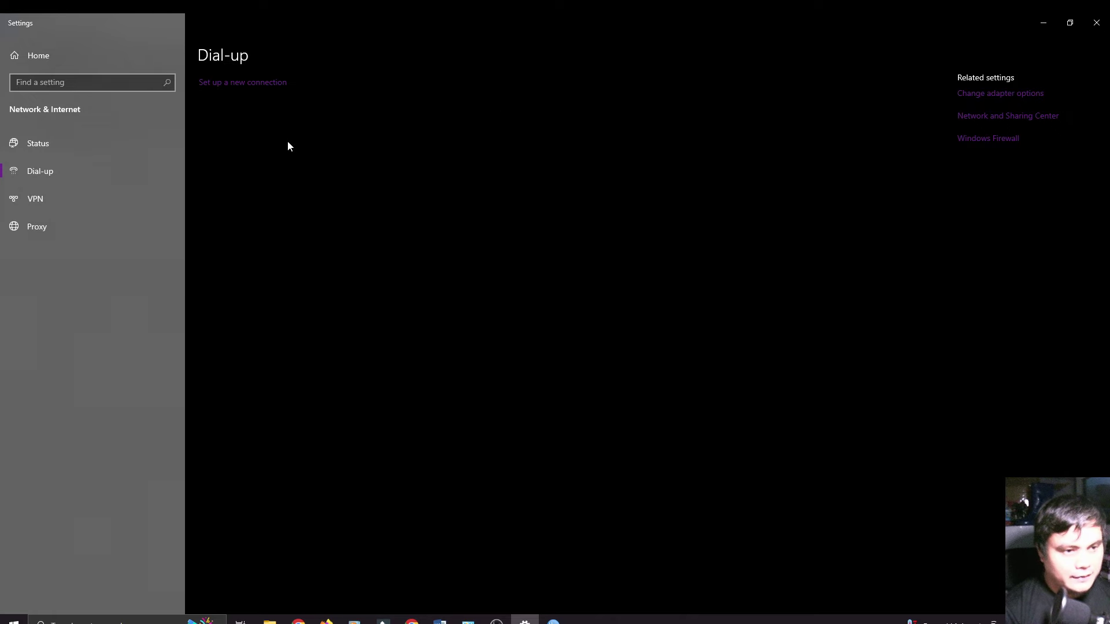
Step: Set up a new broadband PPPoE connection for user client1 with its password and dial it
click(248, 86)
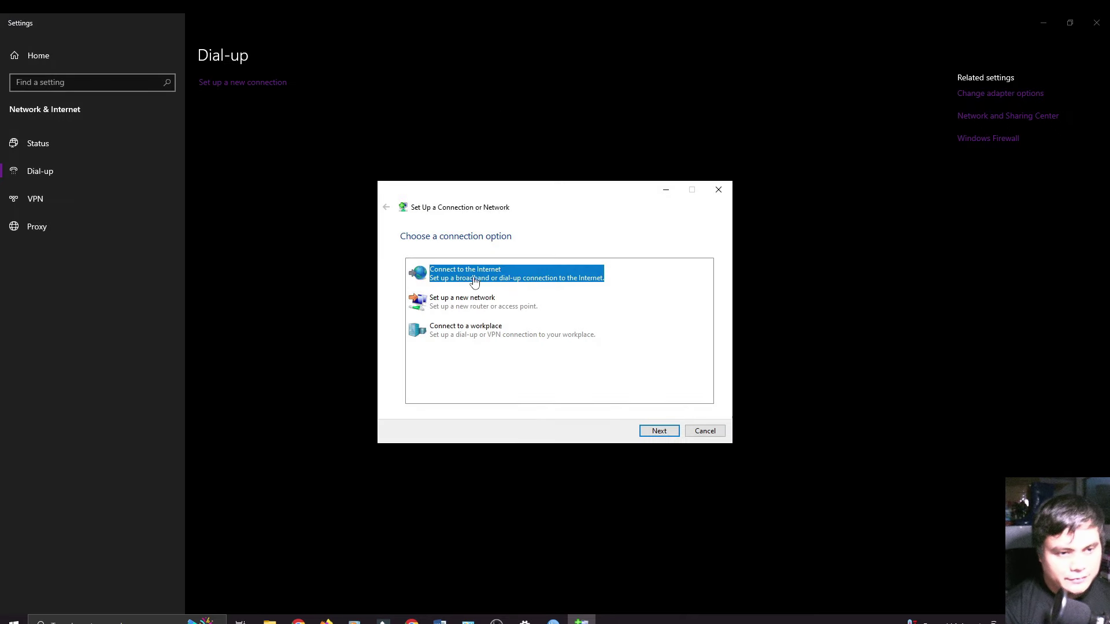
click(650, 431)
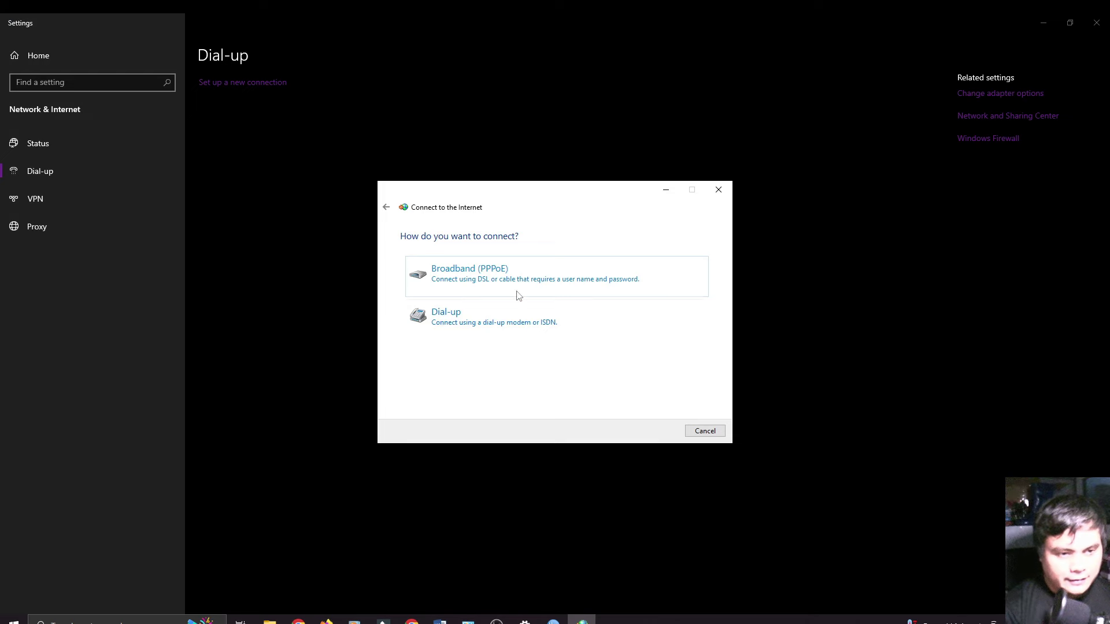
click(469, 274)
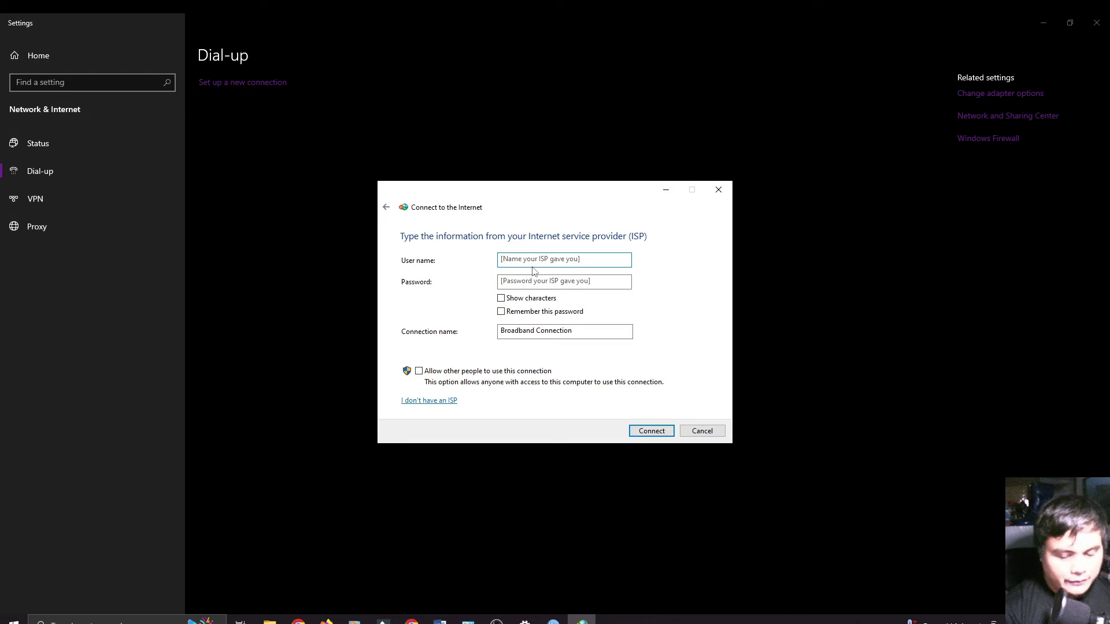
text(client)
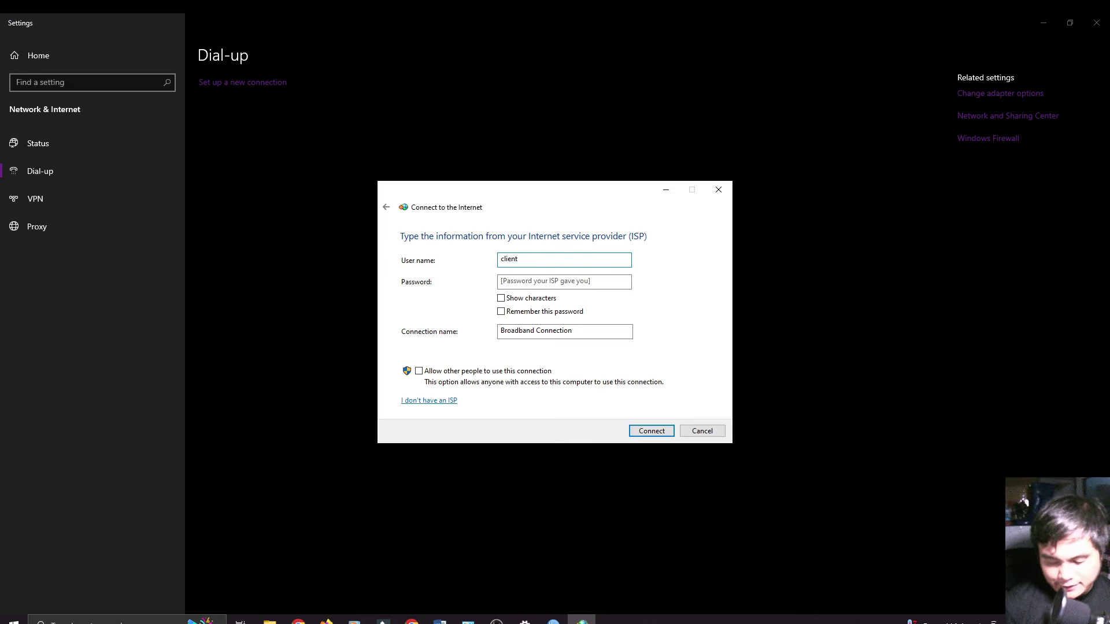
text(1)
click(552, 281)
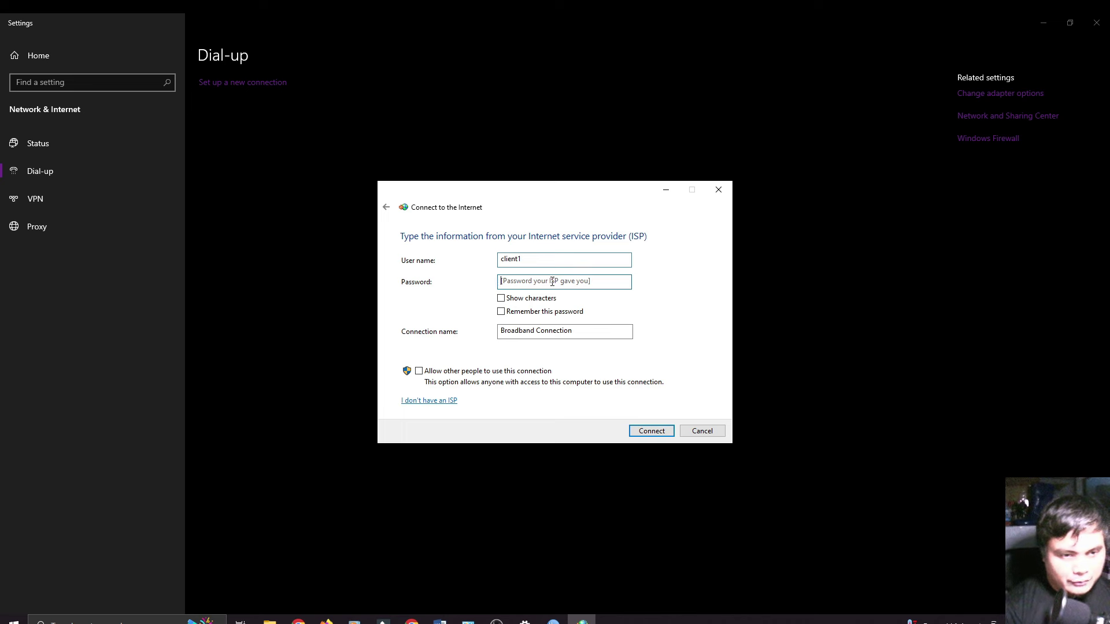
text(123)
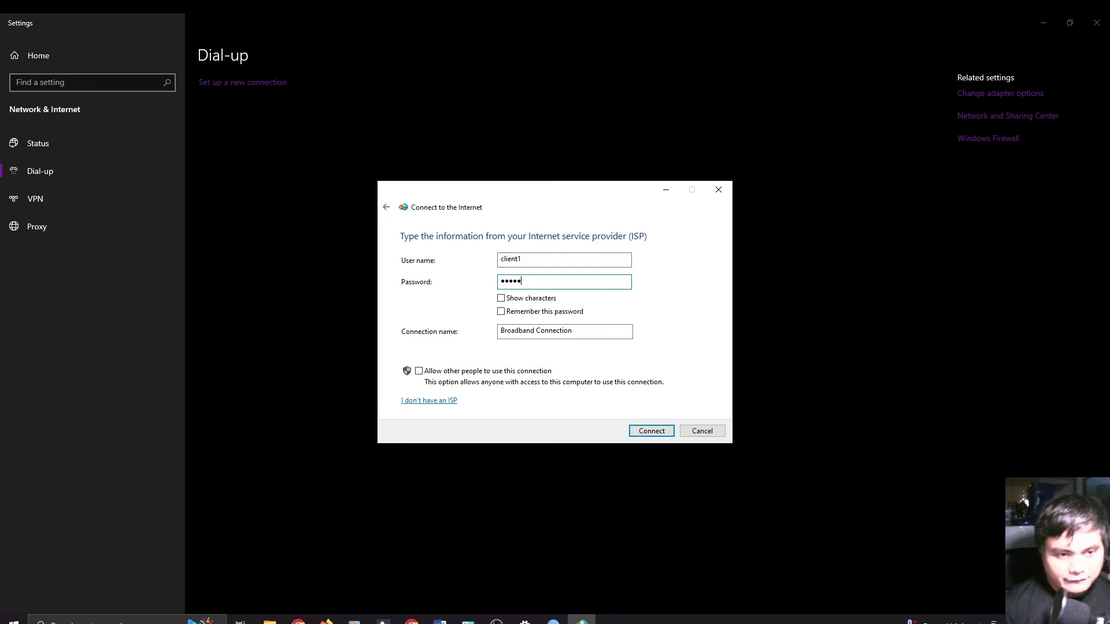
text(45)
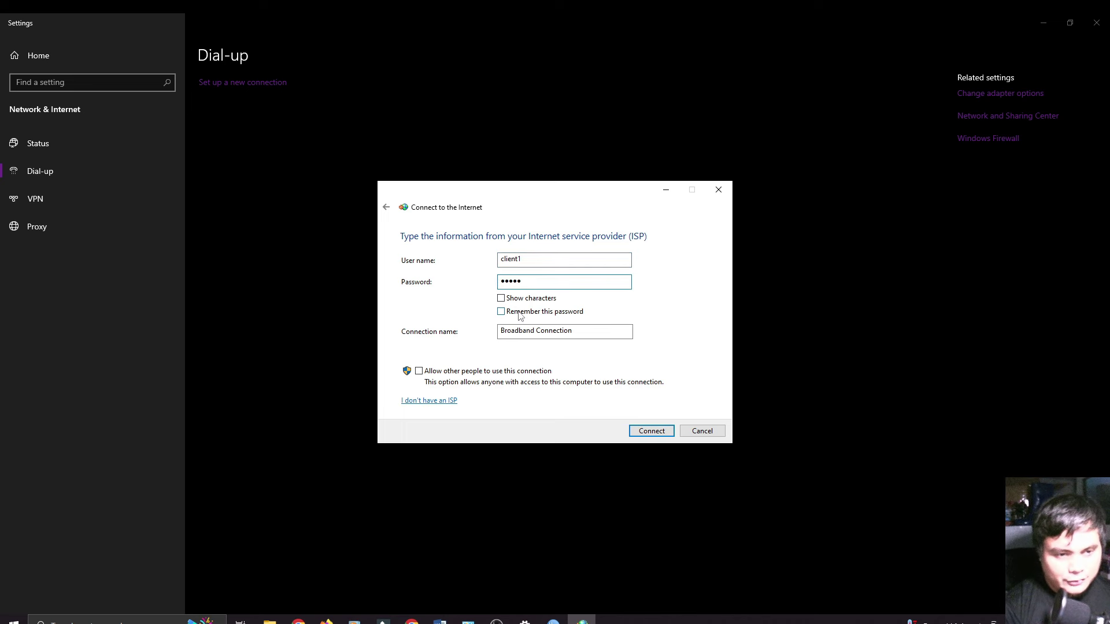
click(520, 313)
click(516, 300)
click(502, 312)
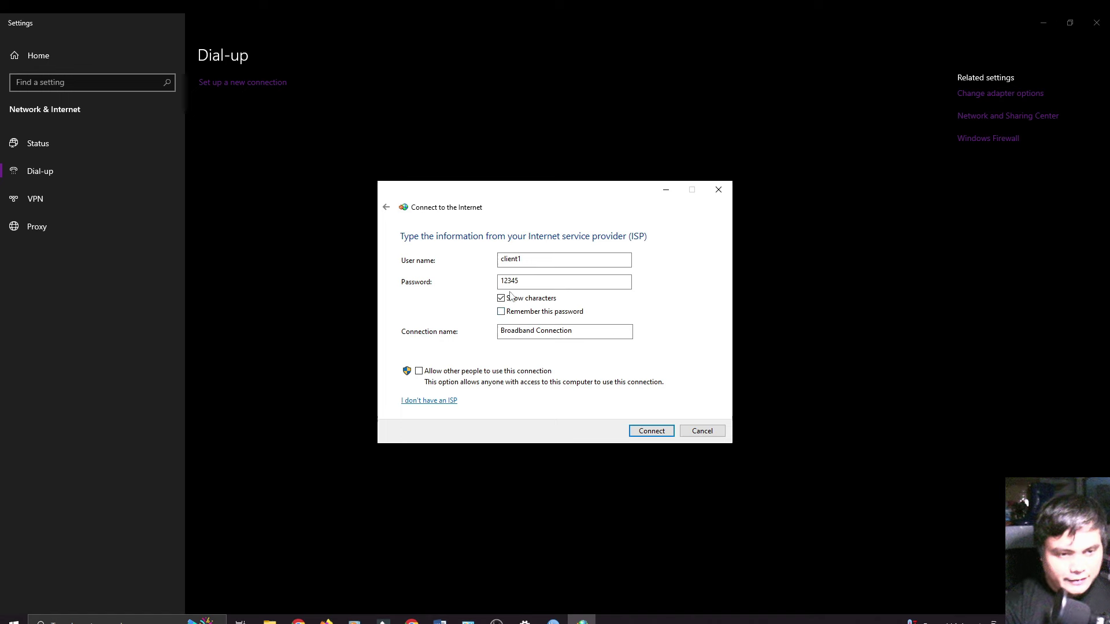
click(652, 431)
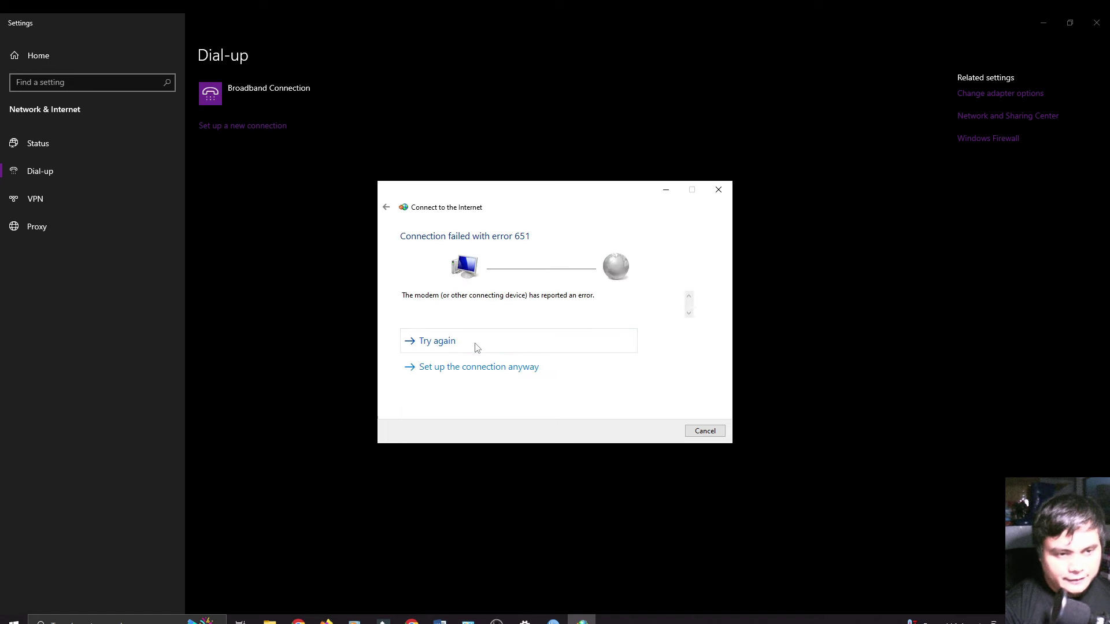
Step: Re-enable the Ethernet adapter in Network Connections
click(487, 346)
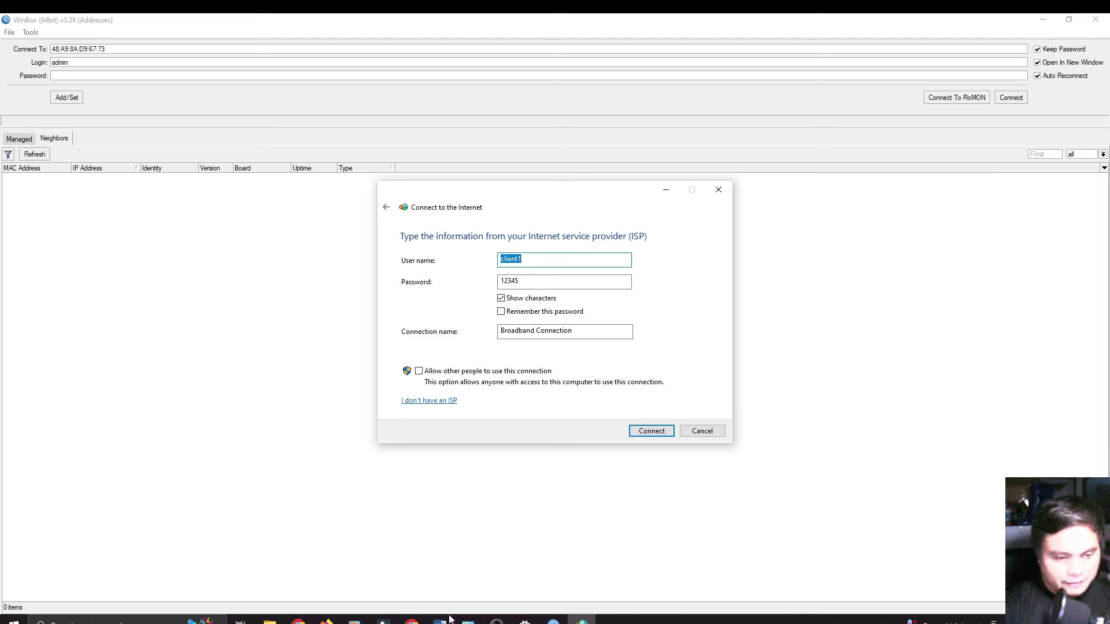
click(469, 621)
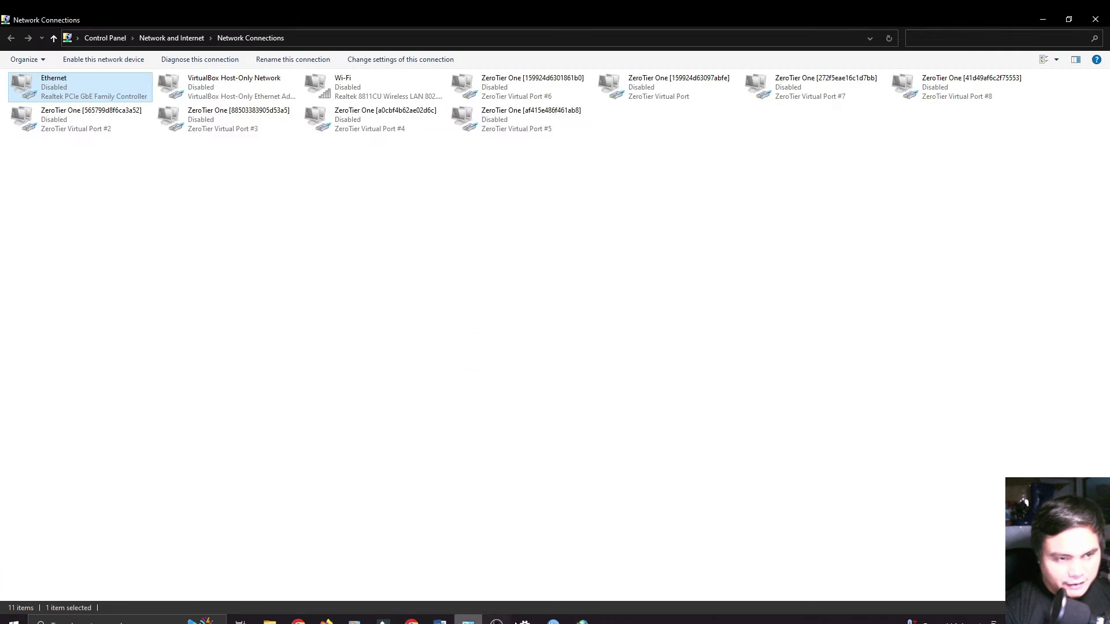
right_click(98, 93)
click(110, 90)
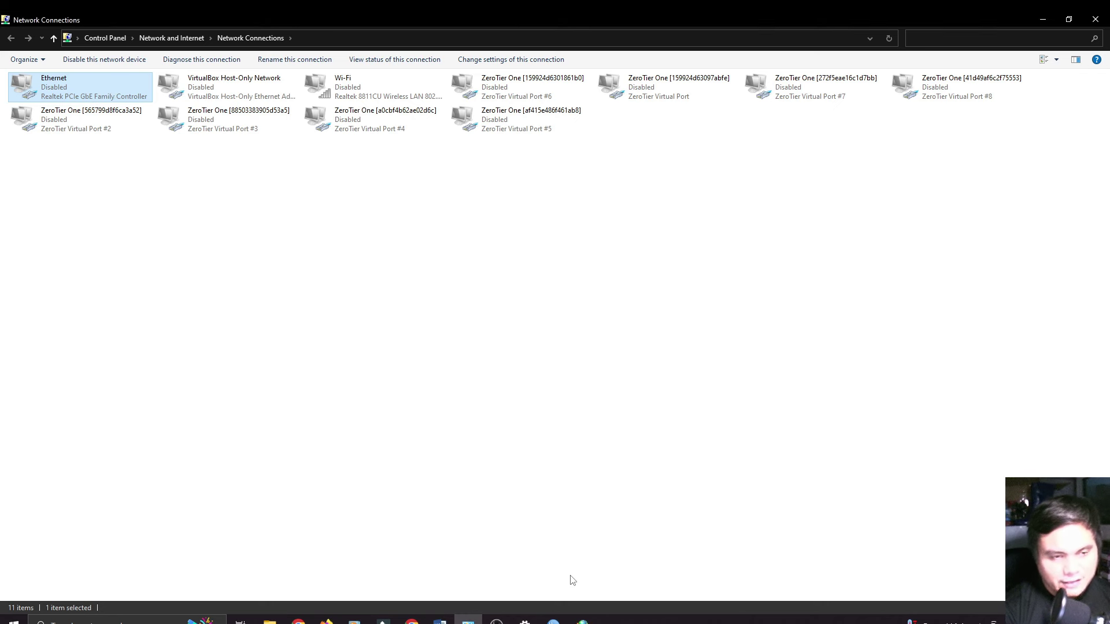
Step: Redial the Broadband Connection with the client1 login until it reports connected to the Internet
click(582, 621)
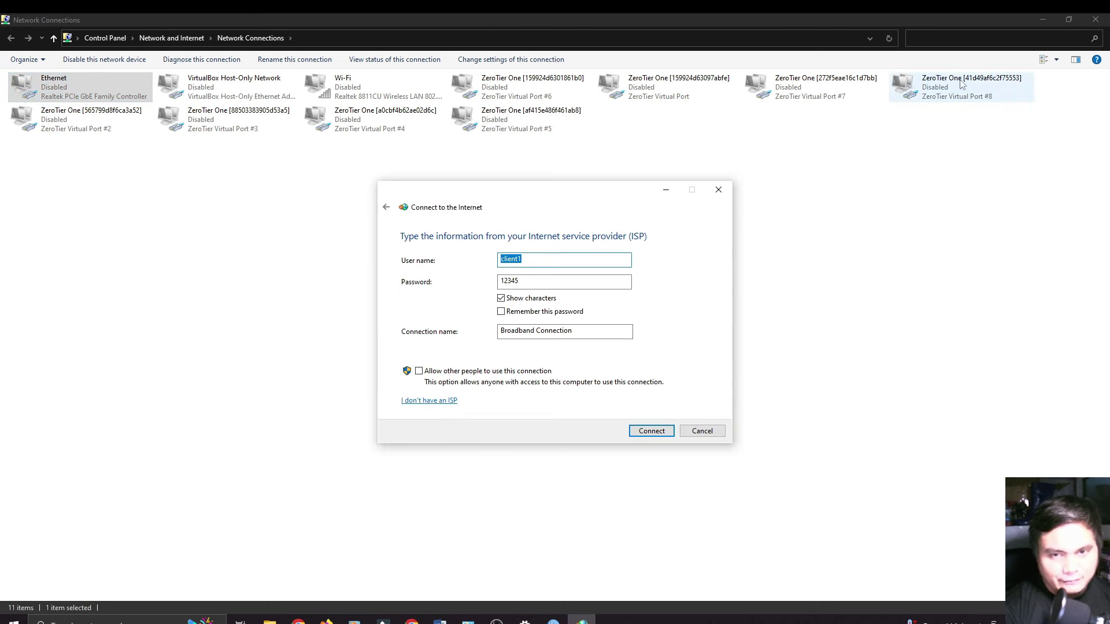
click(1043, 20)
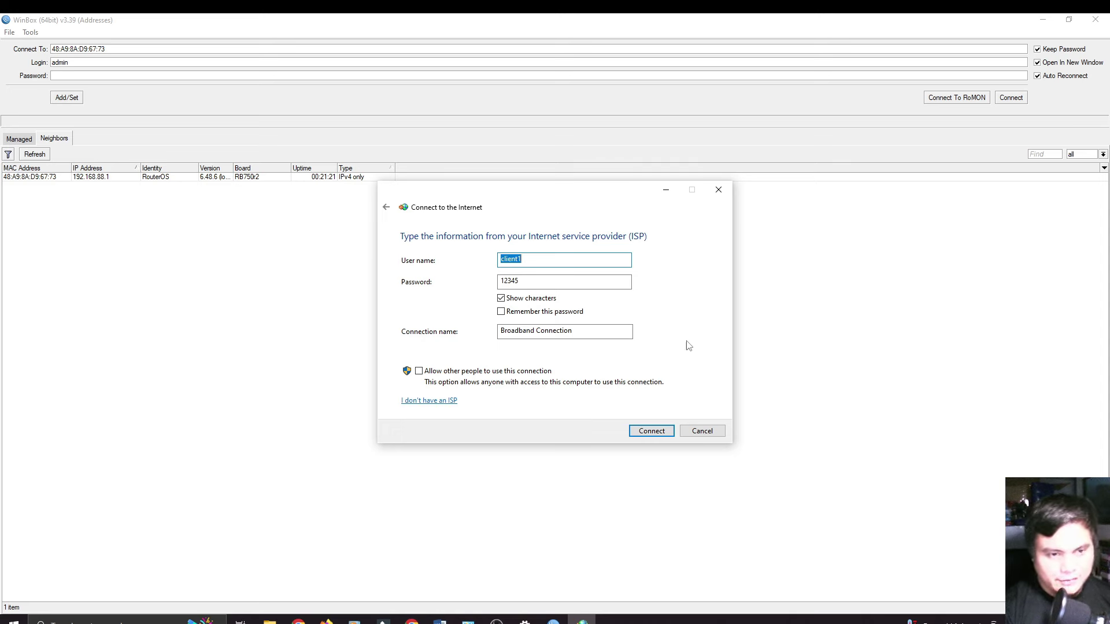
click(654, 432)
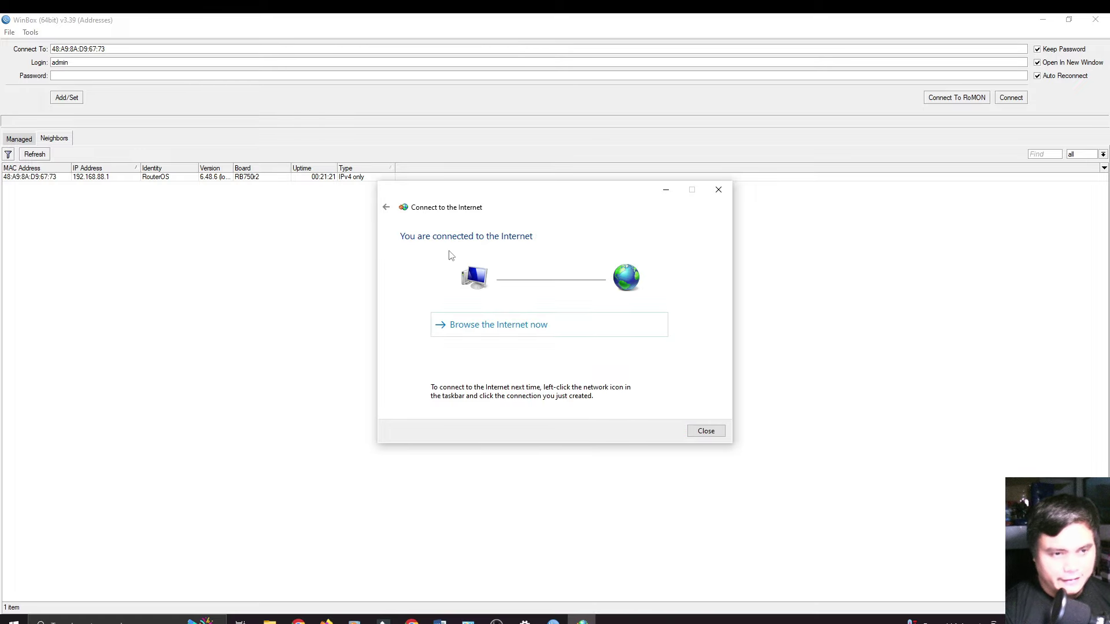
Step: Run a Fast.com speed test in a new Chrome tab, measuring 4.6 Mbps, then return to WinBox
click(421, 619)
click(168, 25)
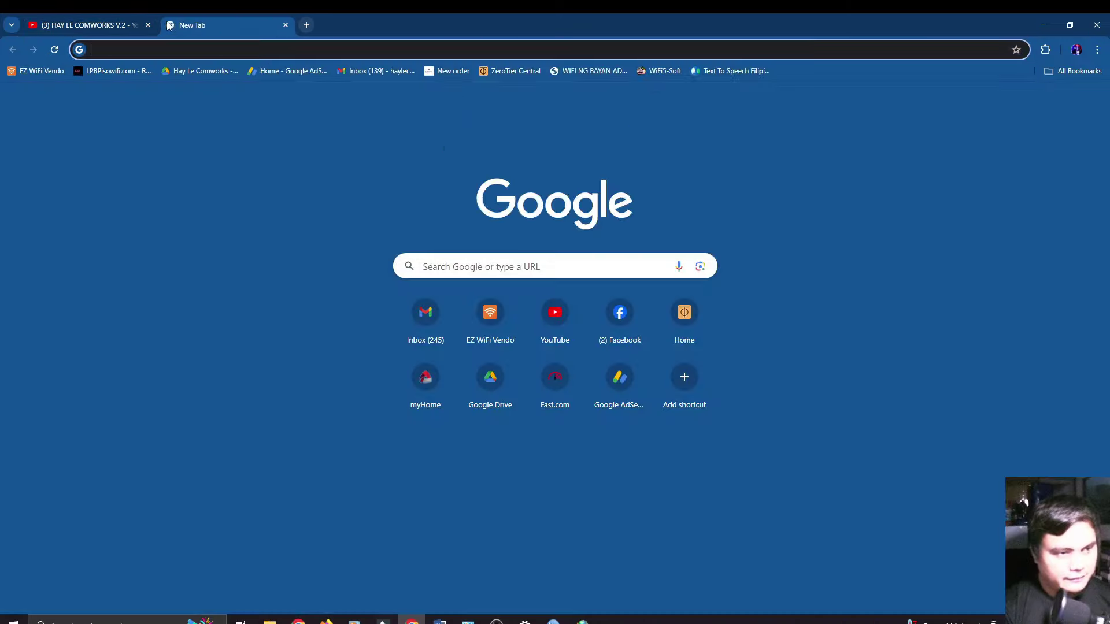
text(fast)
key(Return)
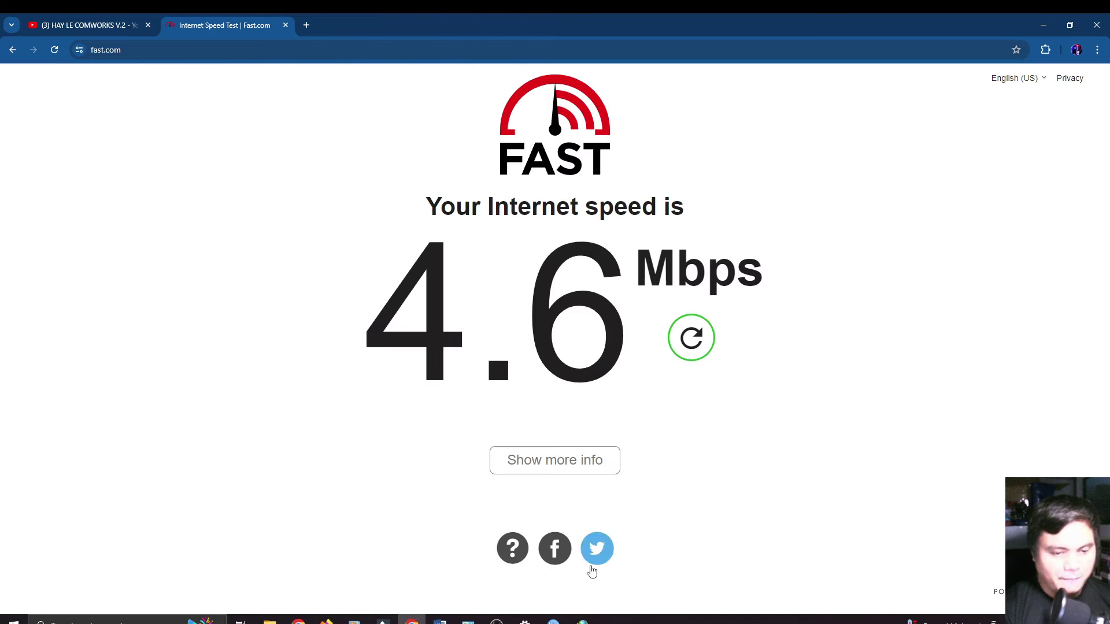
click(553, 621)
Step: Log in to the router and start a new PPP secret named client2
click(46, 178)
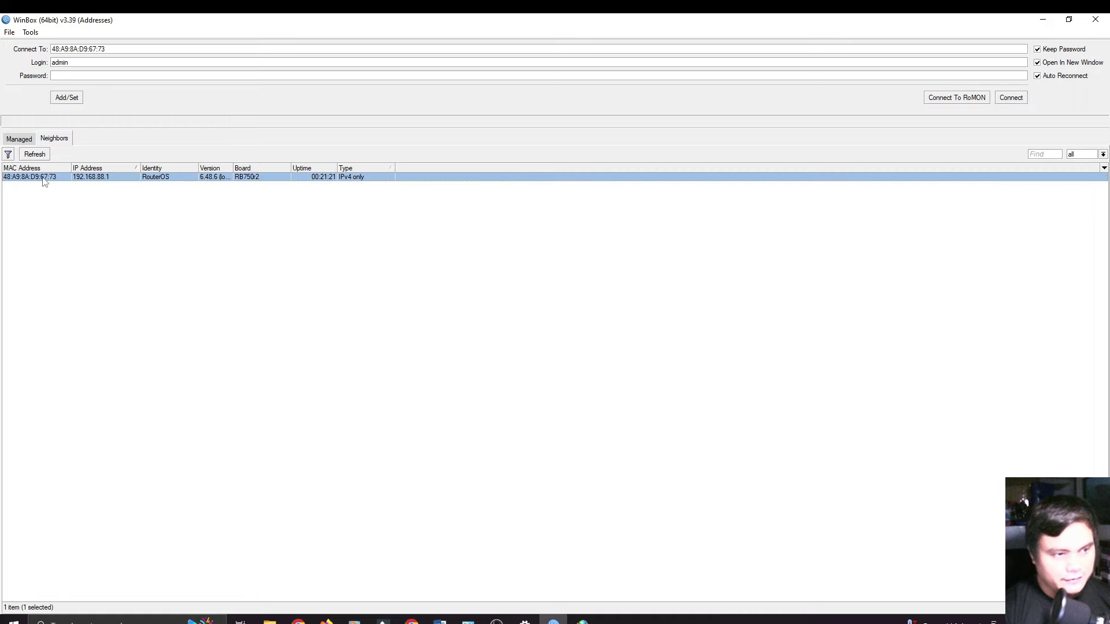
click(1012, 98)
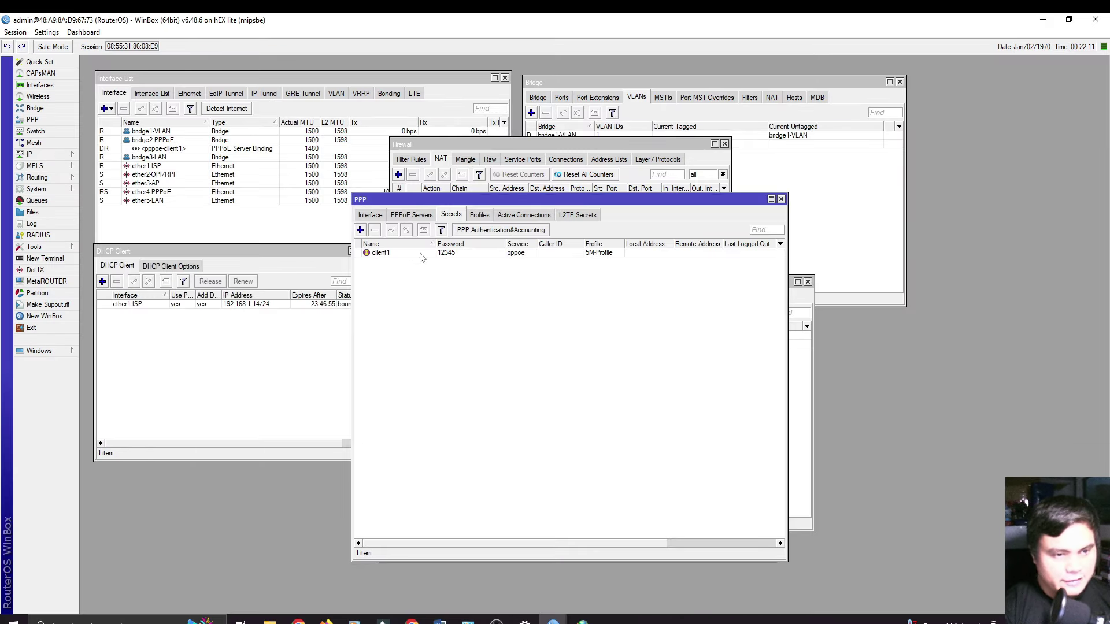
click(360, 230)
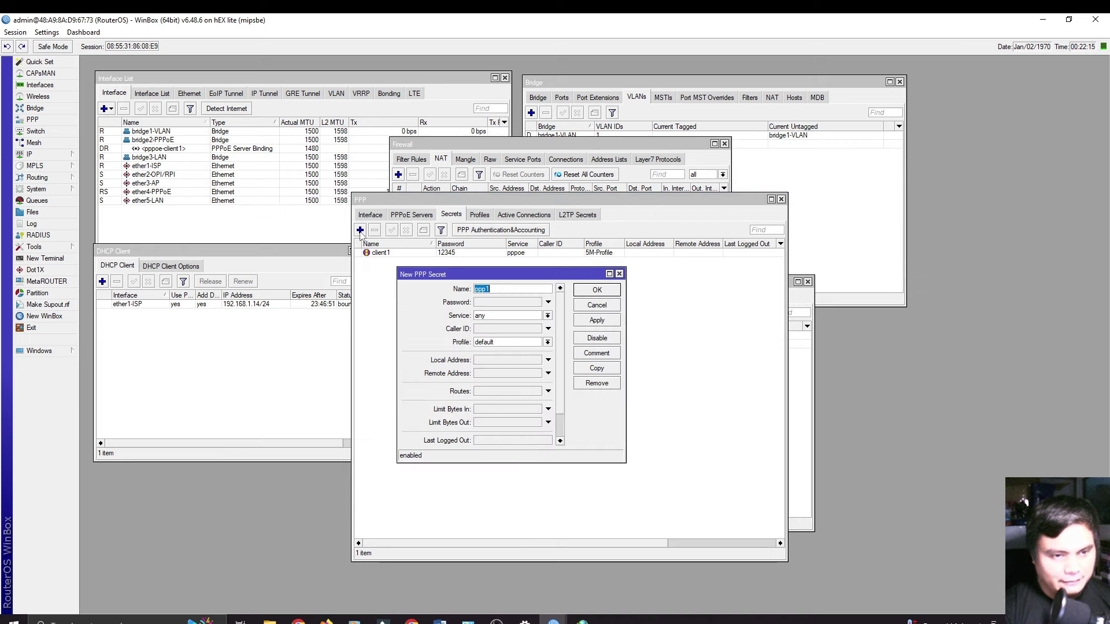
text(client2)
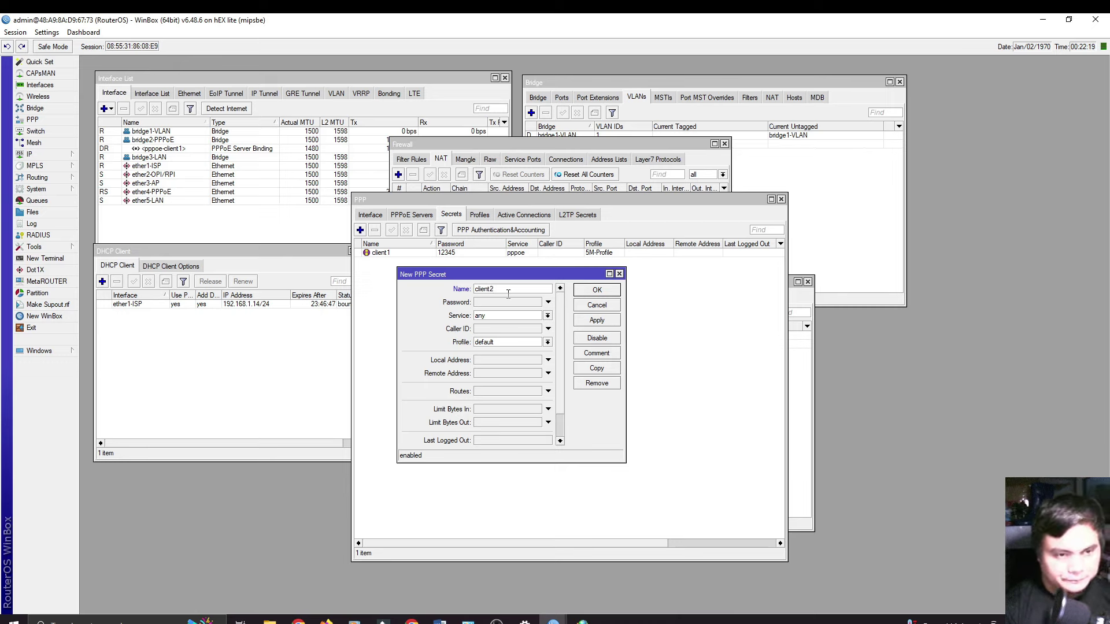
click(507, 302)
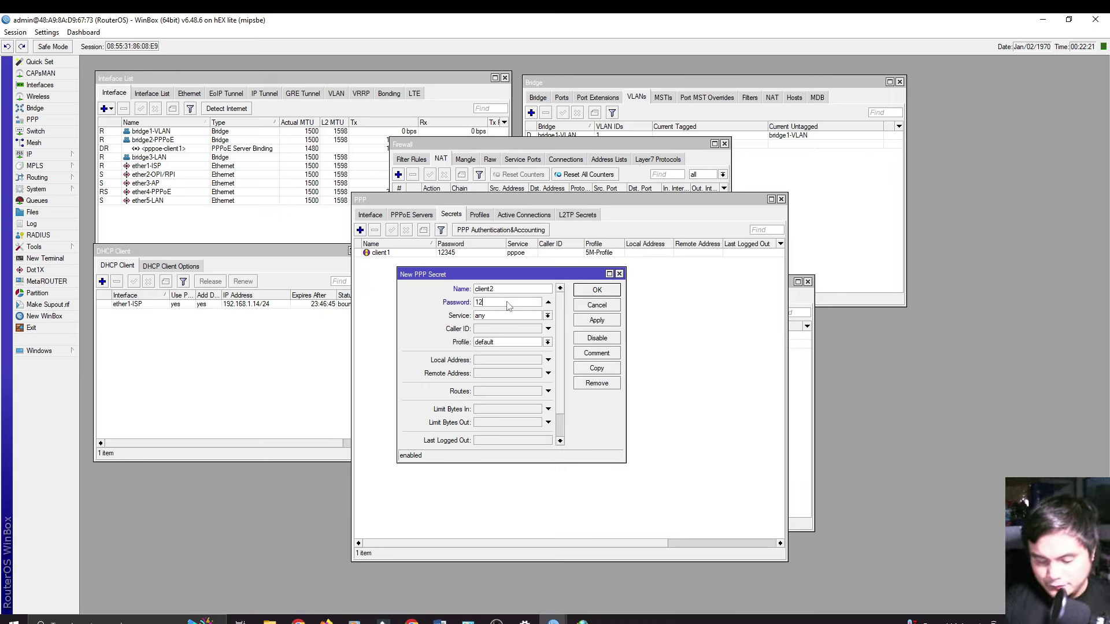
Step: Give client2 service pppoe and 10M-Profile, save it, and close Windows' connection result
click(521, 318)
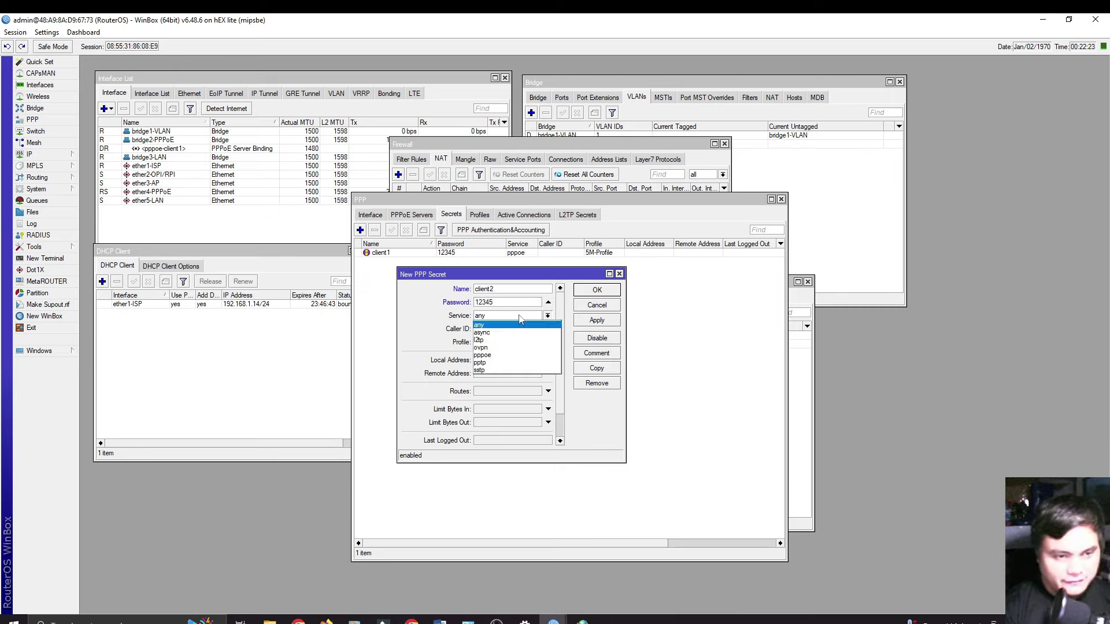
click(501, 355)
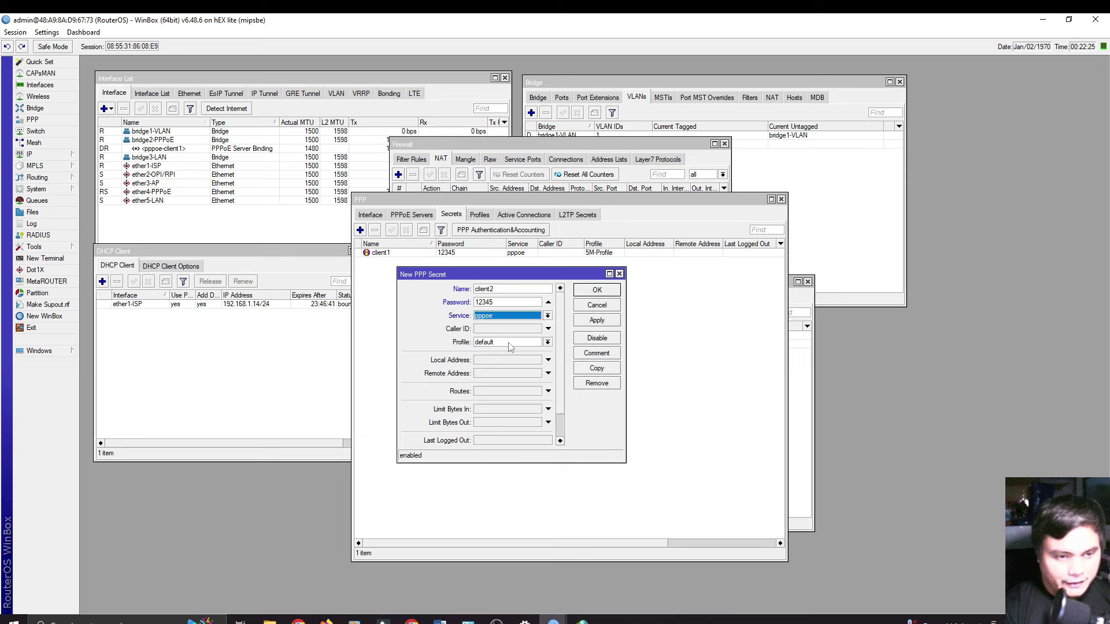
click(548, 344)
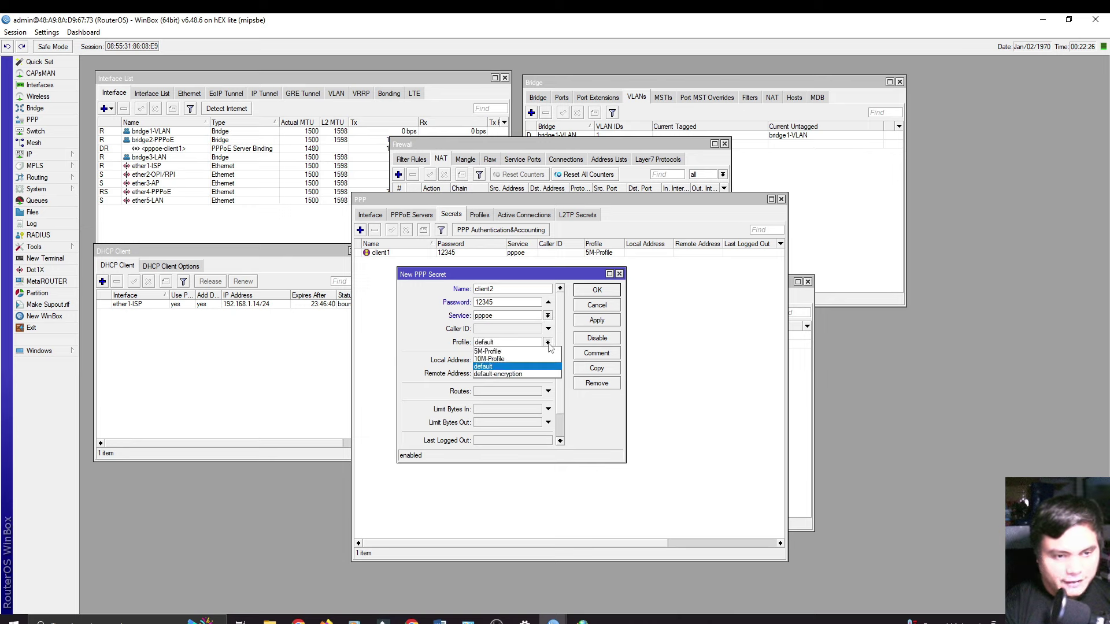
click(508, 360)
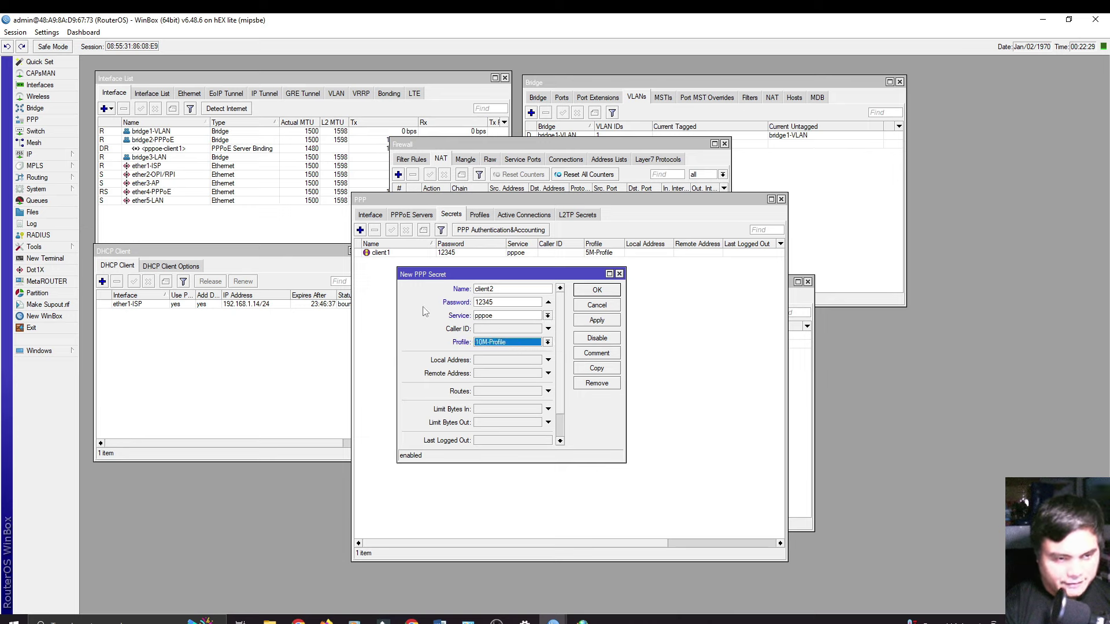
click(595, 321)
click(596, 291)
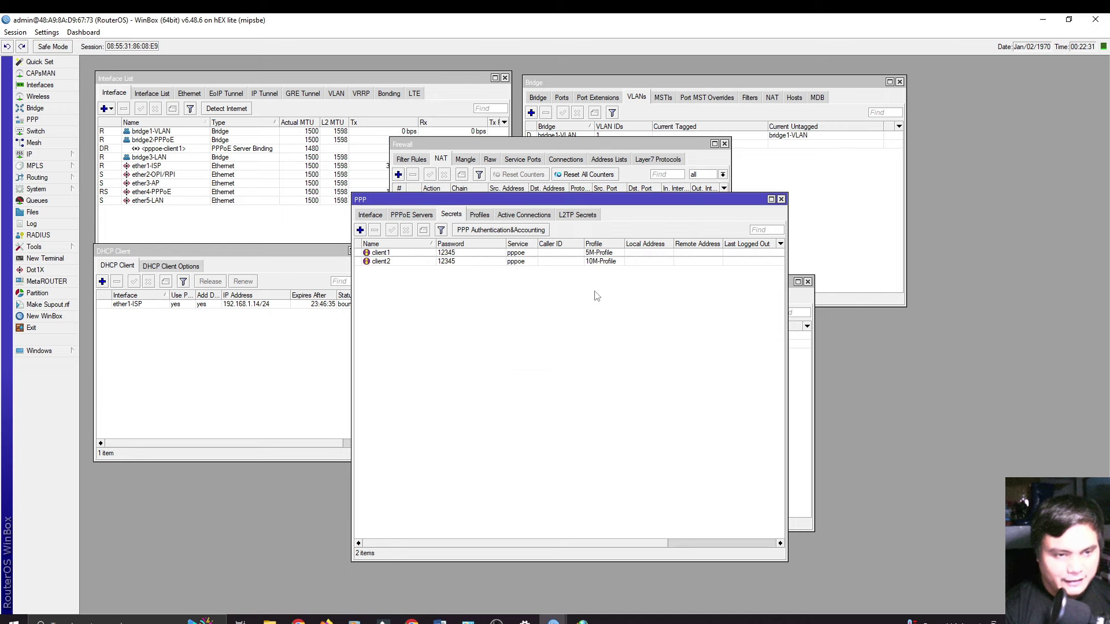
click(573, 619)
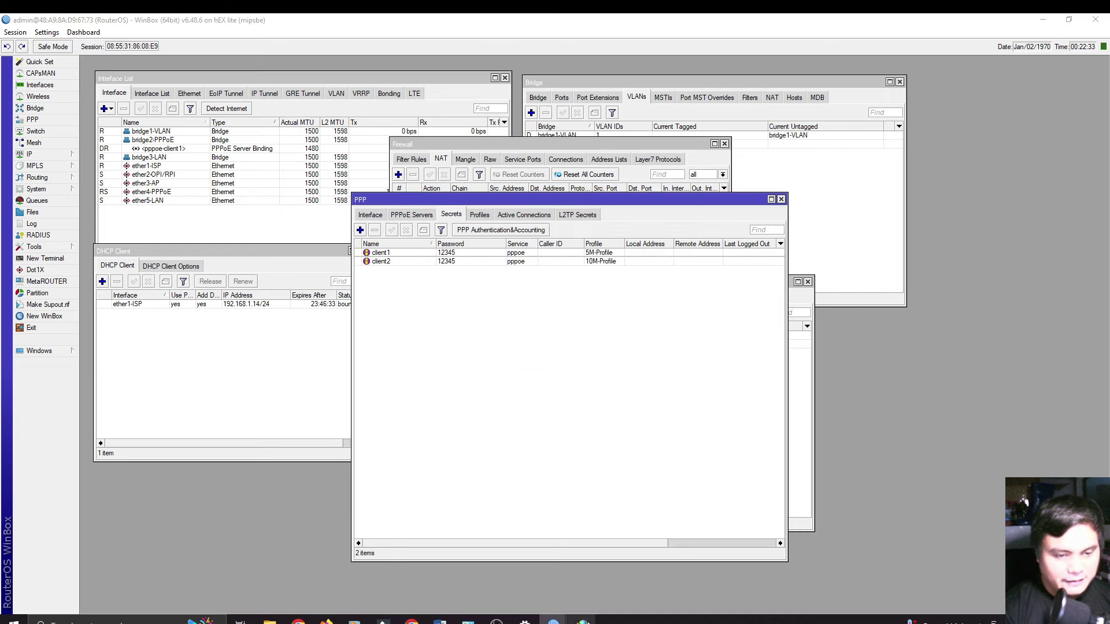
click(706, 432)
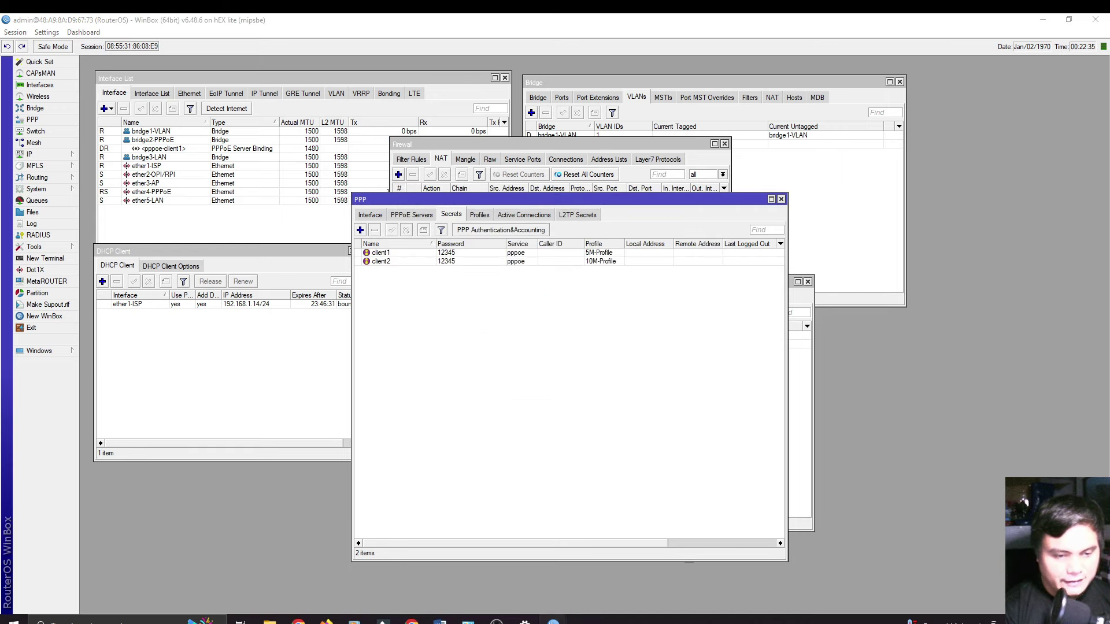
Step: Disconnect and remove the old Broadband Connection on the Dial-up settings page
click(525, 619)
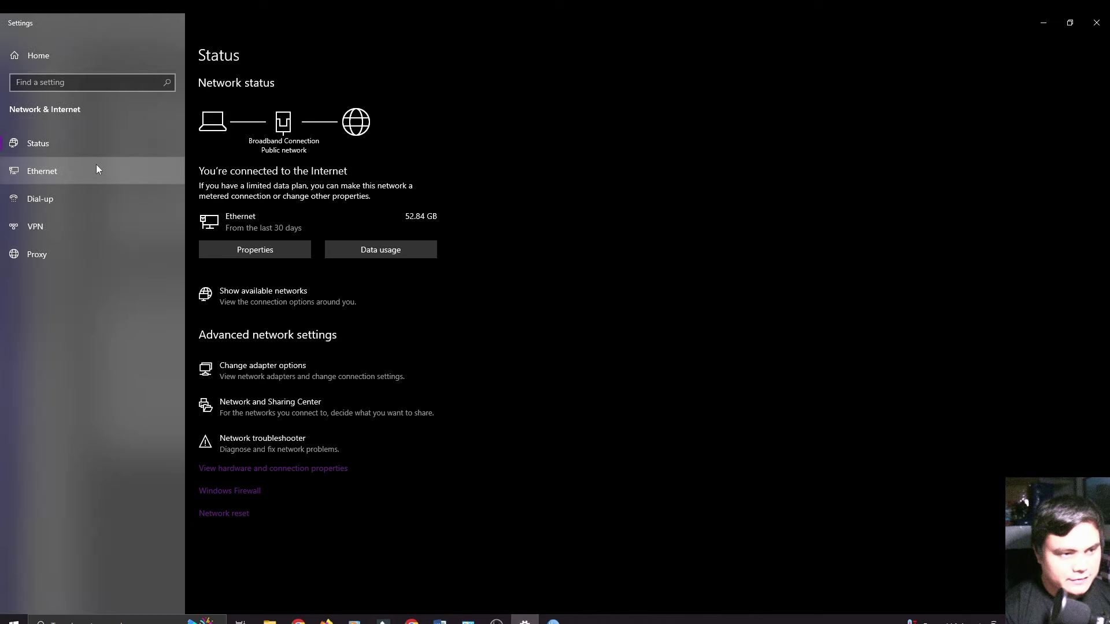
click(47, 207)
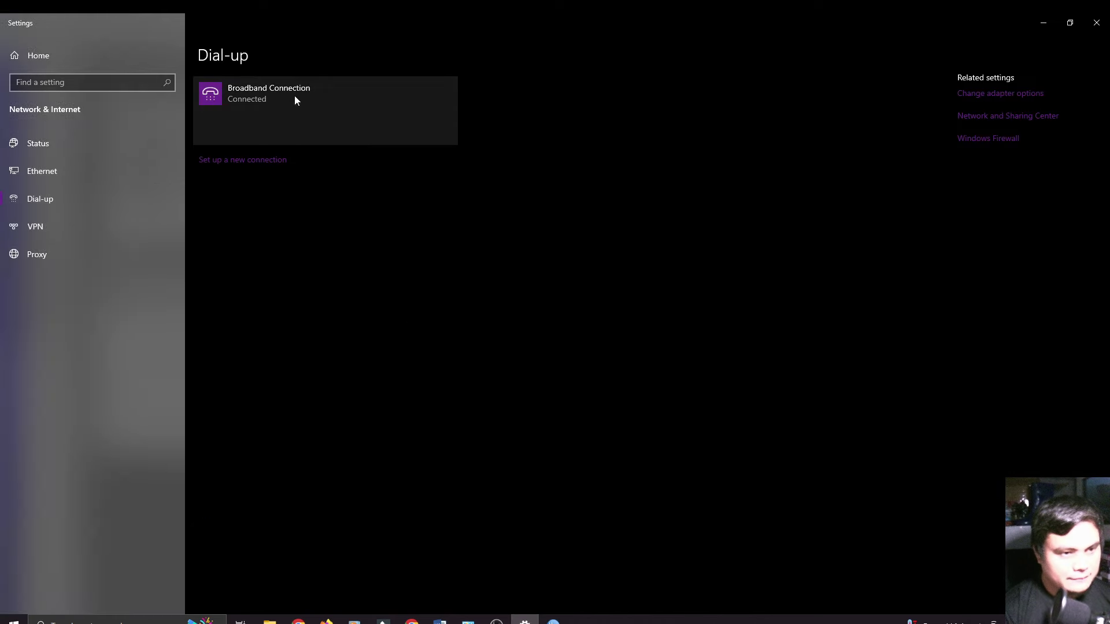
click(294, 95)
click(423, 133)
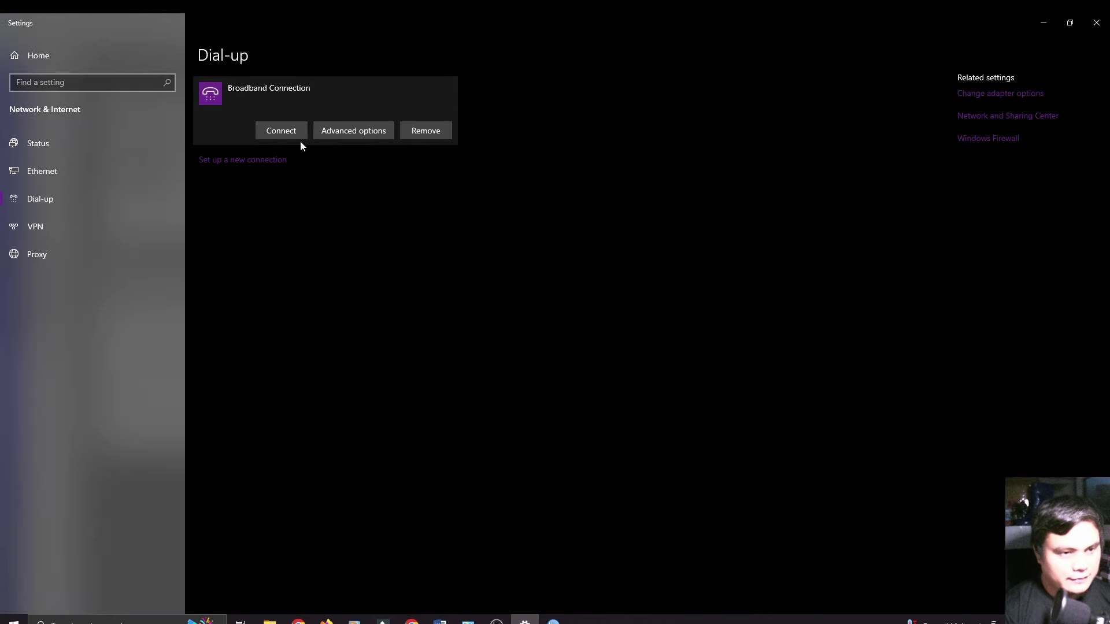
click(422, 132)
click(514, 103)
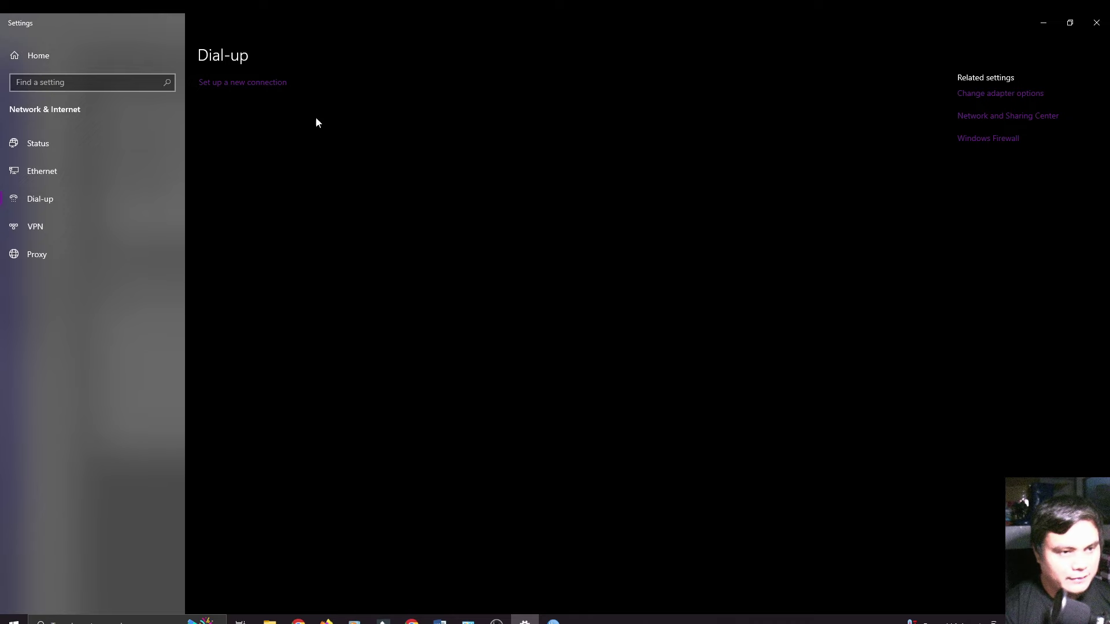
Step: Create a new Broadband (PPPoE) connection with the client2 user name and password, and connect
click(258, 82)
click(658, 430)
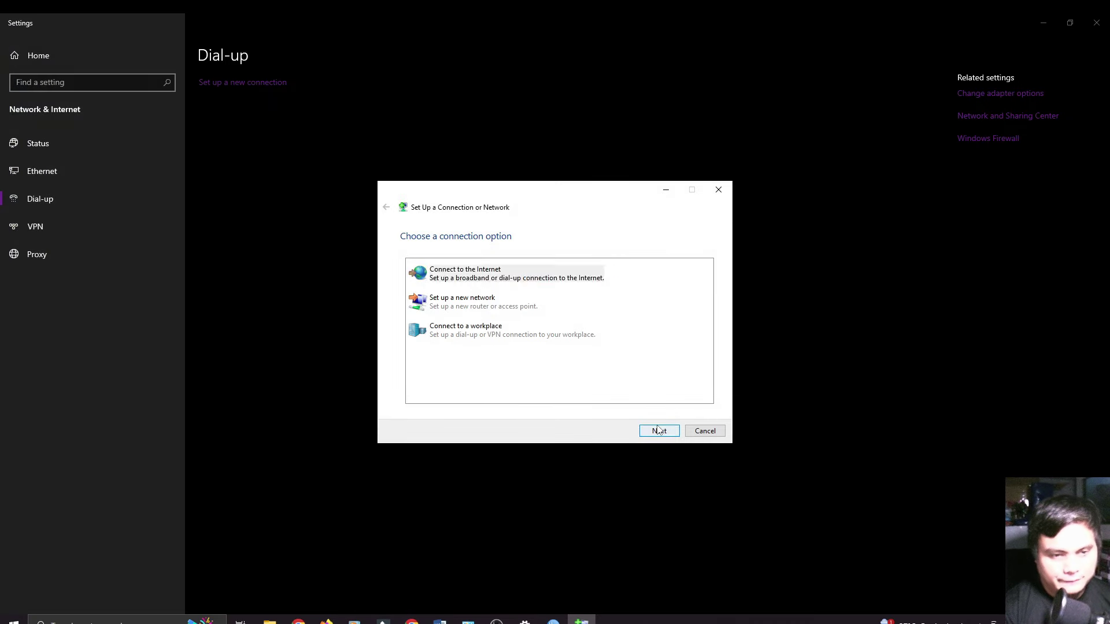
click(547, 282)
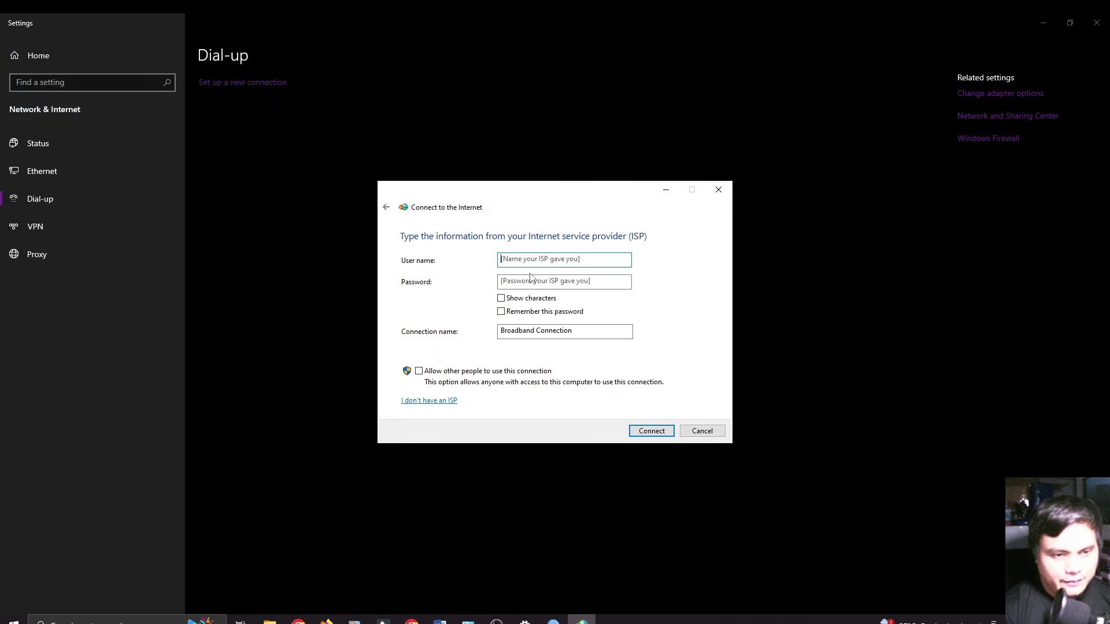
text(client)
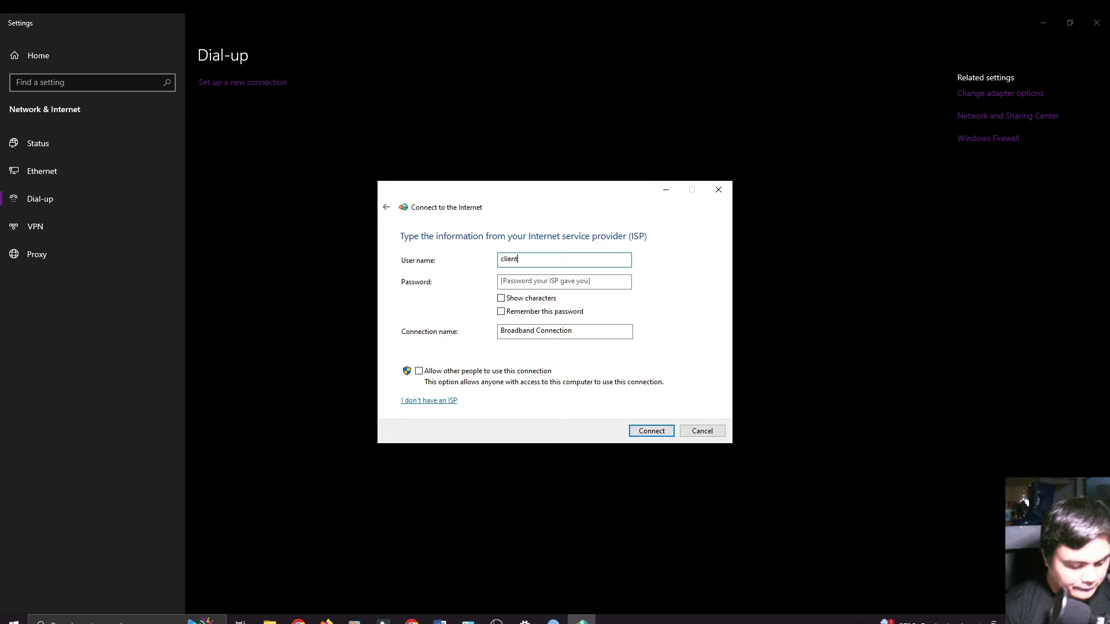
text(2)
click(539, 279)
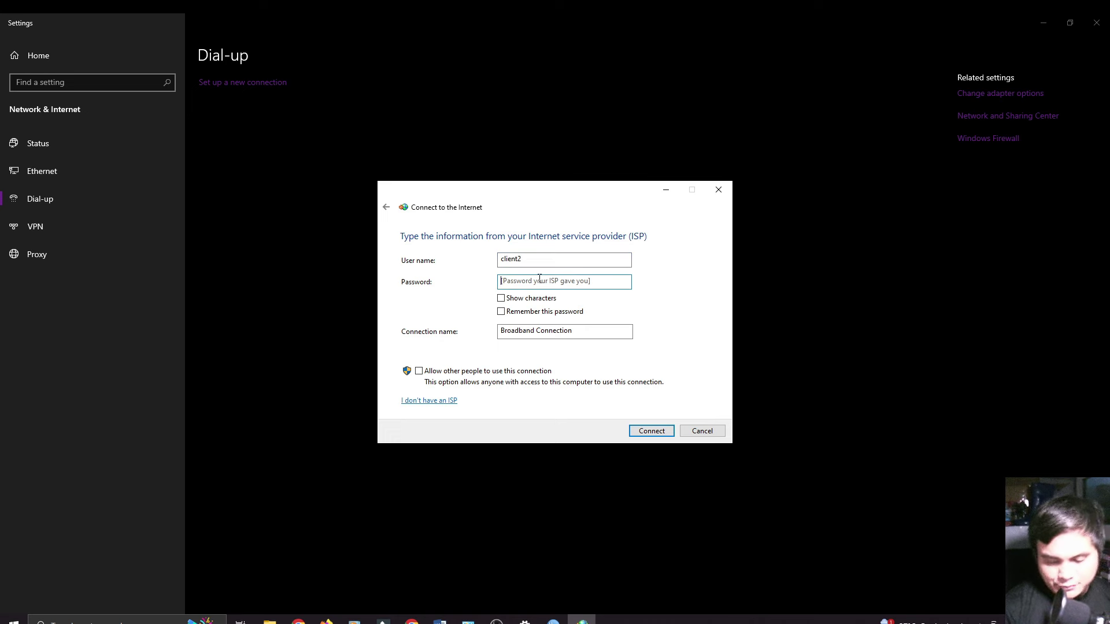
text(1)
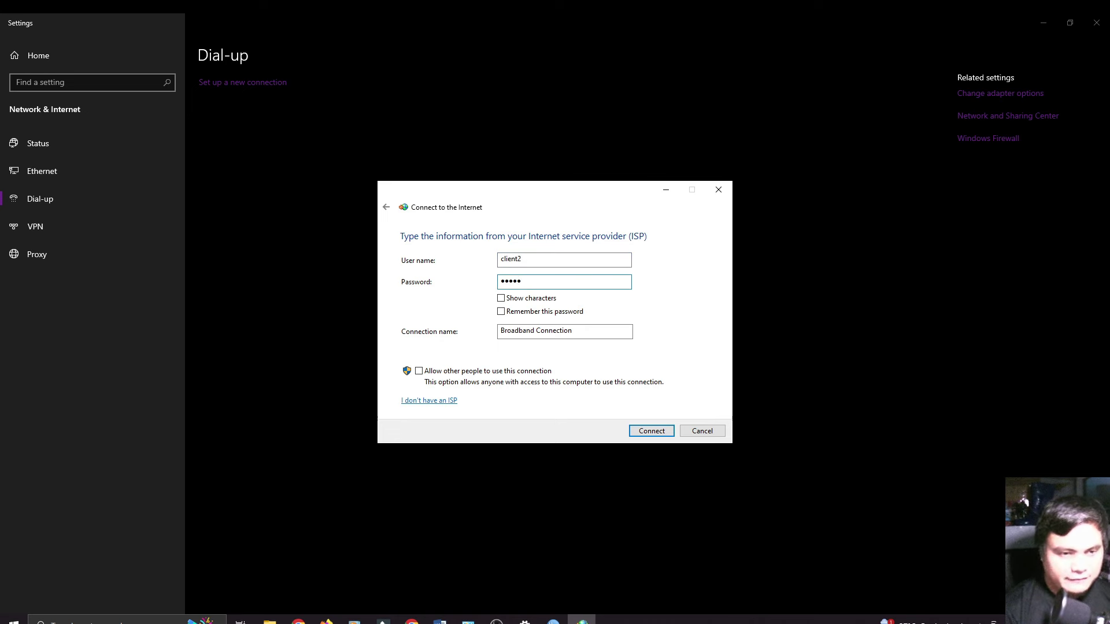
text(2345)
click(647, 432)
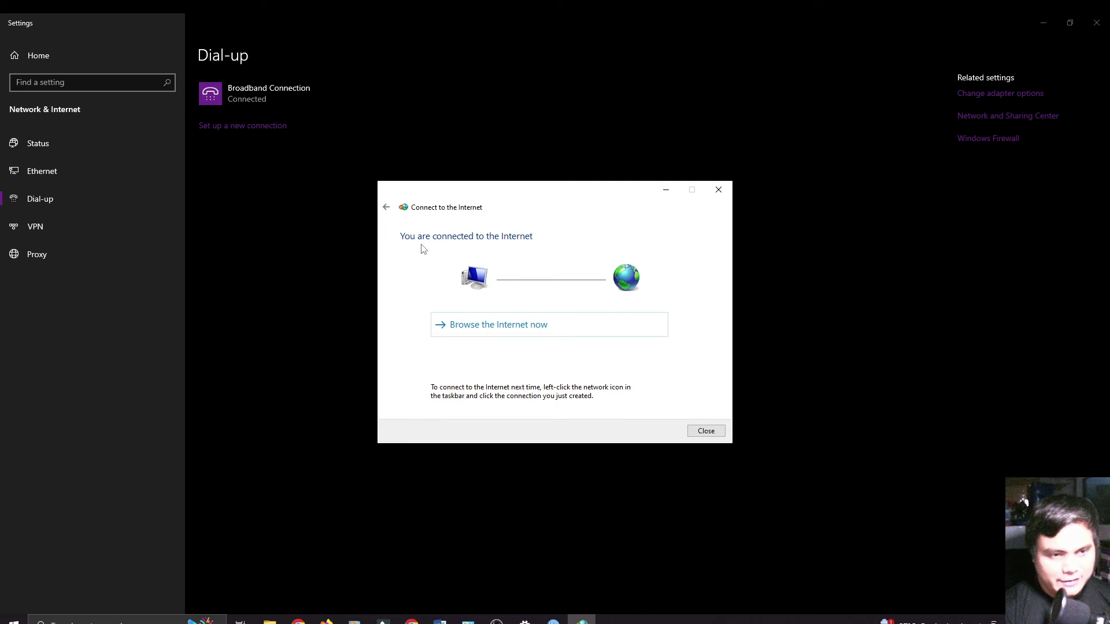
Step: Rerun the Fast.com speed test twice until it reports 9.8 Mbps, then return to WinBox
click(412, 620)
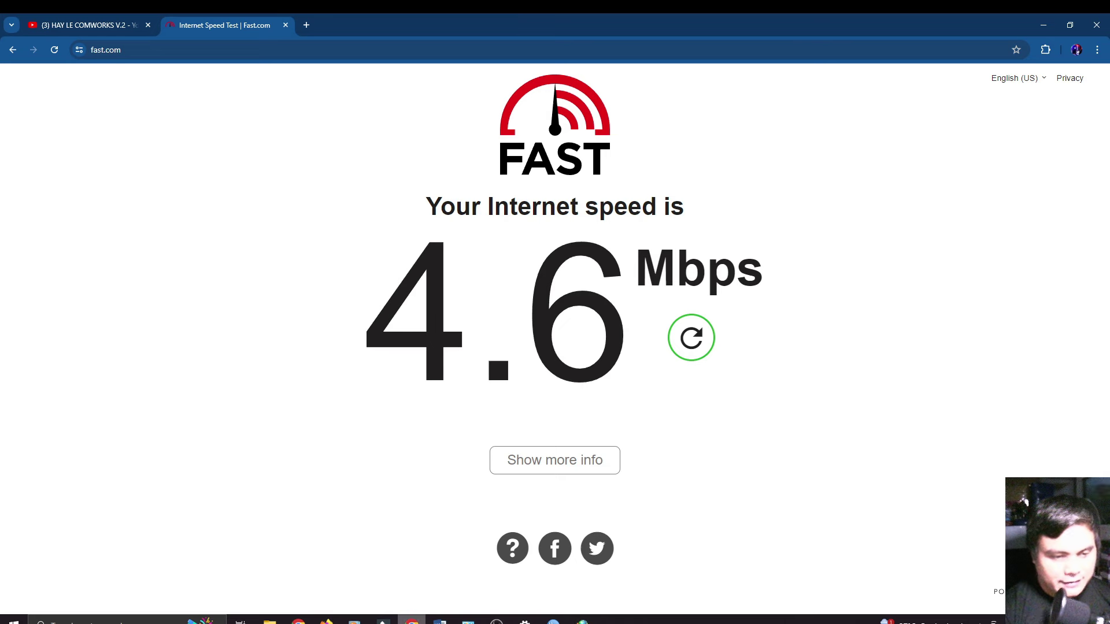
click(701, 348)
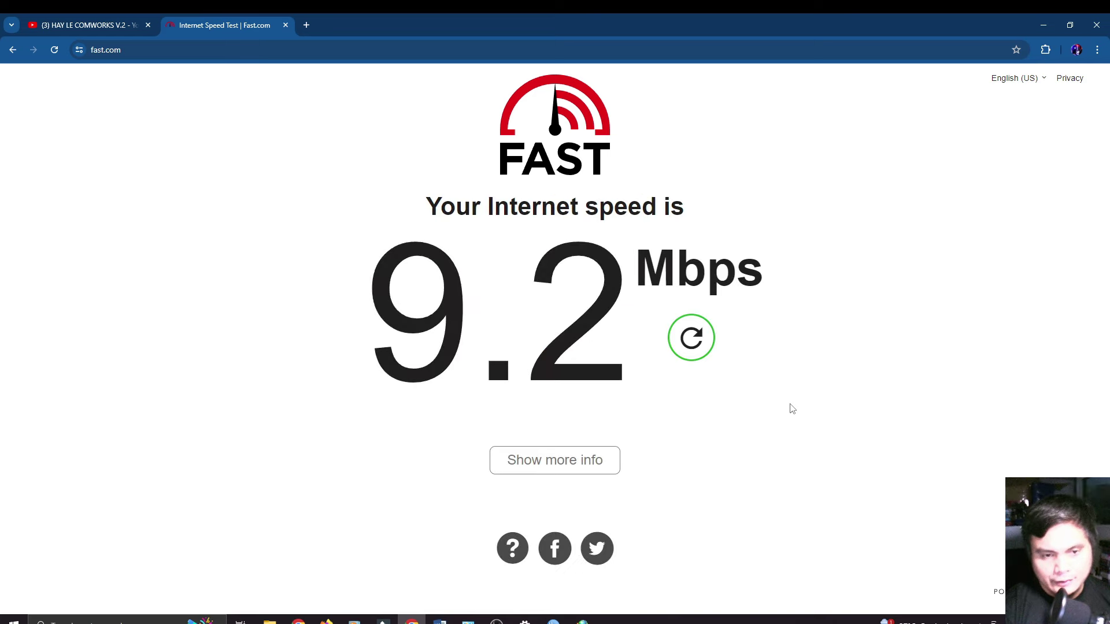
click(696, 347)
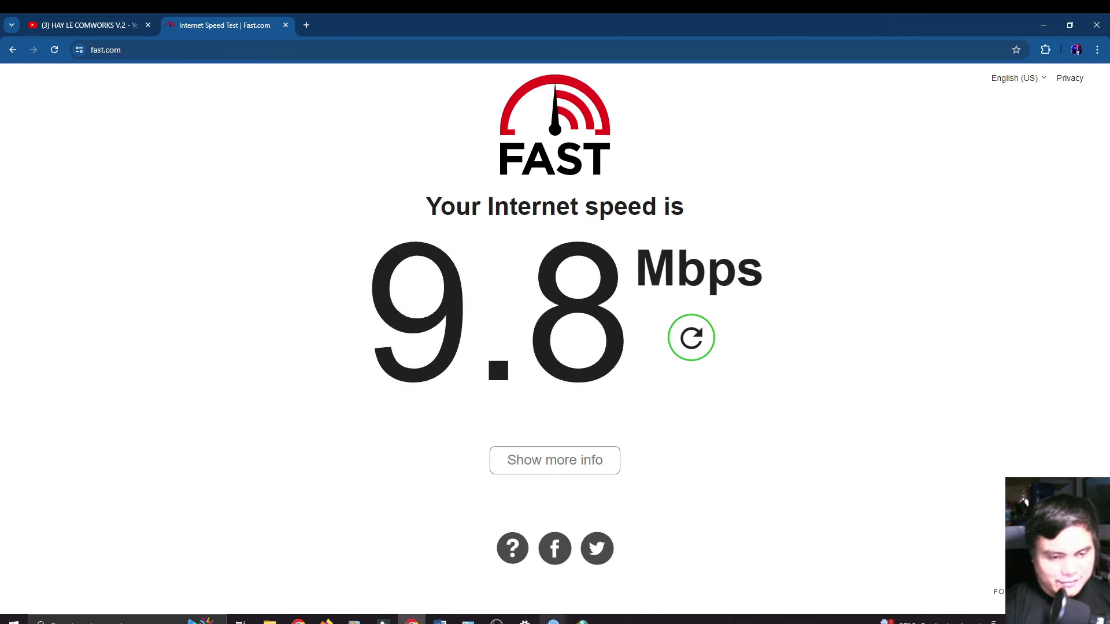
mouse_move(553, 621)
click(612, 573)
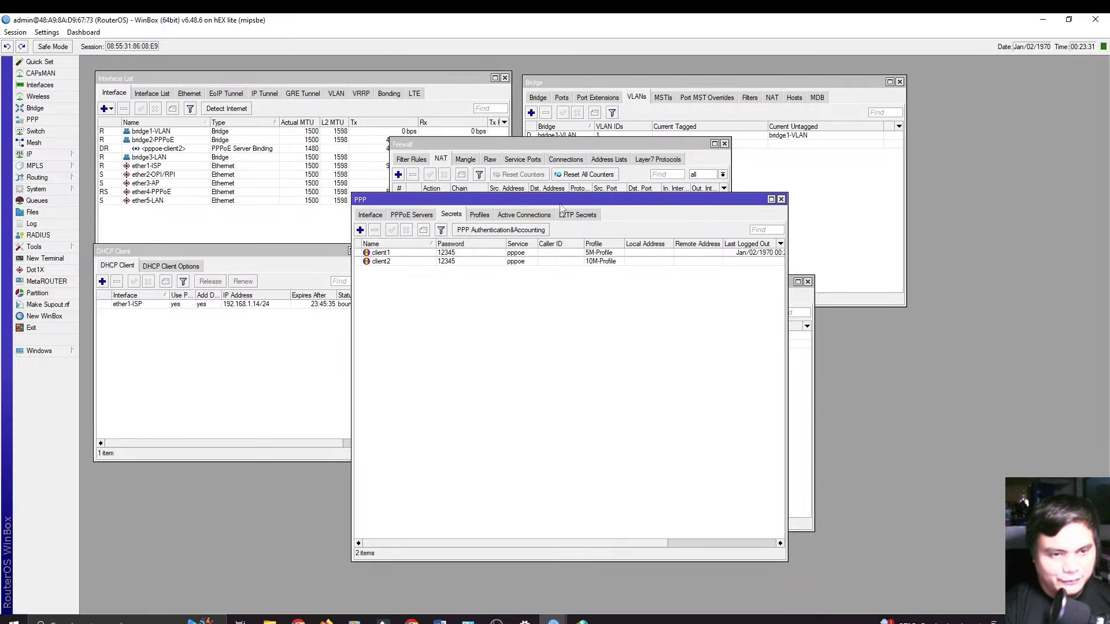
Step: Drag the PPP window aside to reveal the IP Pool list containing PPPoE-Pool
drag(565, 202, 741, 240)
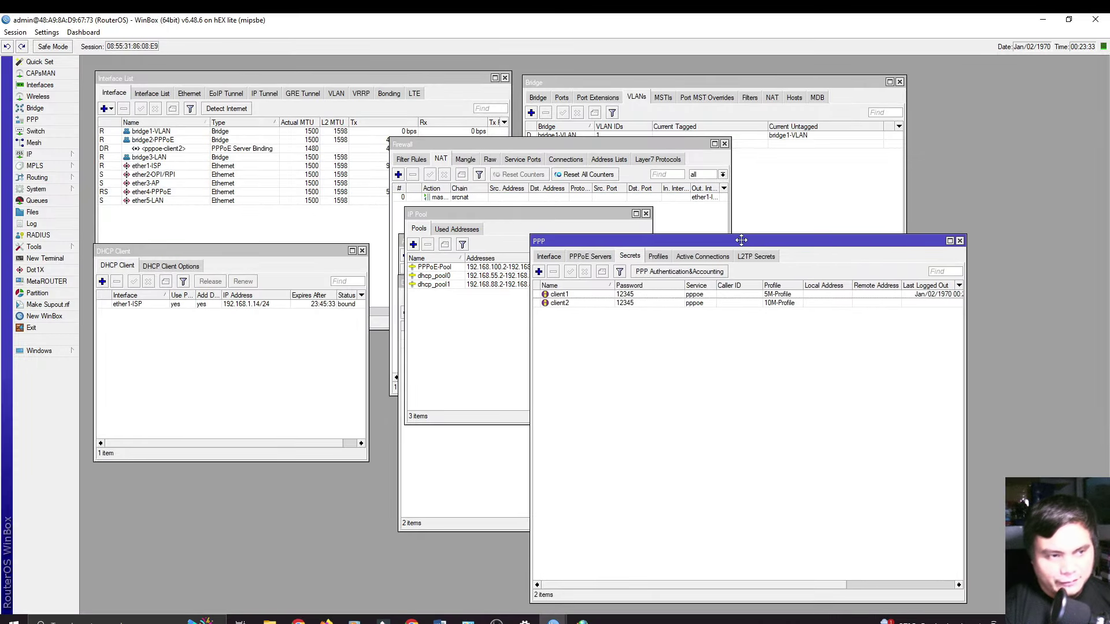